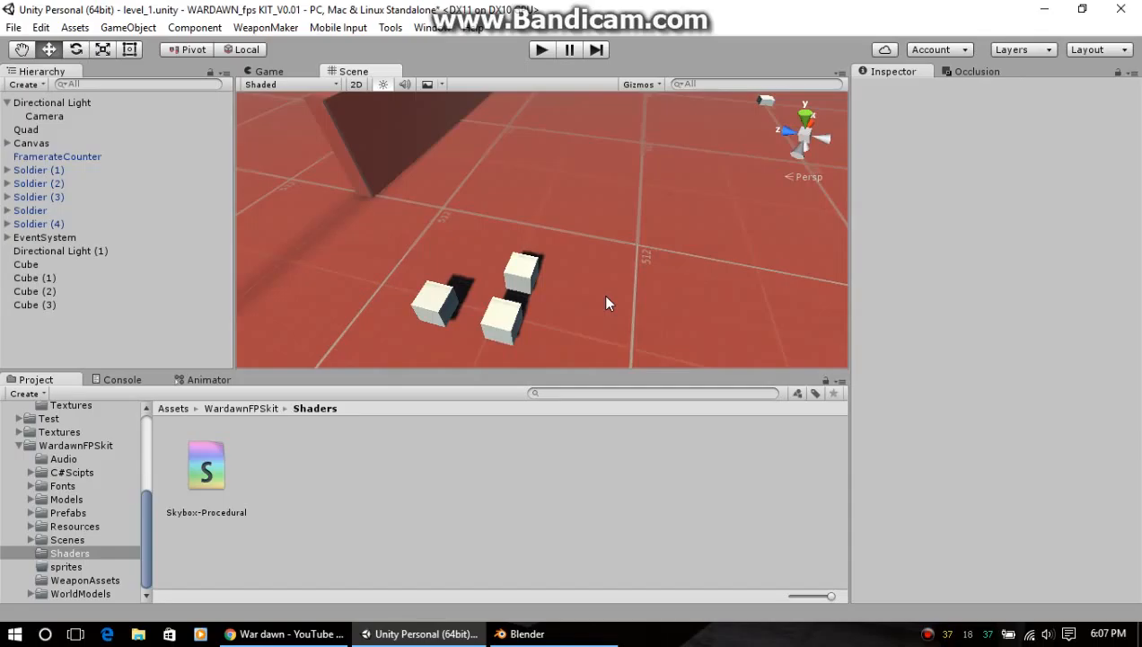
Switch to the Blender window containing the flat plane and view the plane from an angle.
key(alt+Tab)
key(alt+Tab)
key(alt+Tab)
key(alt+Tab)
key(alt+Tab)
key(alt+Tab)
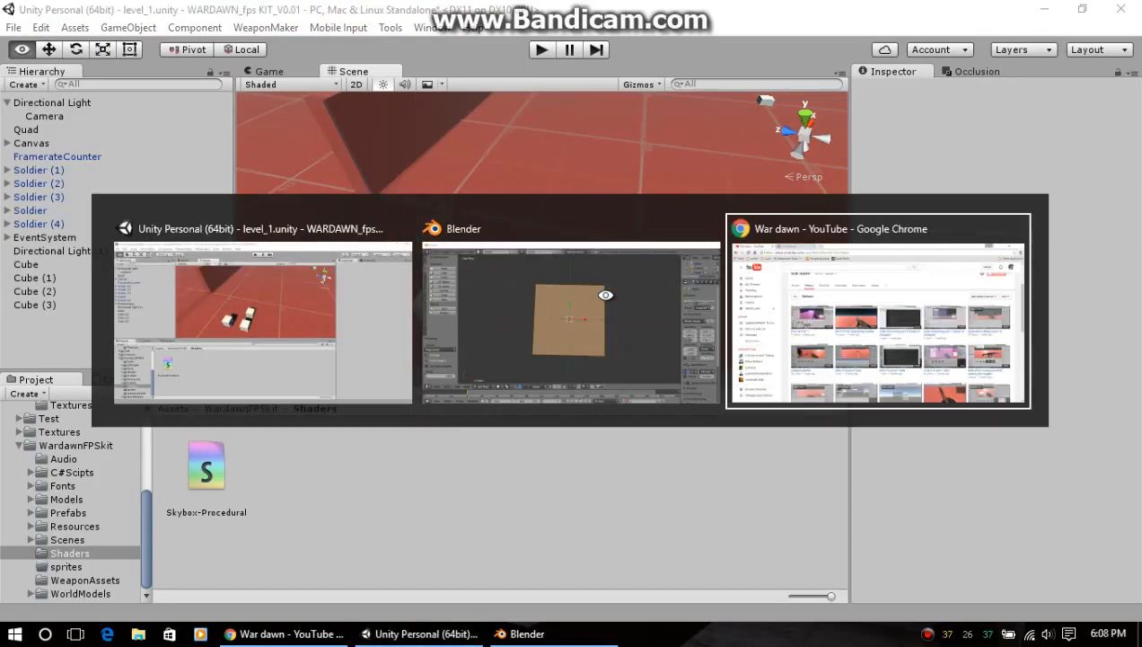
key(alt+Tab)
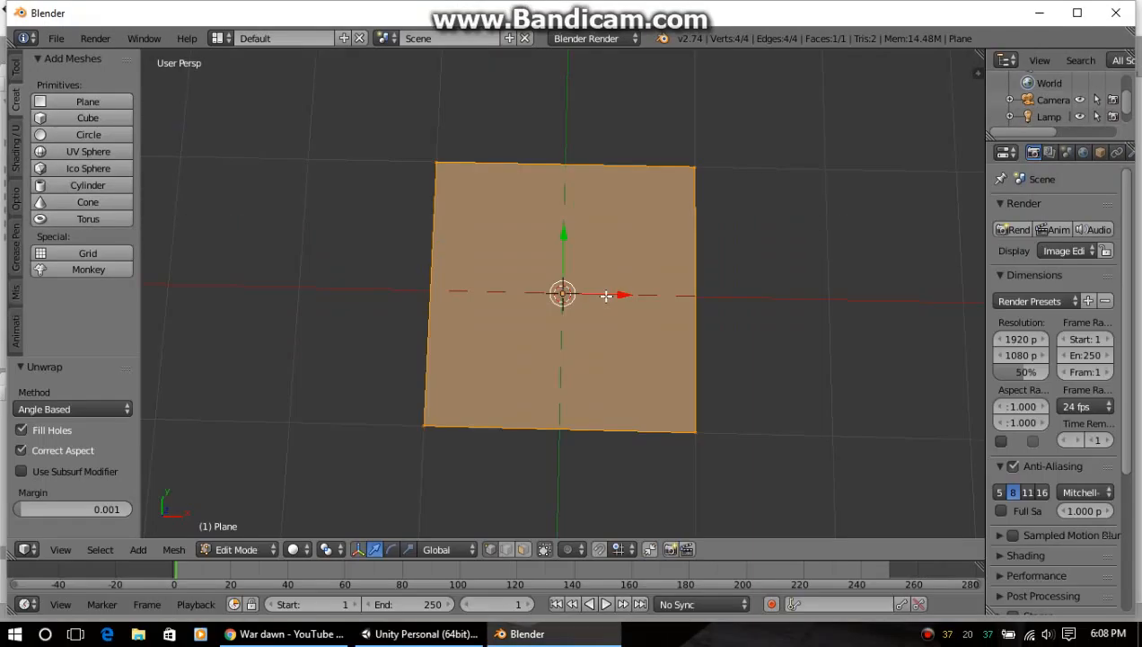
middle_drag(606, 296, 756, 249)
scroll(757, 265, up, 2)
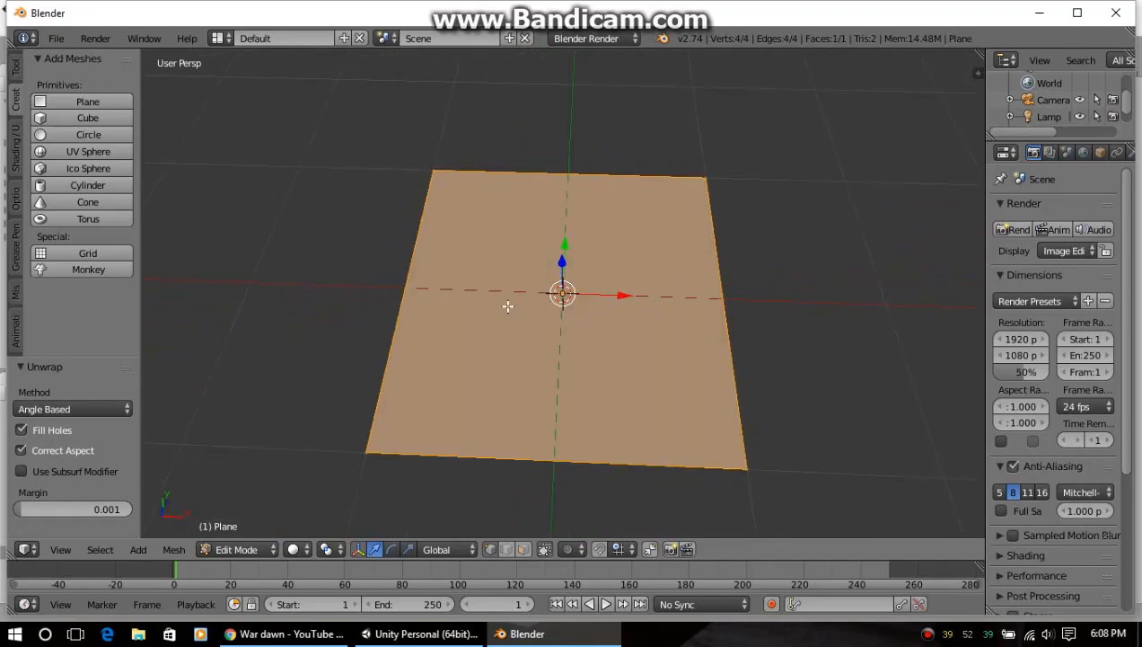
middle_drag(297, 337, 1066, 271)
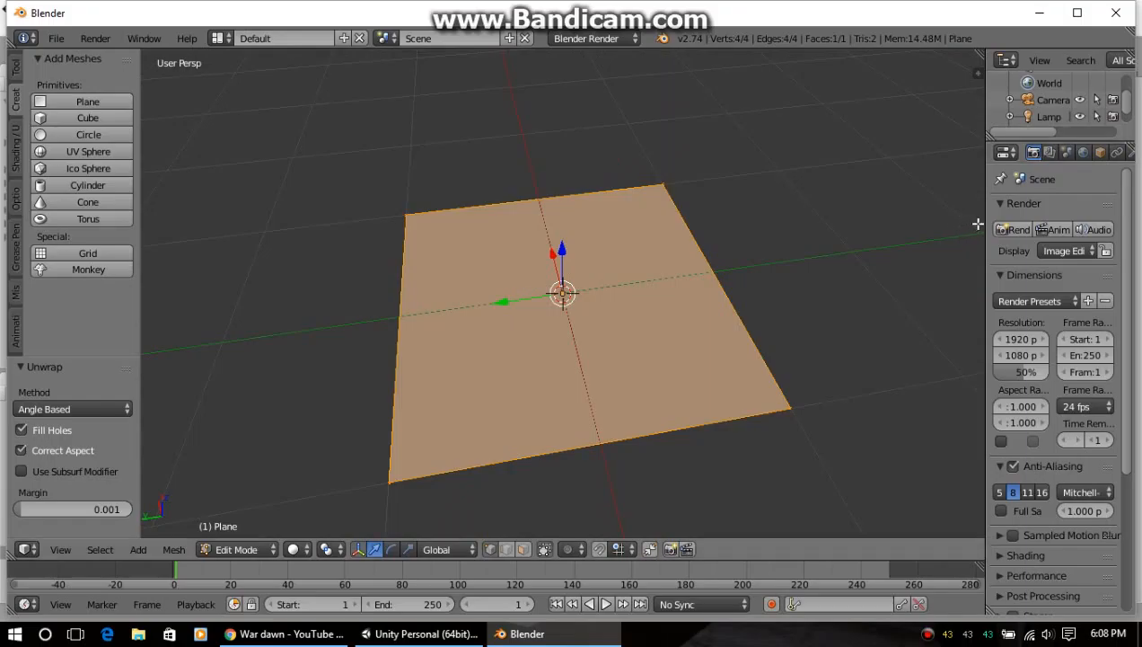
Widen the properties editor and display the plane's material settings, keeping the plane in Edit Mode.
drag(984, 221, 934, 230)
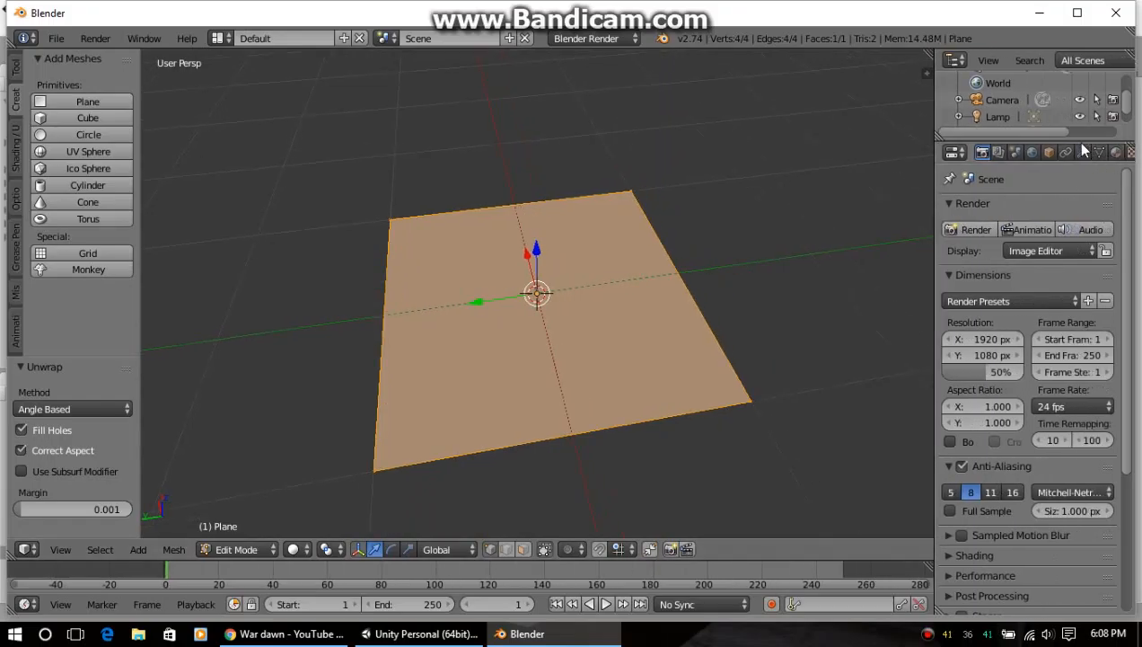
key(Tab)
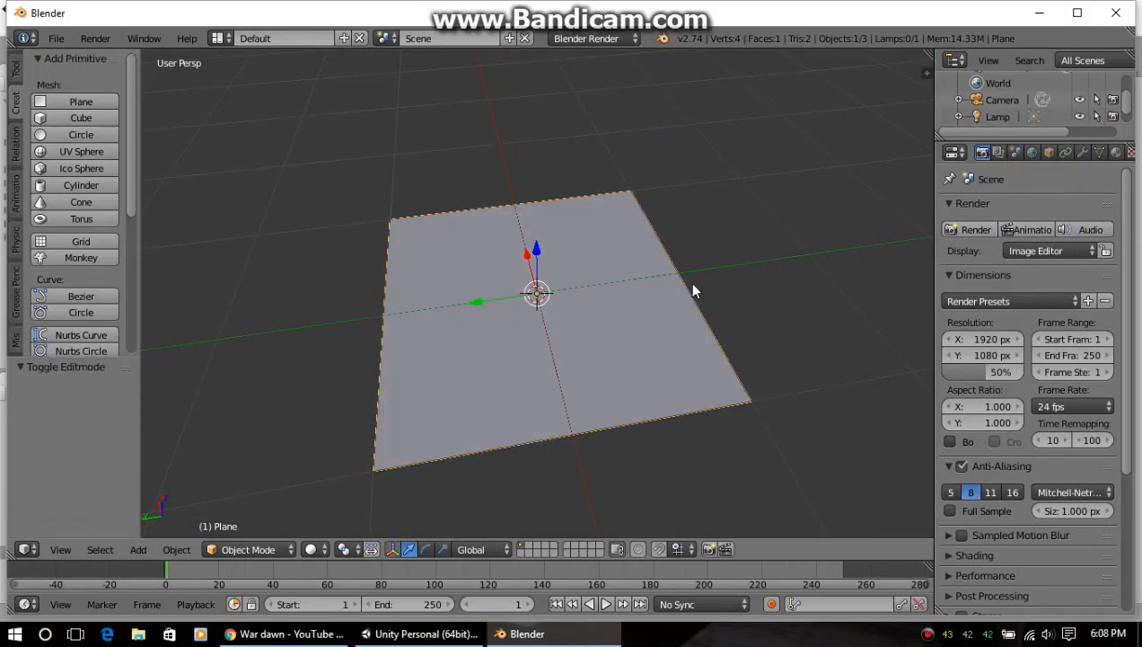
key(Tab)
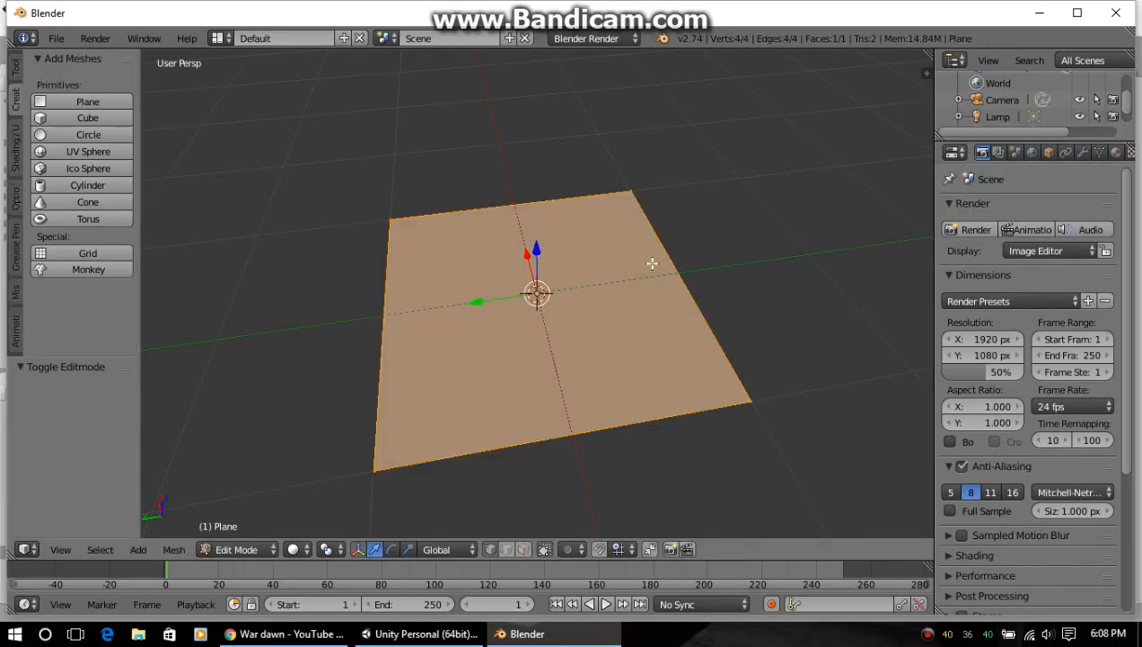
click(1032, 153)
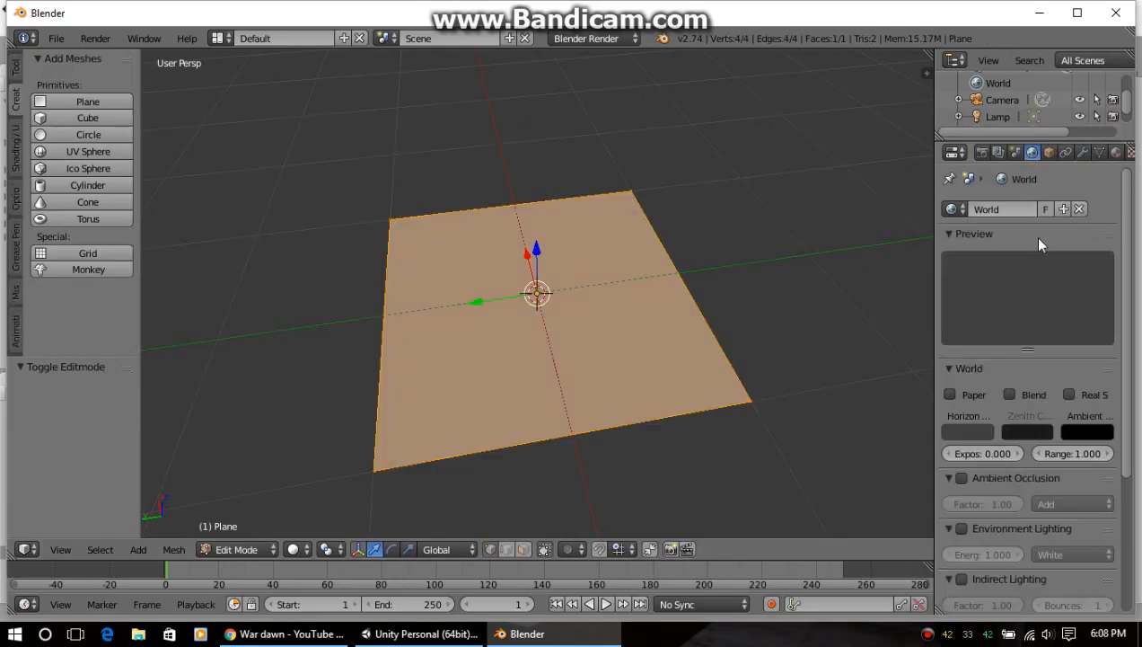
click(1115, 154)
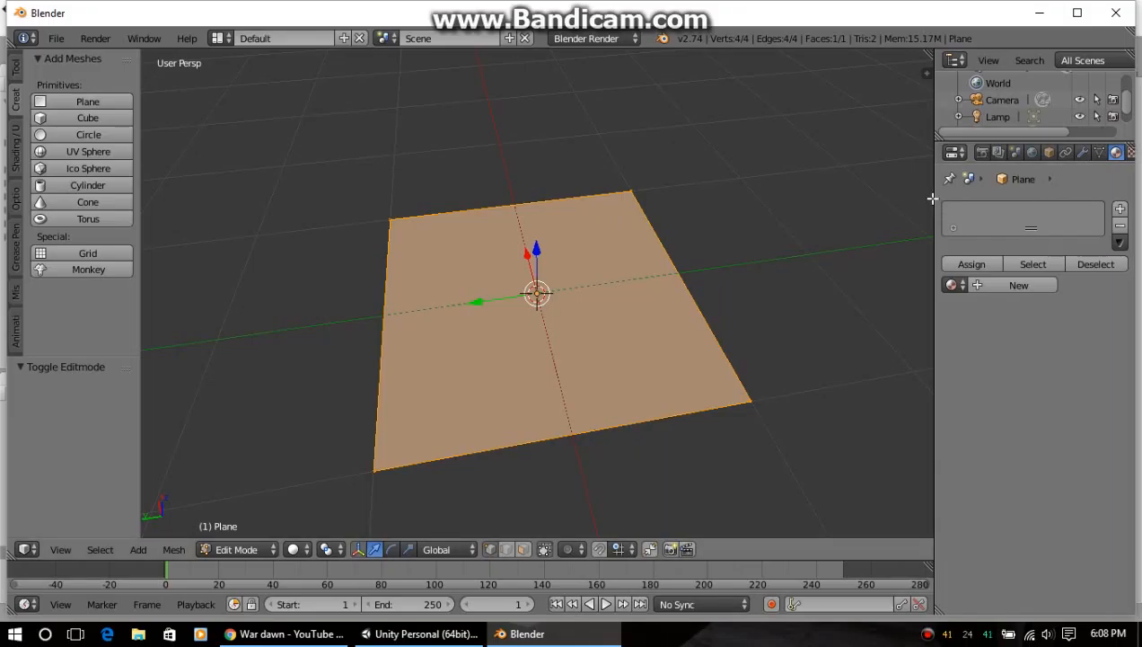
drag(890, 202, 881, 203)
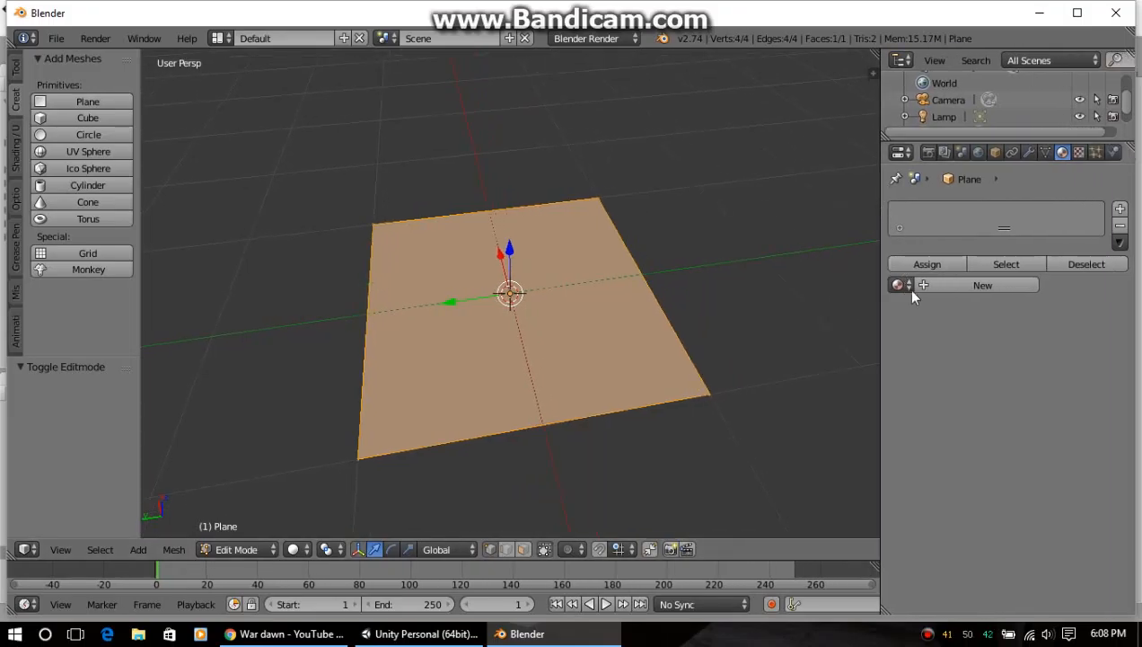
Link the existing material named Material to the plane and assign it to the selected face.
click(903, 285)
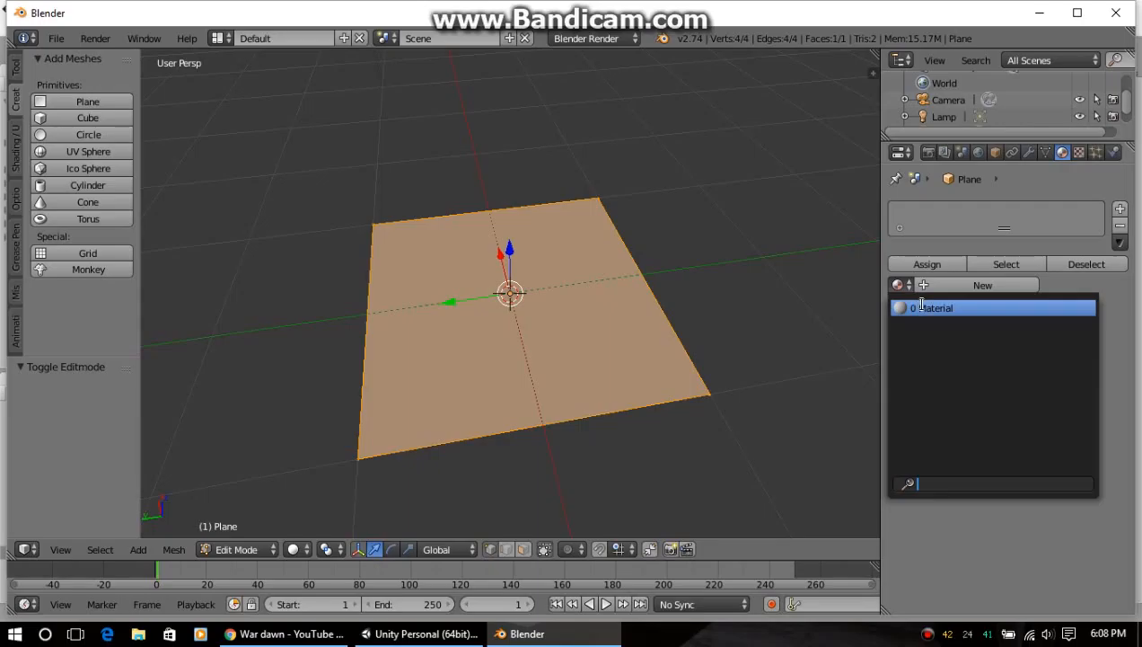
click(923, 308)
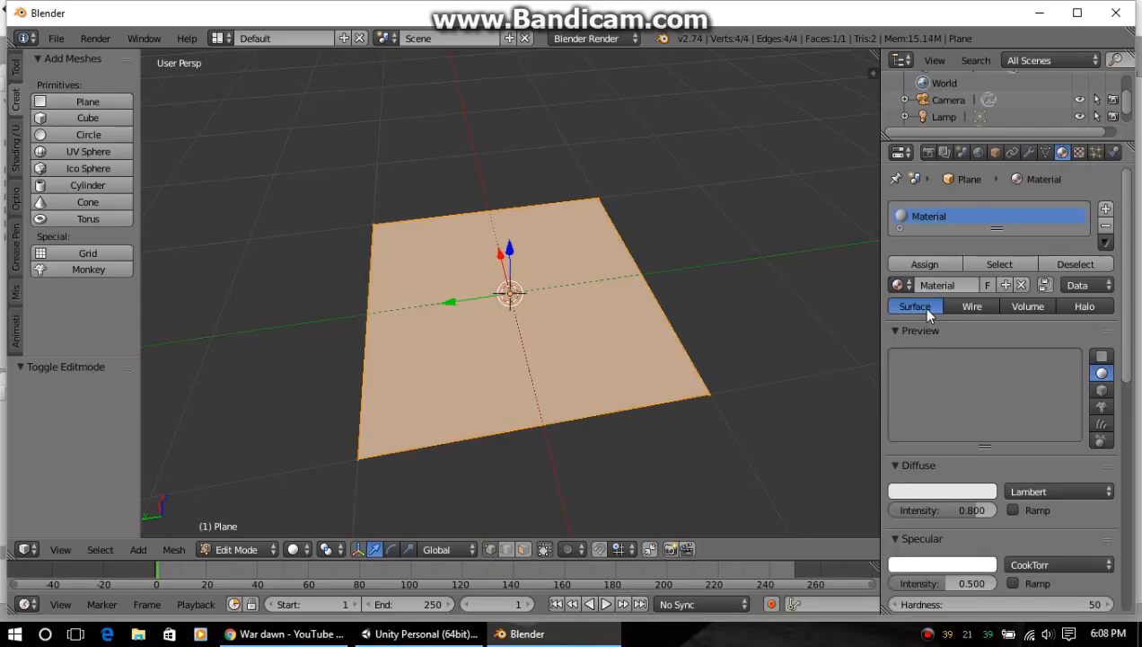
click(930, 266)
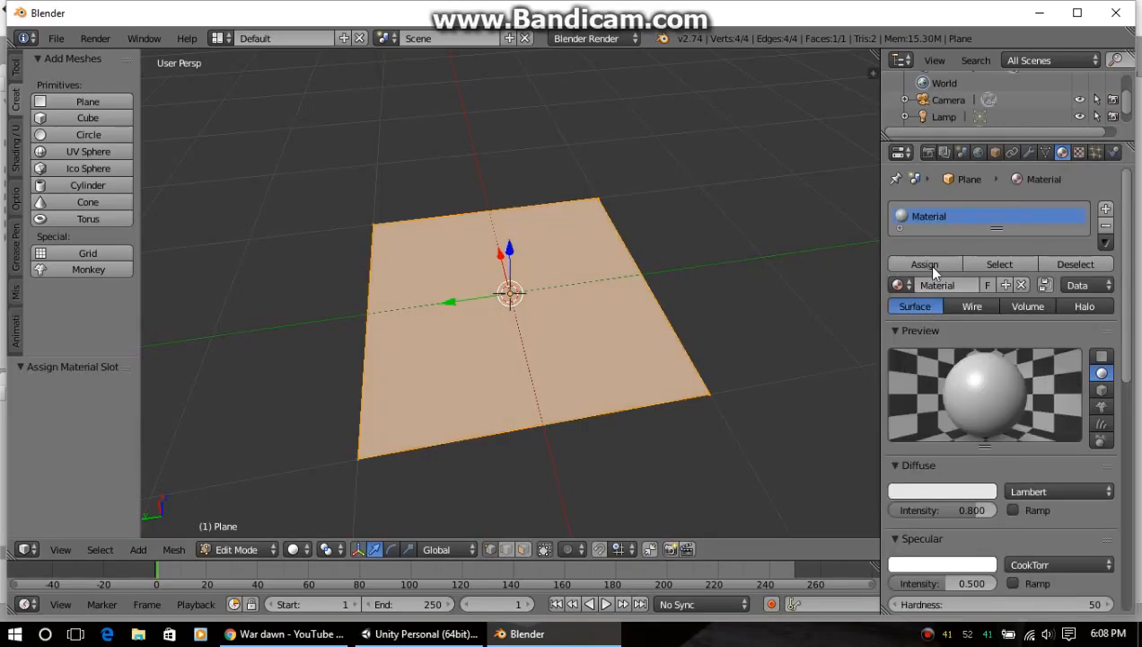
Put the plane in Texture Paint mode and add a blank black 1024 × 1024 px Diffuse Color paint slot with alpha.
scroll(514, 264, up, 4)
scroll(556, 216, down, 2)
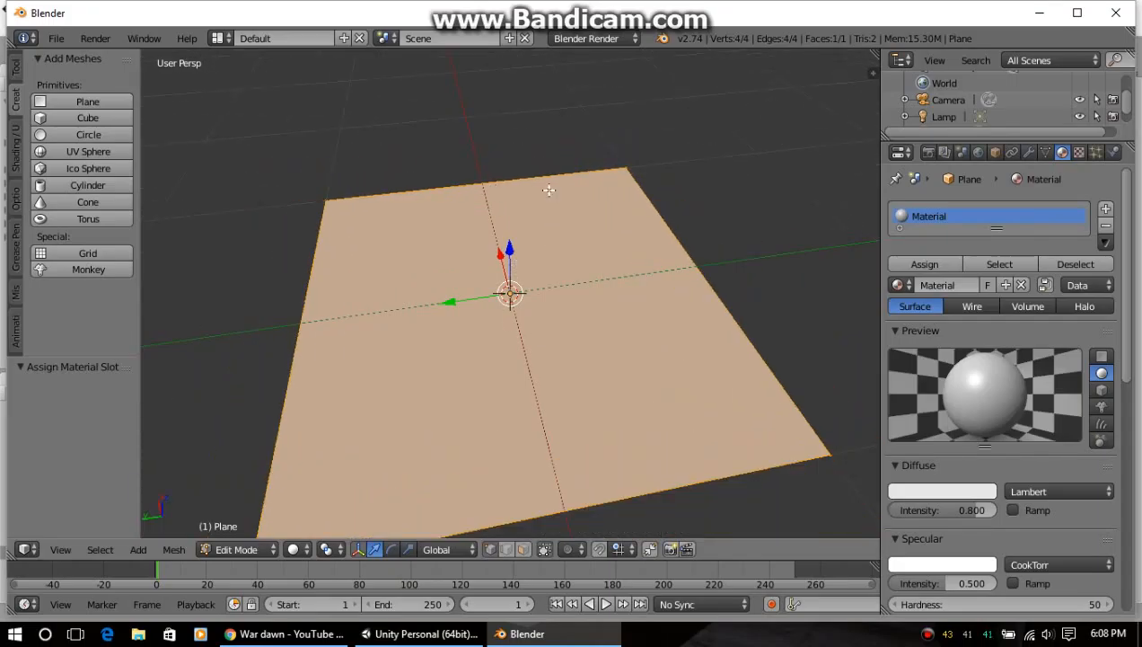
middle_drag(546, 190, 521, 291)
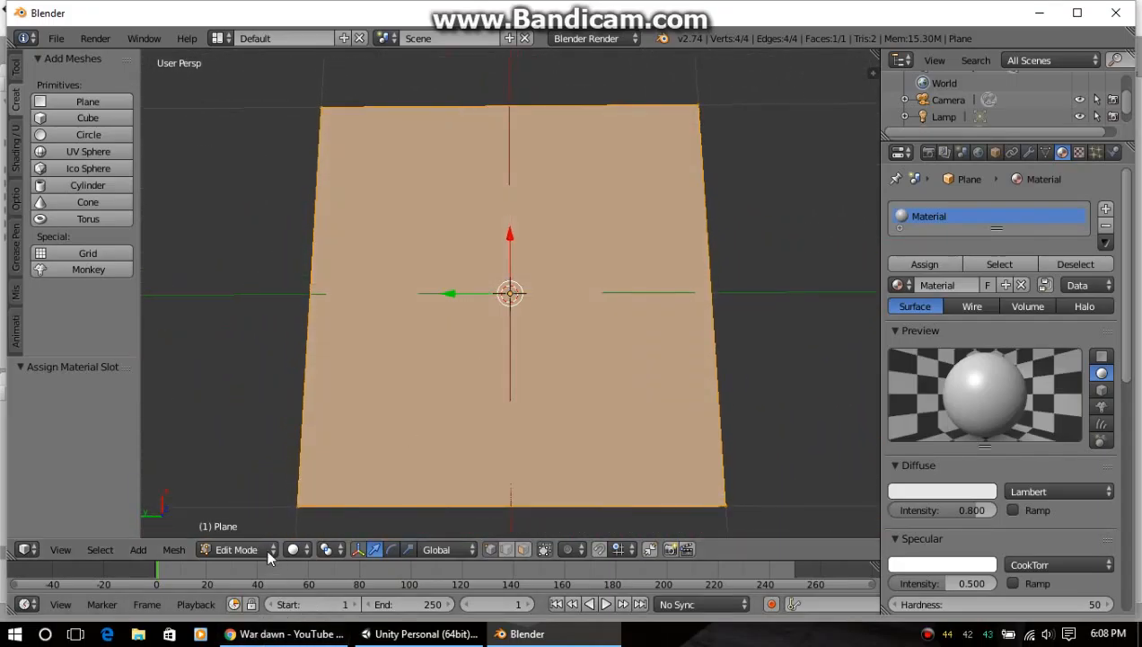
click(229, 548)
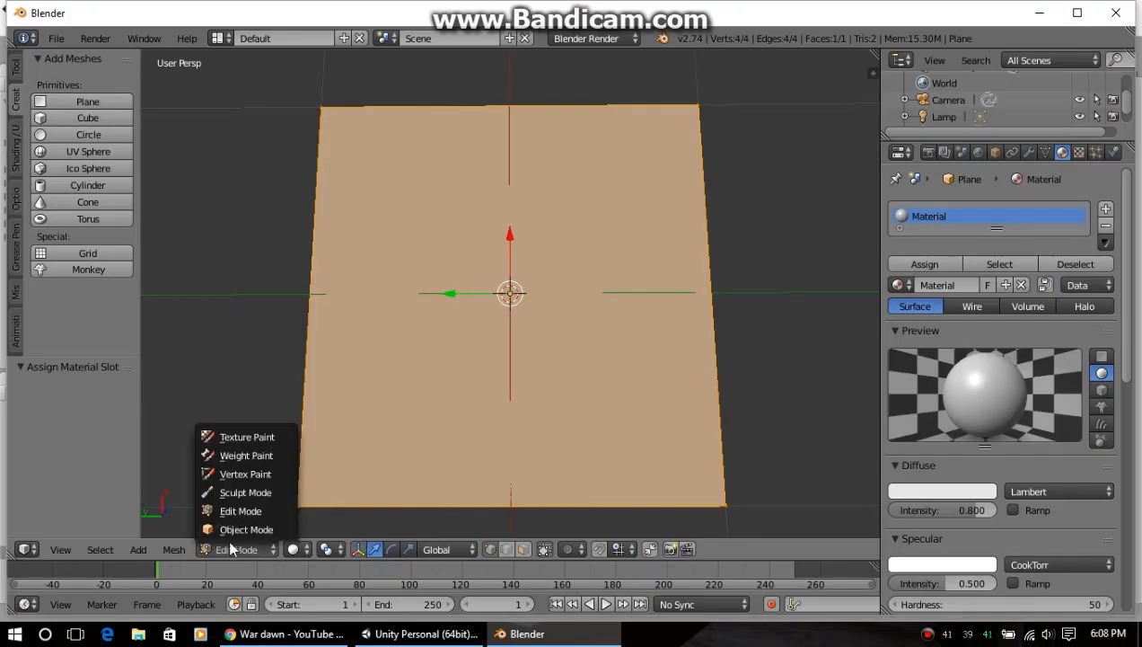
click(250, 436)
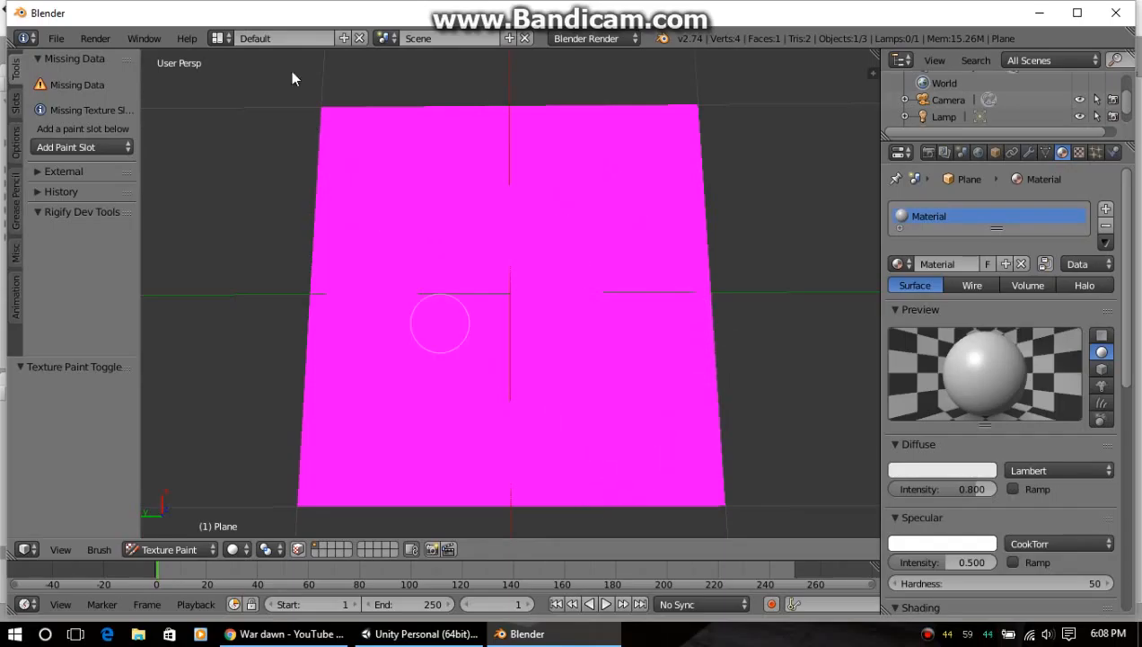
click(106, 146)
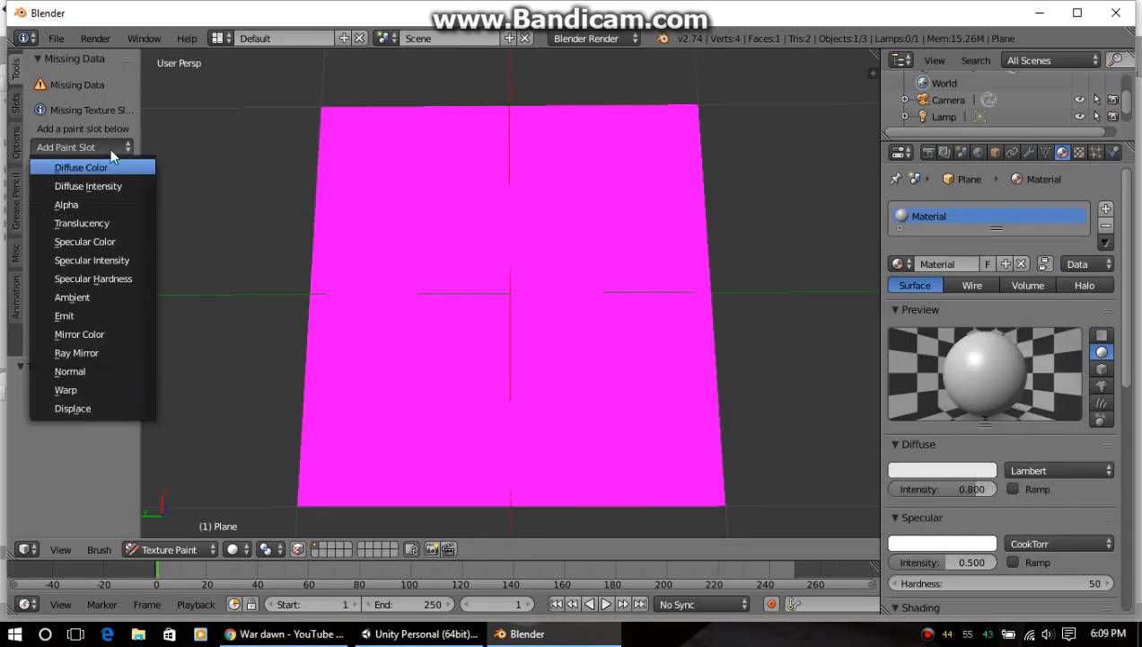
click(104, 167)
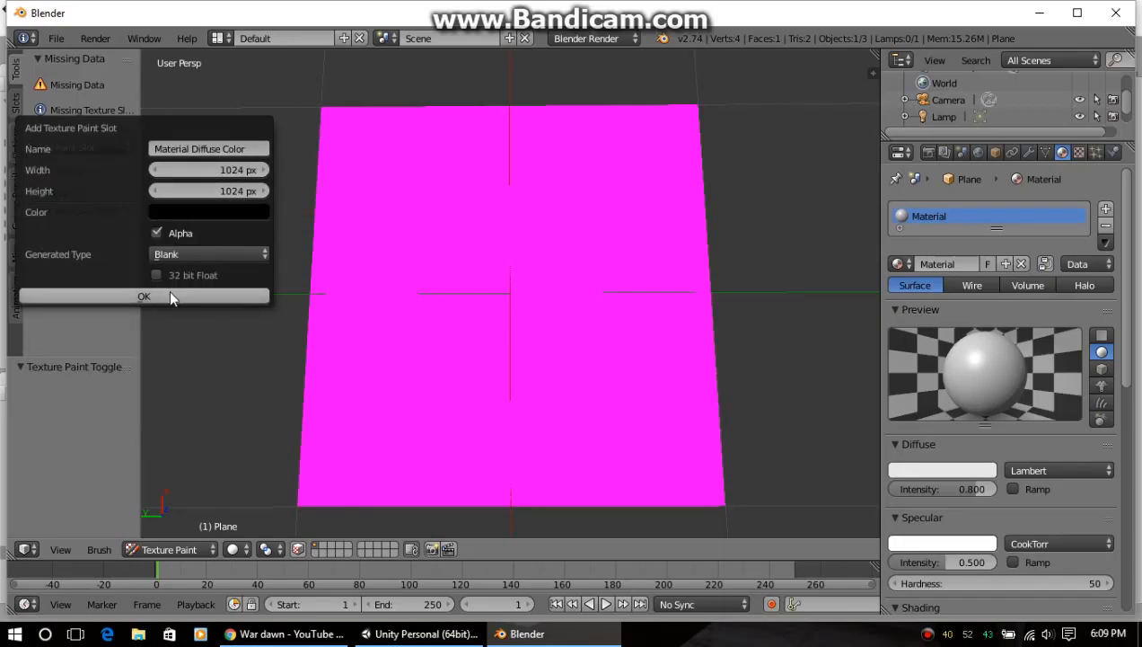
click(143, 295)
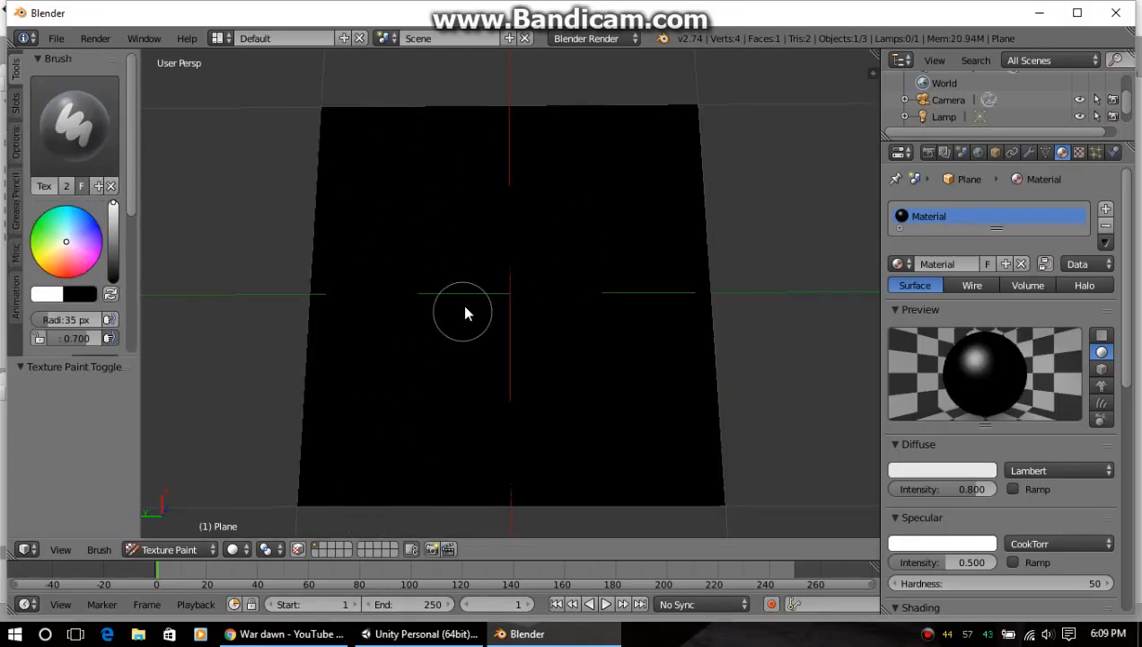
Return the plane from Texture Paint to Edit Mode with its whole mesh selected.
mouse_move(462, 305)
middle_down()
mouse_move(459, 262)
mouse_move(474, 306)
mouse_move(458, 289)
middle_up()
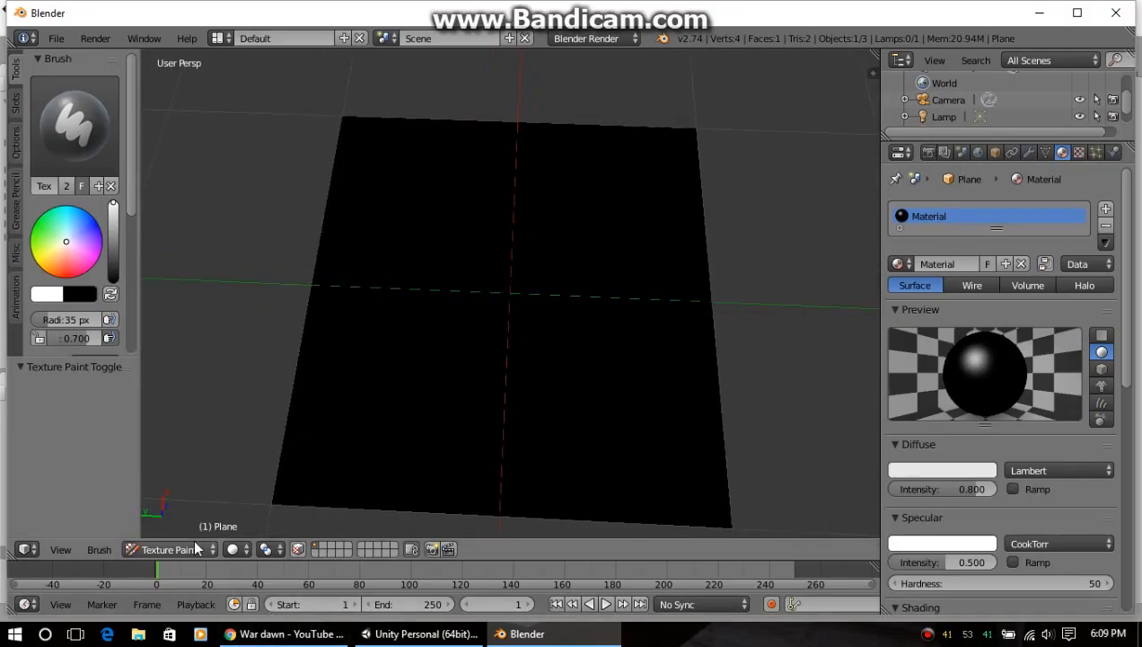
click(193, 548)
click(178, 511)
scroll(539, 314, up, 5)
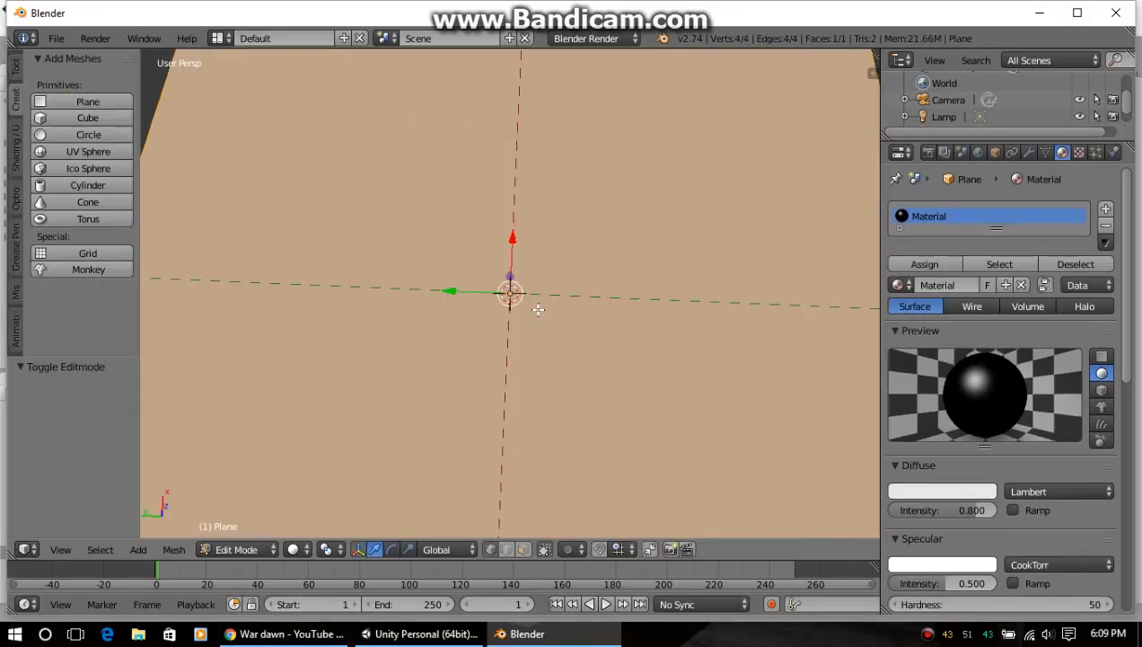
scroll(538, 309, down, 4)
key(Tab)
key(Tab)
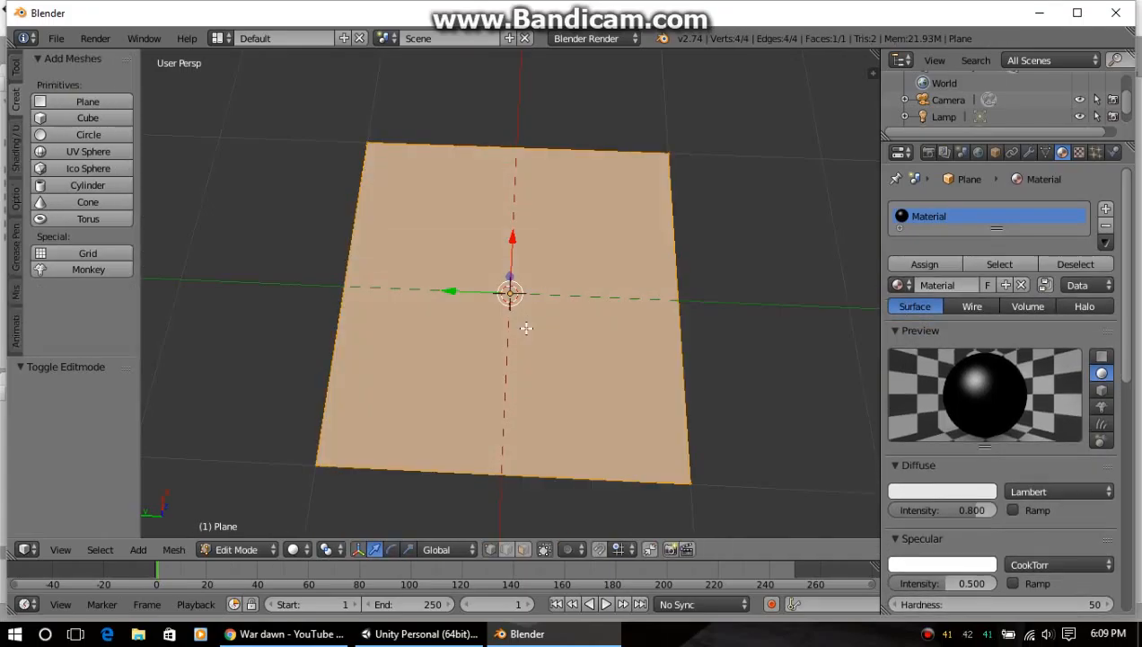
Find the Subdivide command by searching for "su" and subdivide the plane with one cut.
key(space)
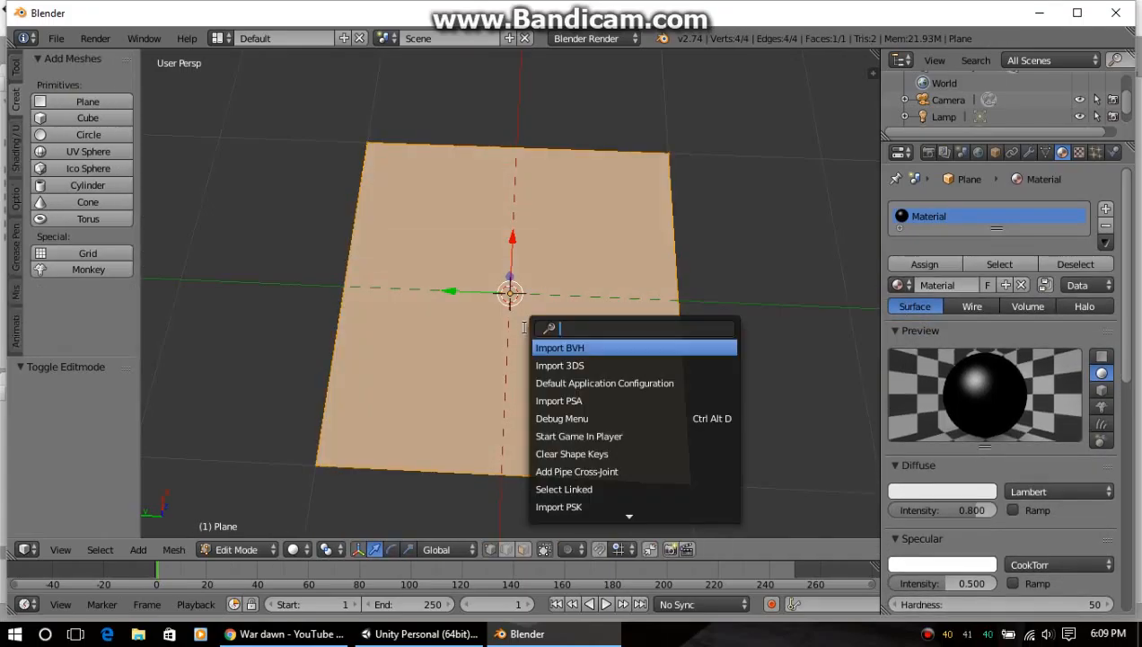
text(su)
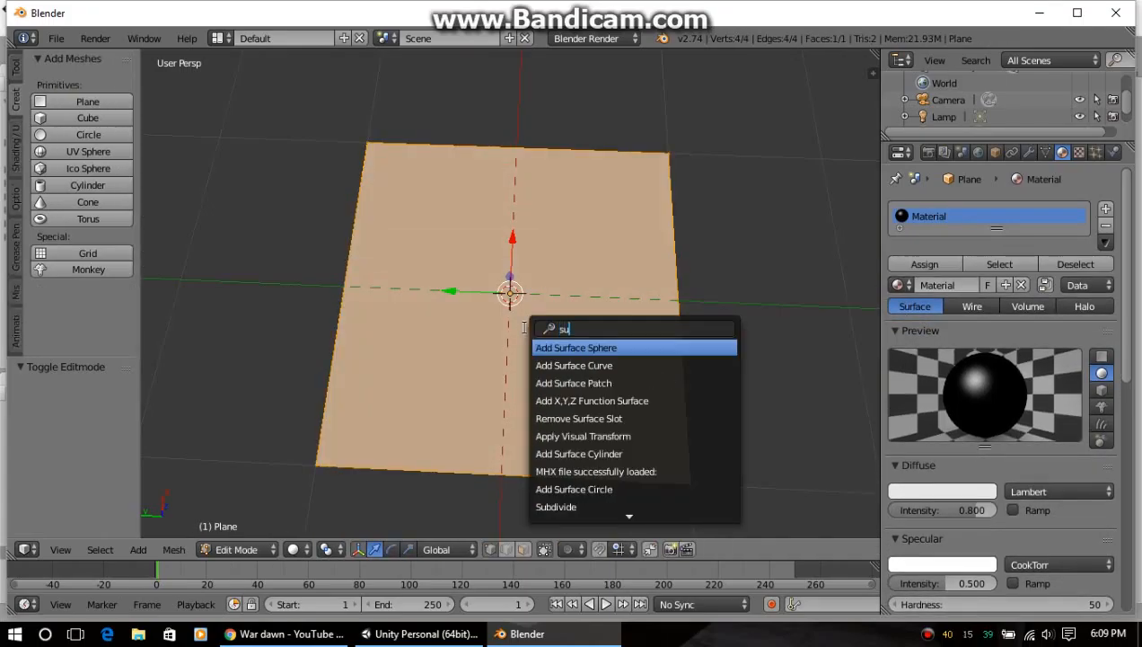
key(Down)
key(Down)
key(Down)
key(Down)
key(Down)
key(Down)
key(Down)
key(Down)
key(Down)
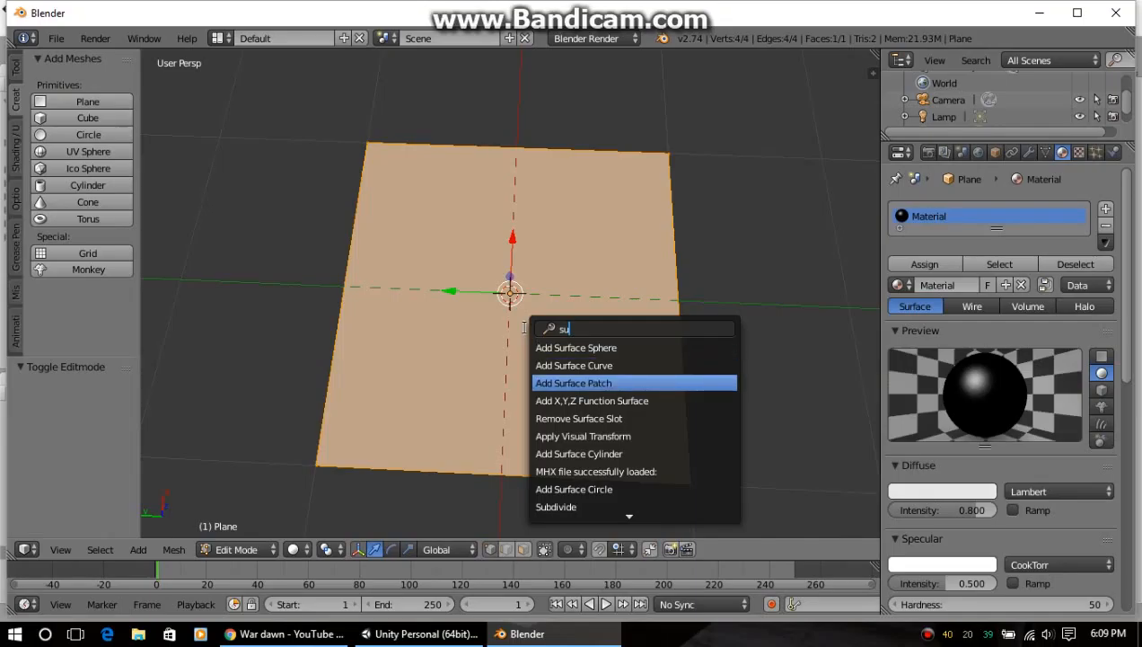
key(Return)
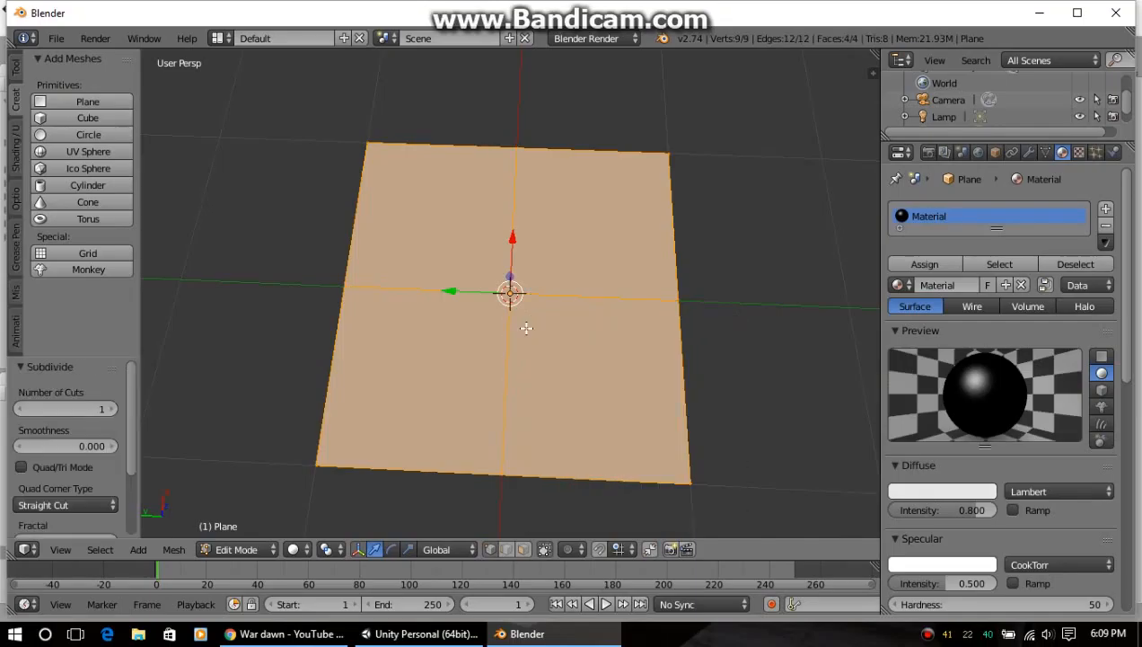
Subdivide the plane two more times with one cut each to form an 8 by 8 grid.
key(space)
key(Return)
key(space)
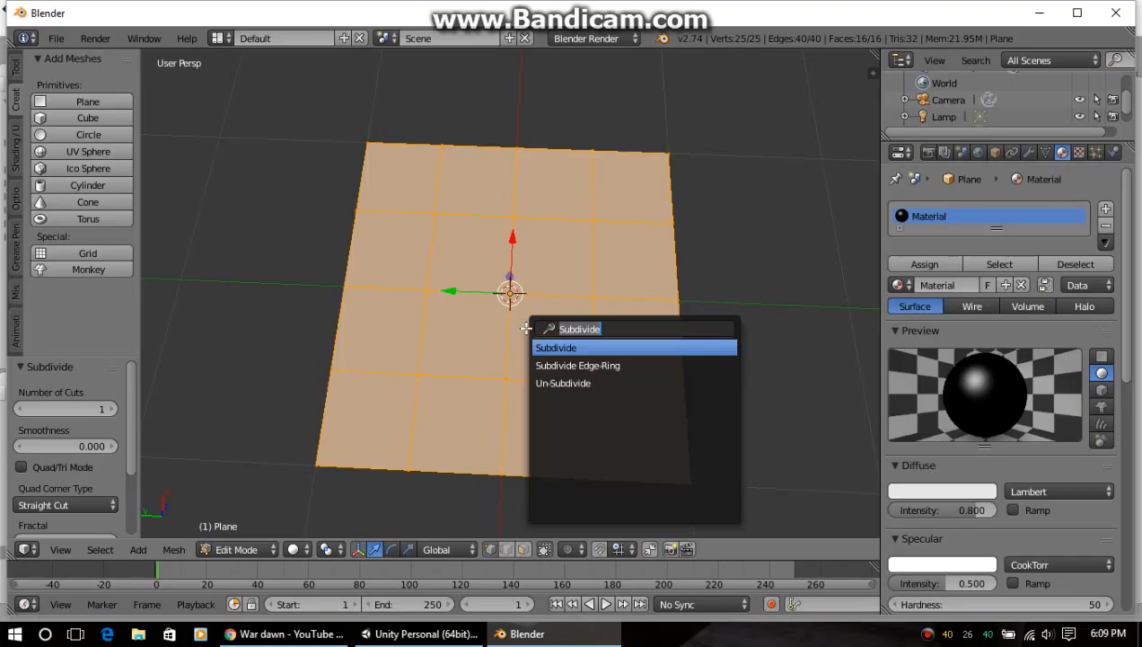
key(Return)
key(space)
key(Return)
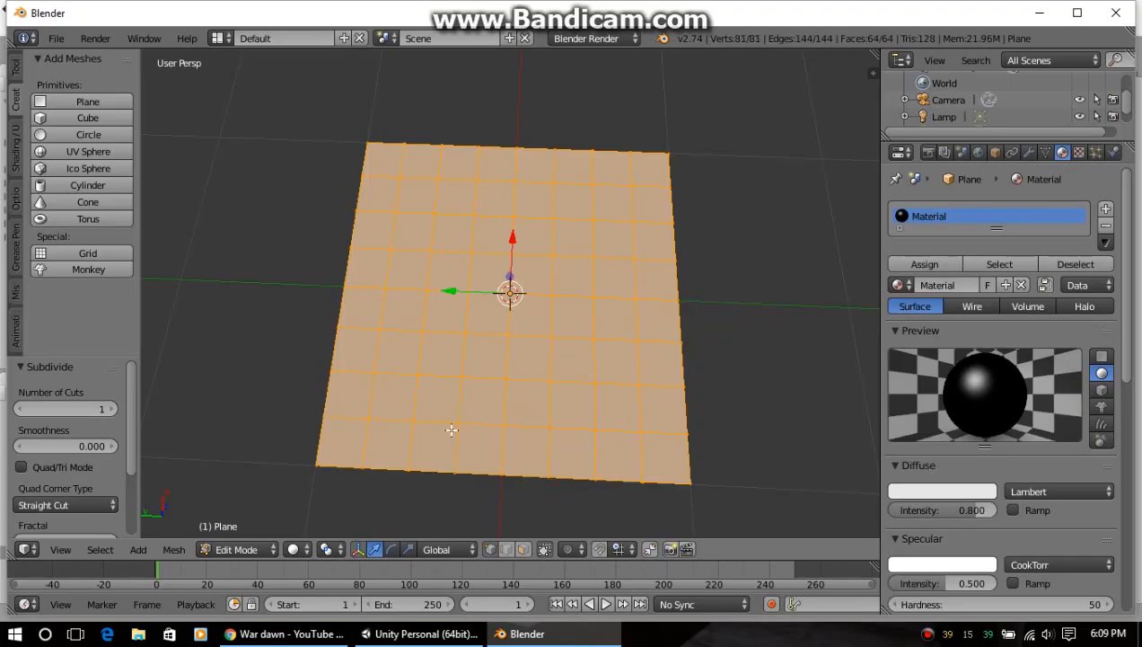
Unwrap the subdivided plane's UVs and change the 3D viewport to the UV/Image Editor.
key(u)
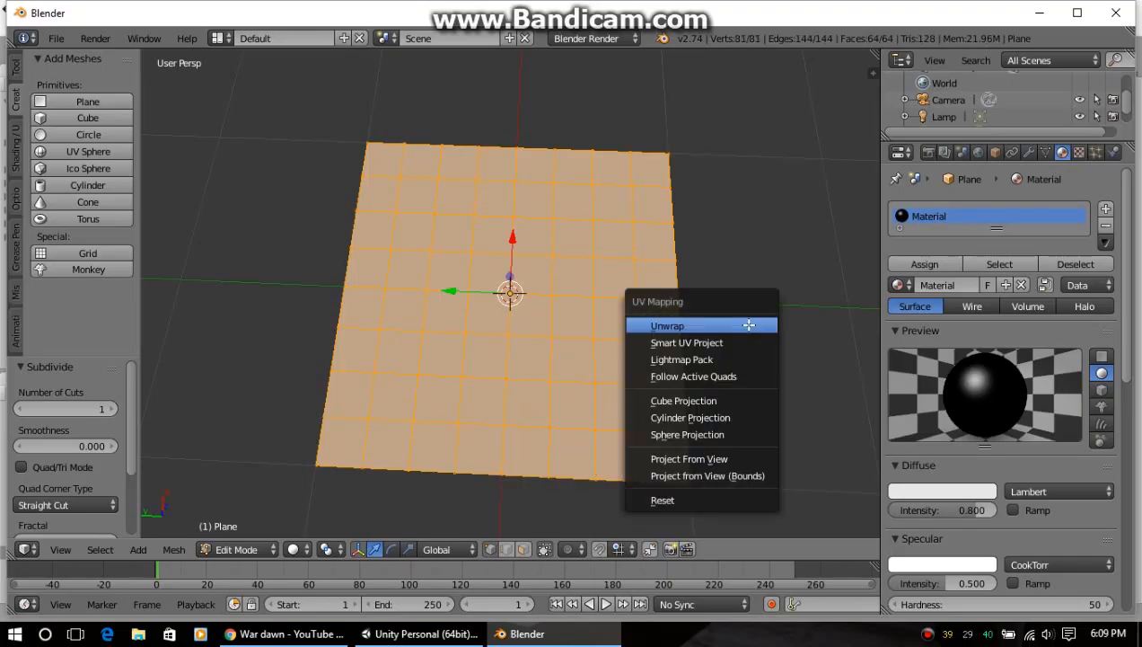
key(Return)
scroll(395, 367, up, 3)
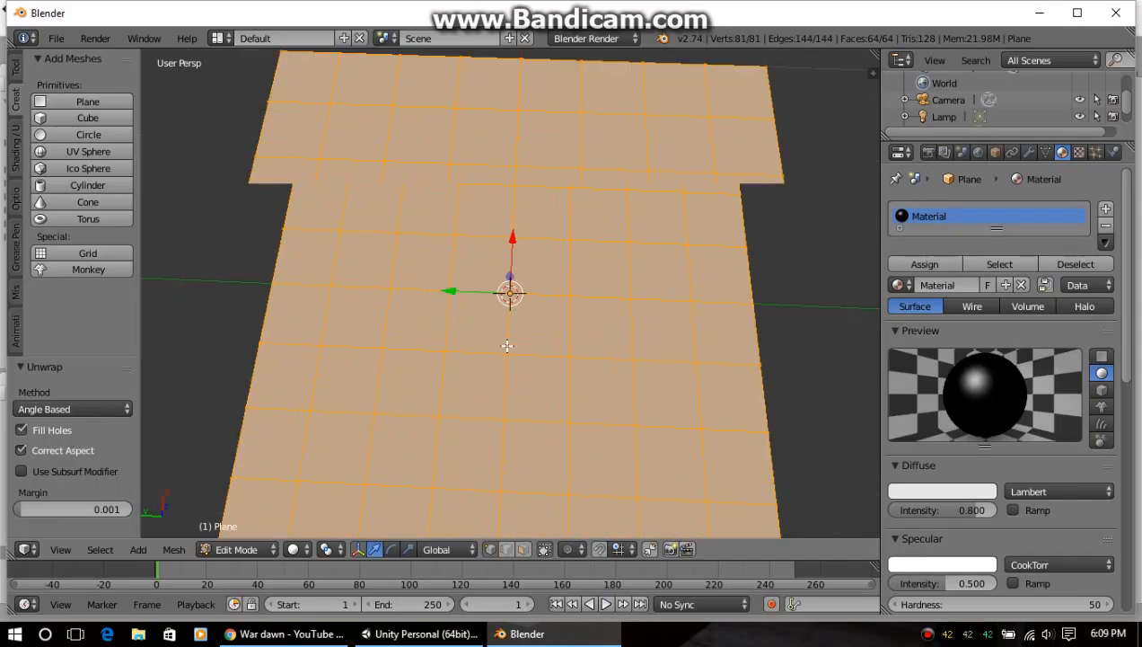
scroll(473, 346, down, 2)
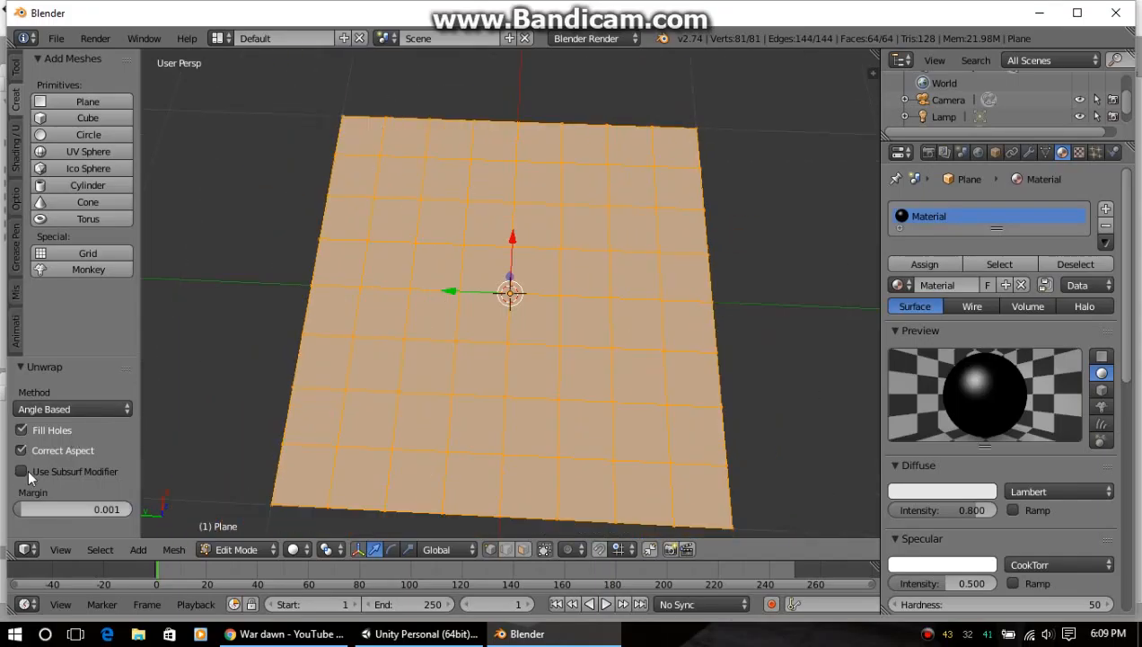
click(27, 549)
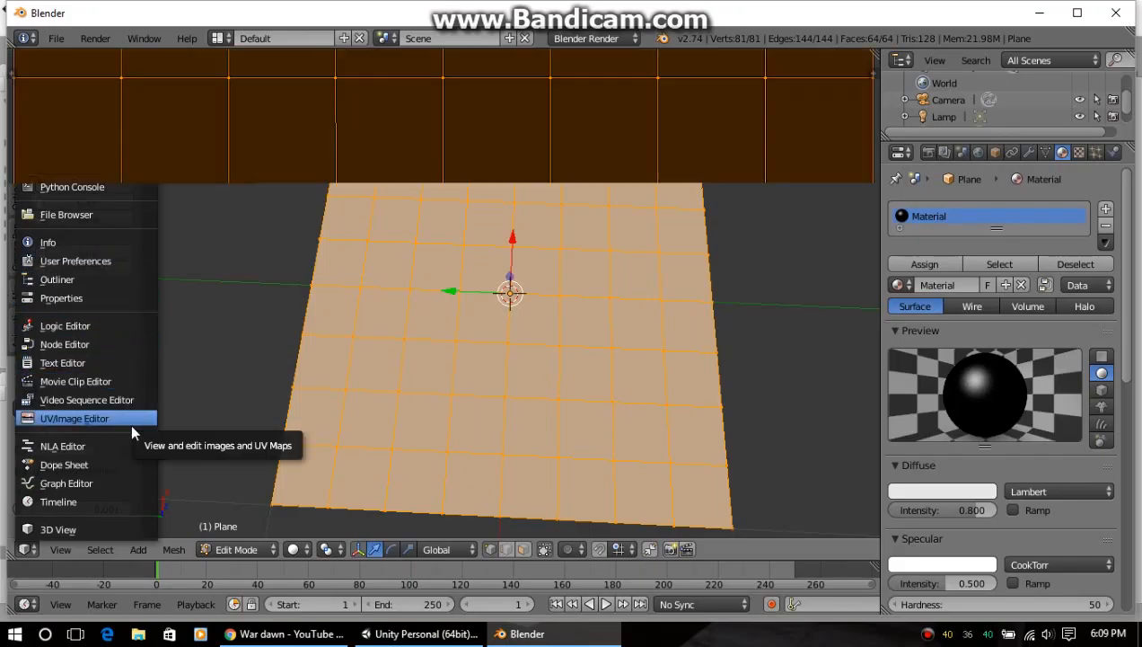
click(131, 422)
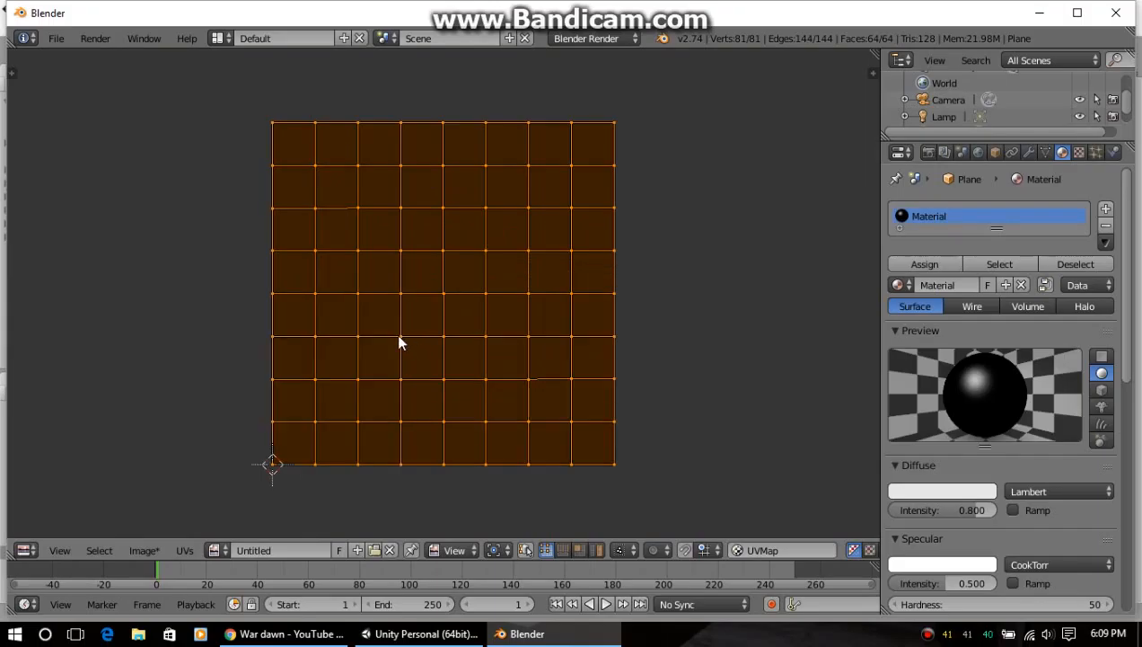
Try to move a single vertex of the plane's unwrapped UV grid.
mouse_move(396, 389)
middle_down()
mouse_move(395, 342)
mouse_move(399, 388)
middle_up()
right_click(530, 371)
key(g)
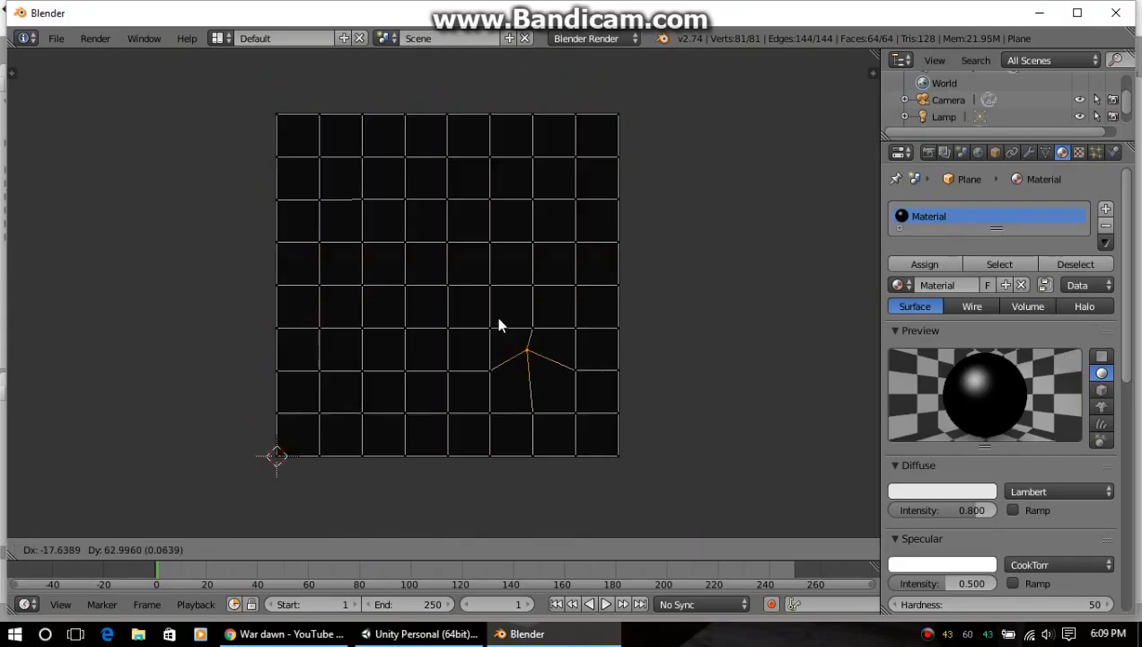
right_click(503, 308)
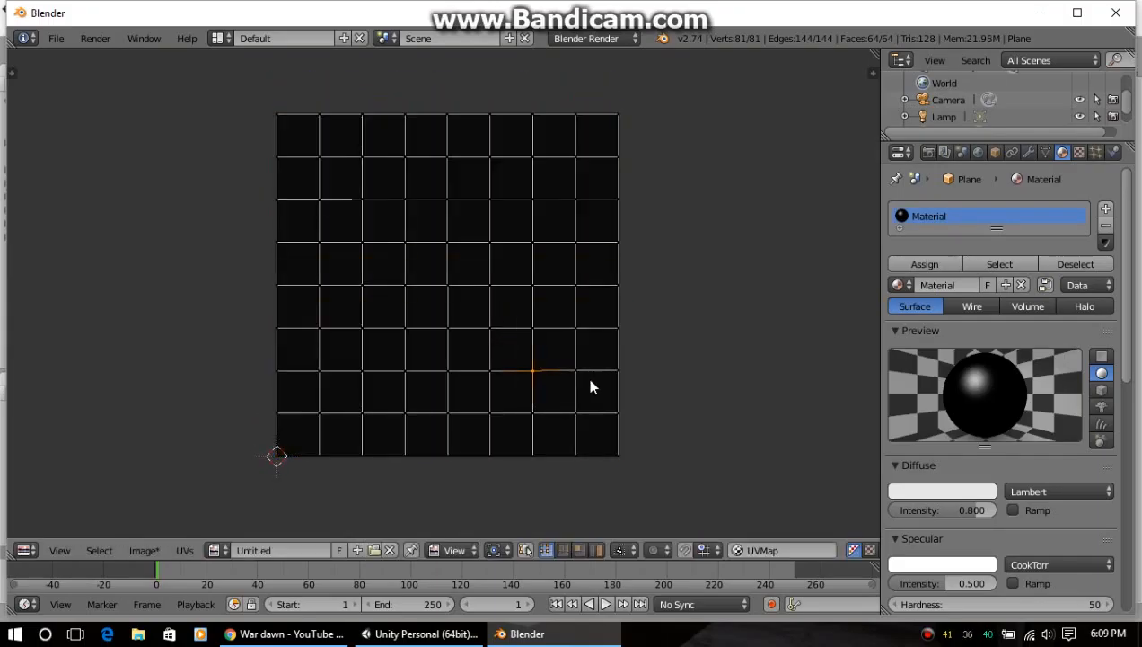
middle_drag(679, 362, 707, 321)
middle_drag(218, 452, 241, 426)
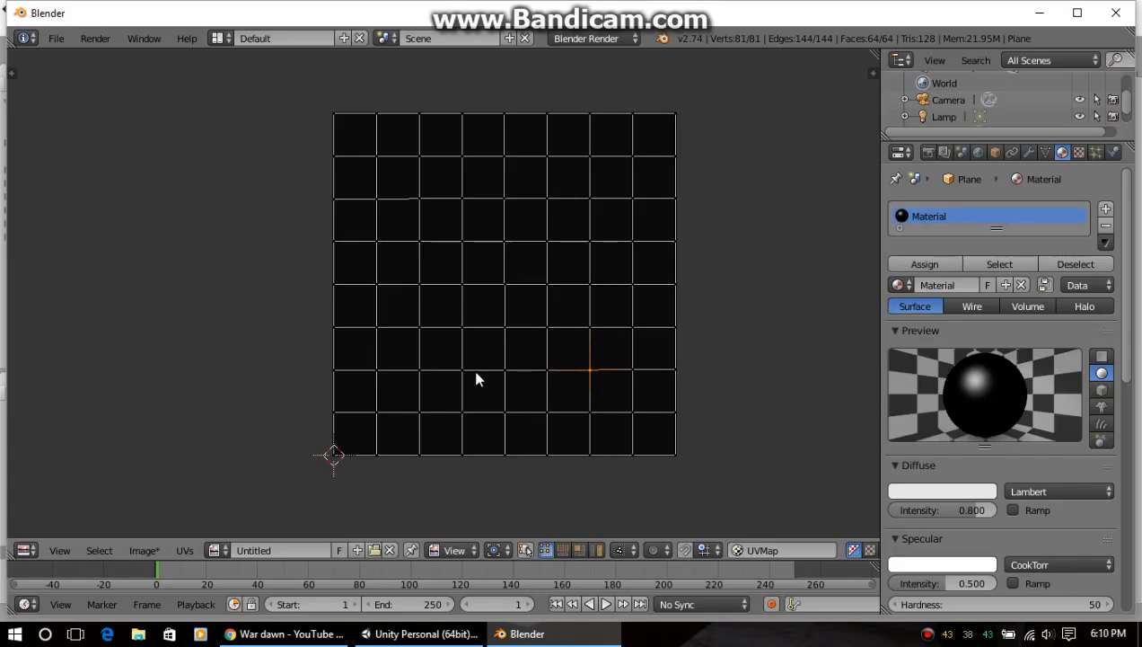
click(179, 551)
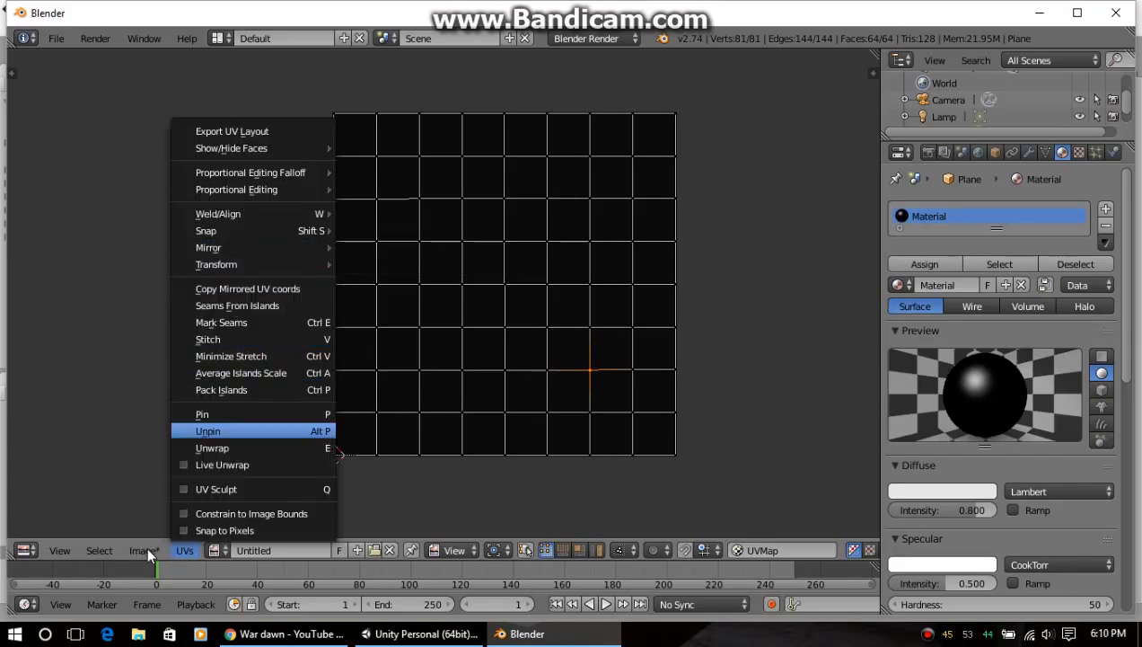
mouse_move(147, 547)
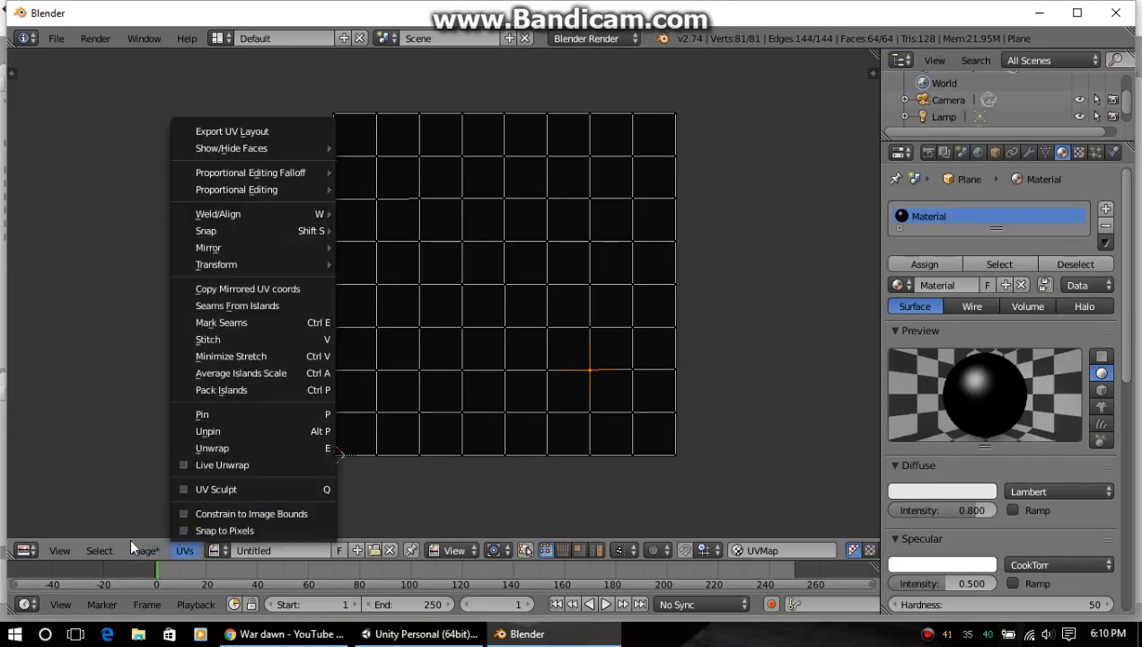
click(66, 540)
Change the UV/Image Editor back to the 3D View and switch the plane to Texture Paint mode.
click(32, 553)
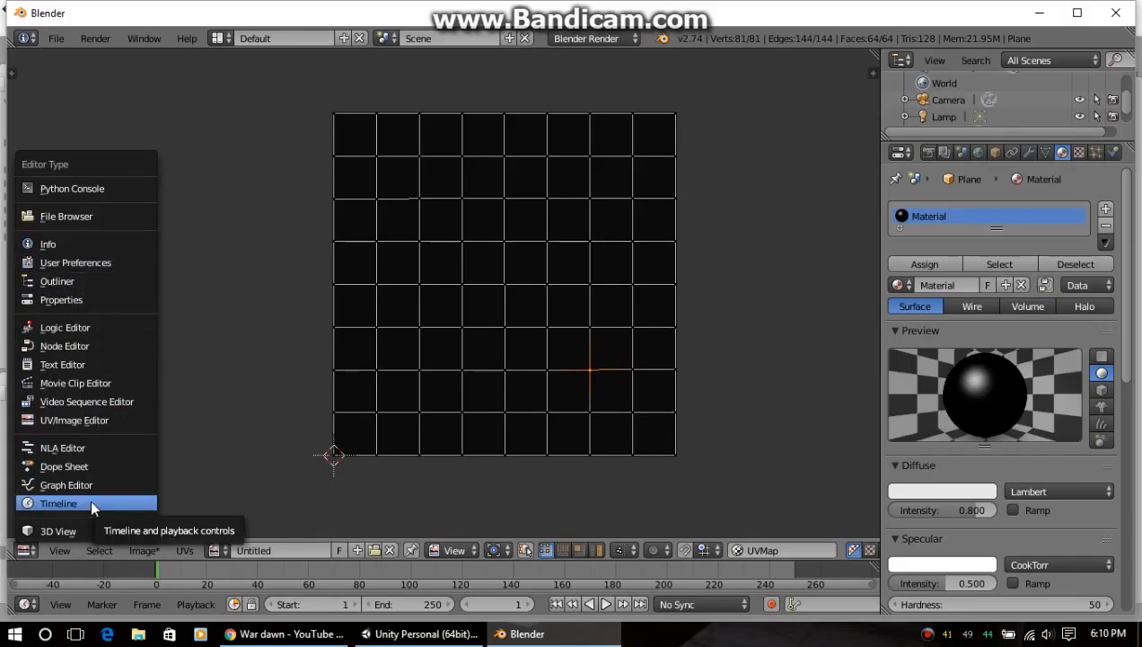
click(86, 530)
middle_drag(412, 401, 424, 309)
click(239, 549)
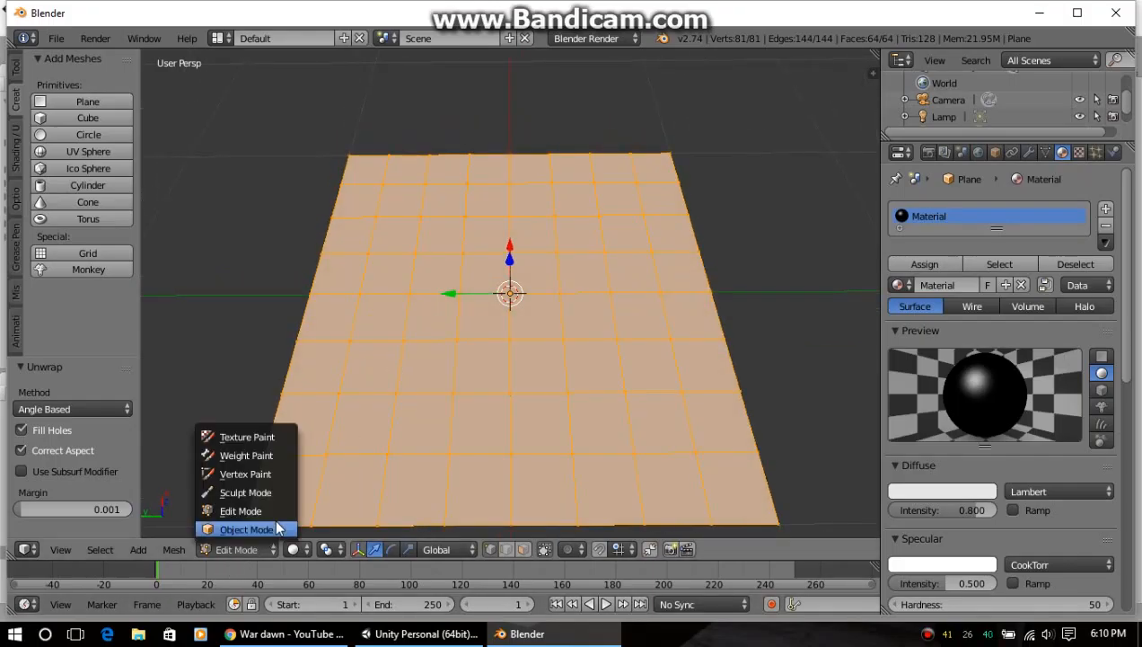
click(281, 438)
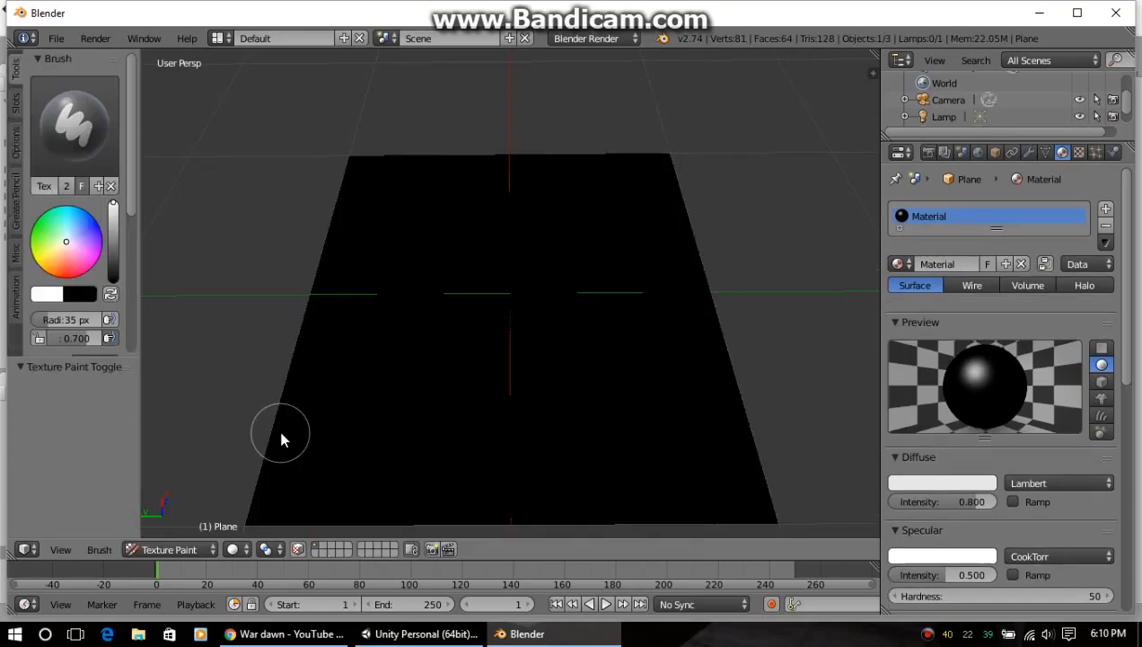
Enable face selection masking for painting and select different single faces of the plane, ending on an edge face in the third row.
click(298, 551)
right_click(356, 382)
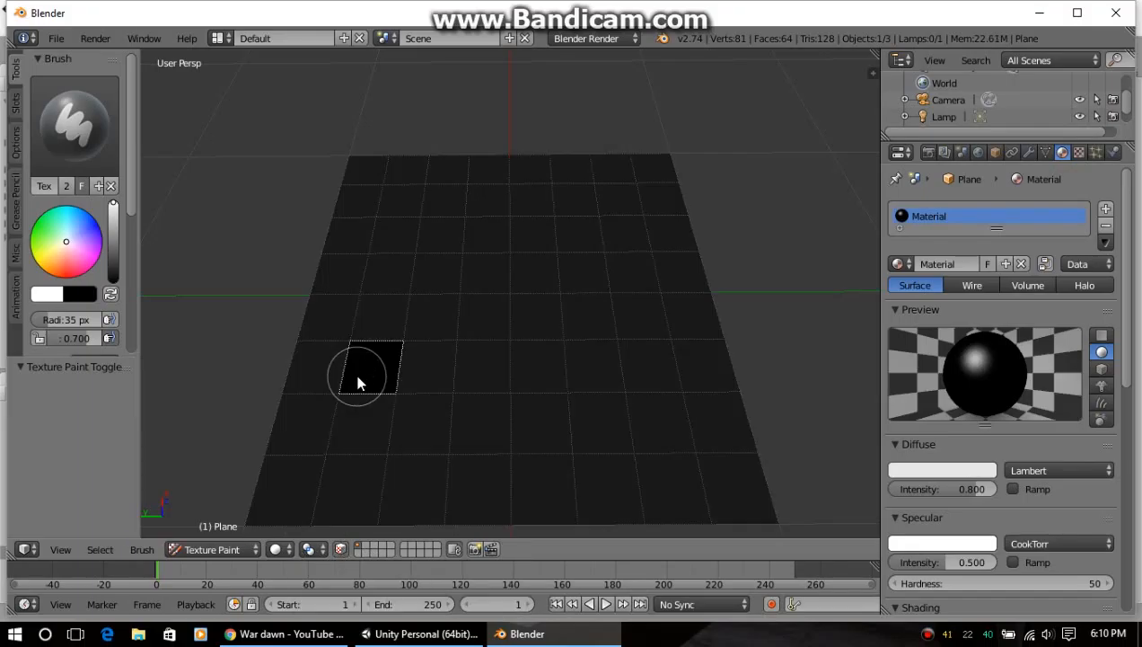
right_click(415, 368)
right_click(417, 283)
right_click(363, 323)
right_click(359, 228)
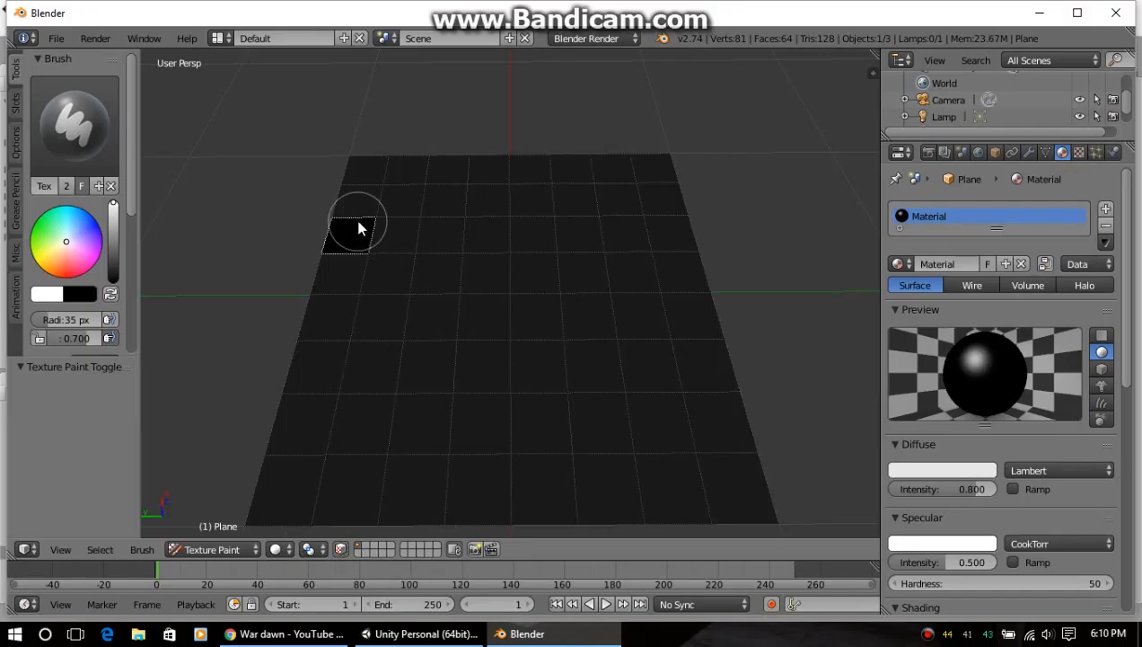
Try masking some neighbouring faces, return to the edge face in the third row and paint it white.
mouse_move(470, 314)
middle_down()
mouse_move(472, 357)
mouse_move(383, 324)
mouse_move(704, 273)
mouse_move(738, 327)
mouse_move(724, 306)
mouse_move(726, 225)
mouse_move(680, 324)
mouse_move(207, 268)
mouse_move(559, 270)
mouse_move(754, 302)
mouse_move(694, 305)
mouse_move(708, 307)
middle_up()
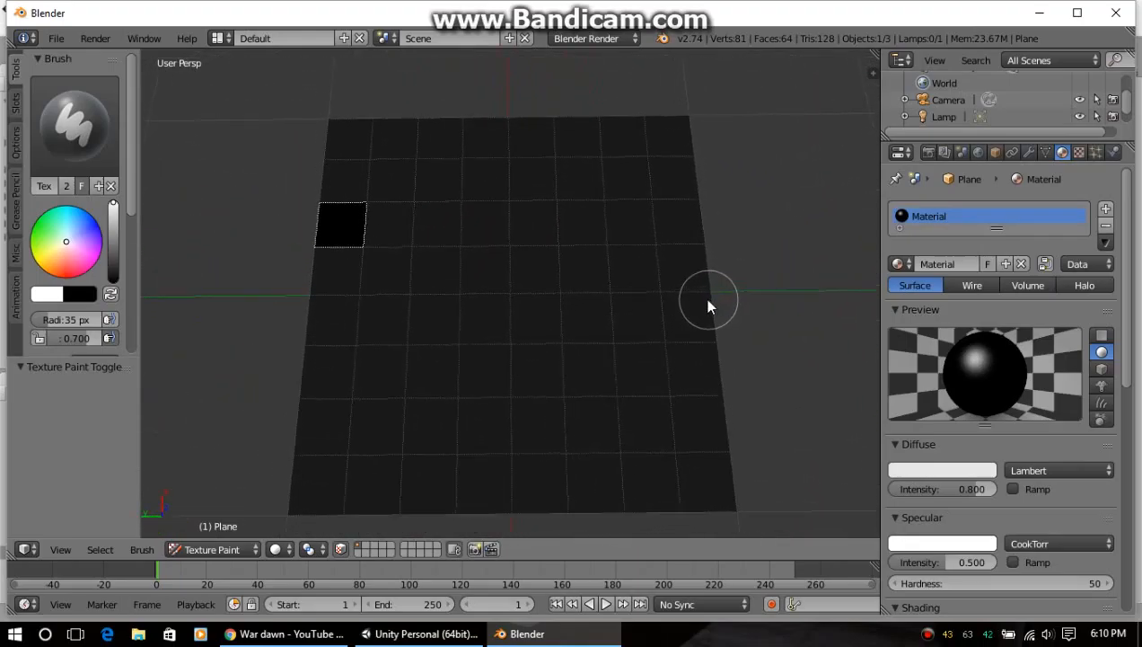
scroll(341, 234, up, 3)
shift+middle_drag(341, 235, 564, 382)
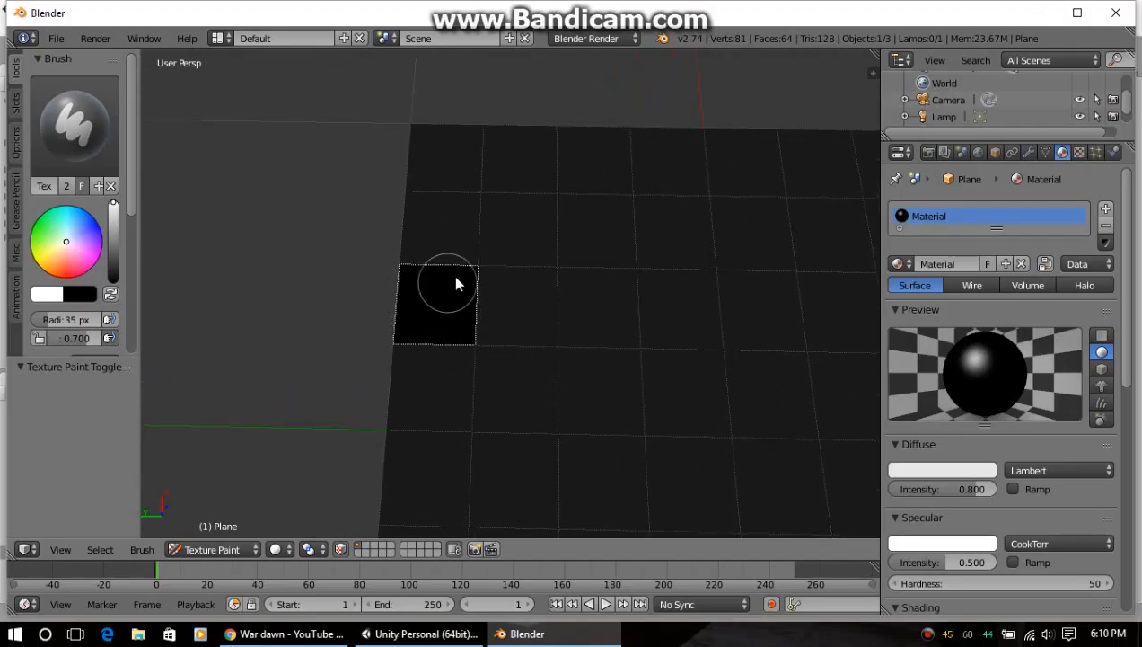
right_click(521, 286)
right_click(497, 248)
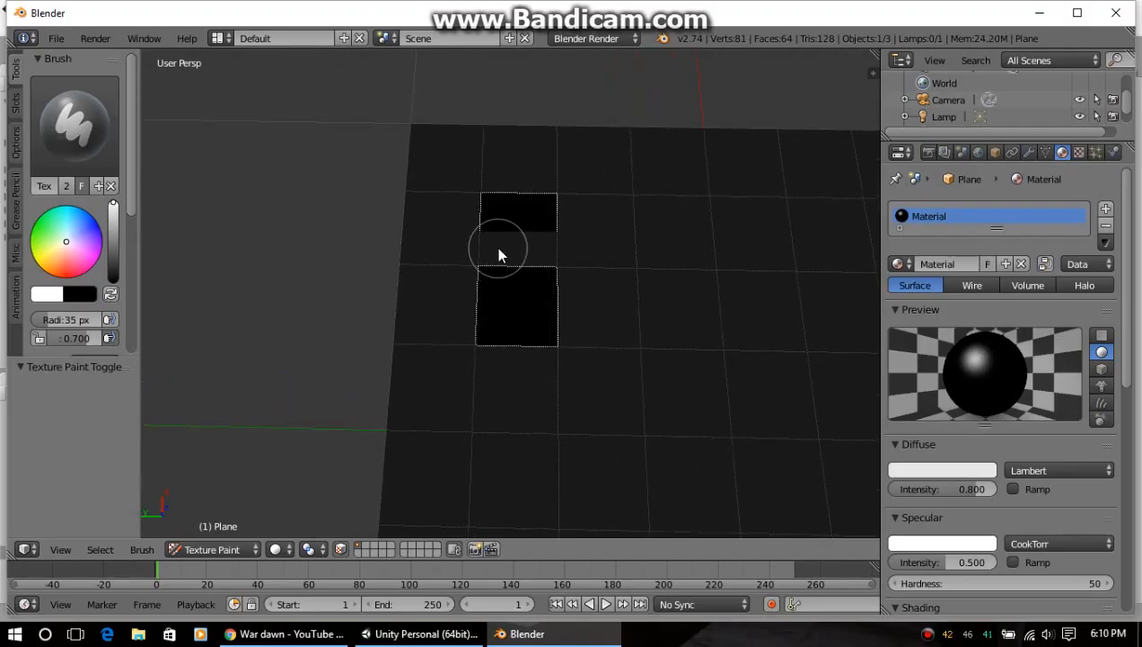
right_click(417, 228)
right_click(436, 306)
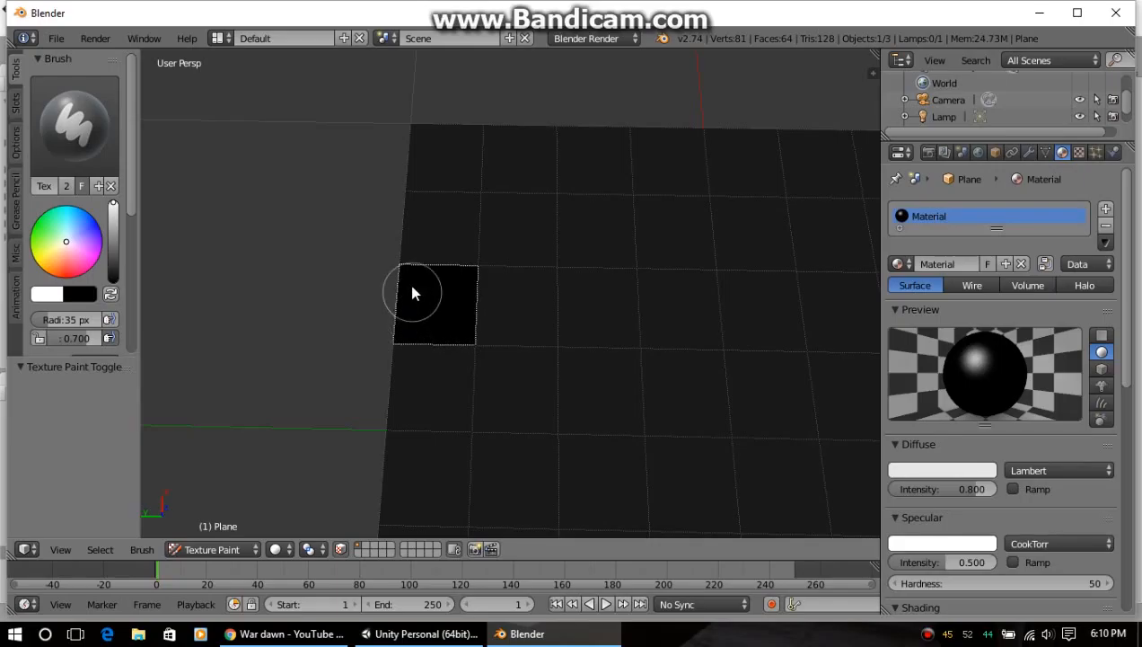
mouse_move(408, 280)
mouse_down()
mouse_move(409, 306)
mouse_move(436, 301)
mouse_move(416, 299)
mouse_move(441, 319)
mouse_move(479, 298)
mouse_move(406, 338)
mouse_move(477, 333)
mouse_up()
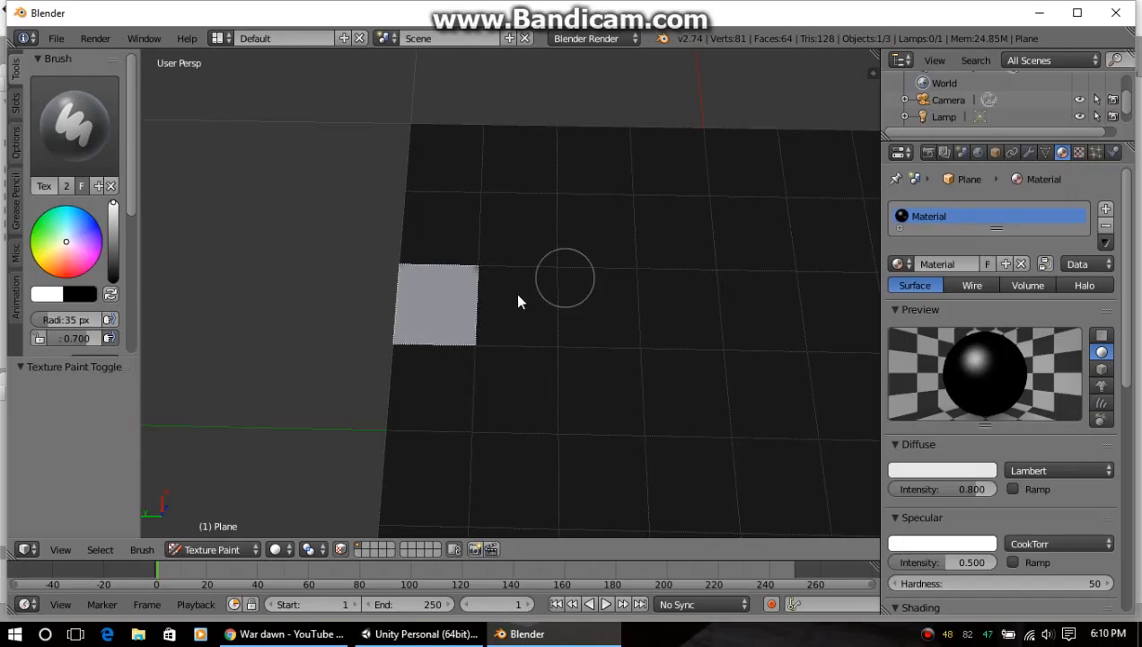
Select the face beside the white one, set the brush colour to blue and paint the face completely.
right_click(504, 307)
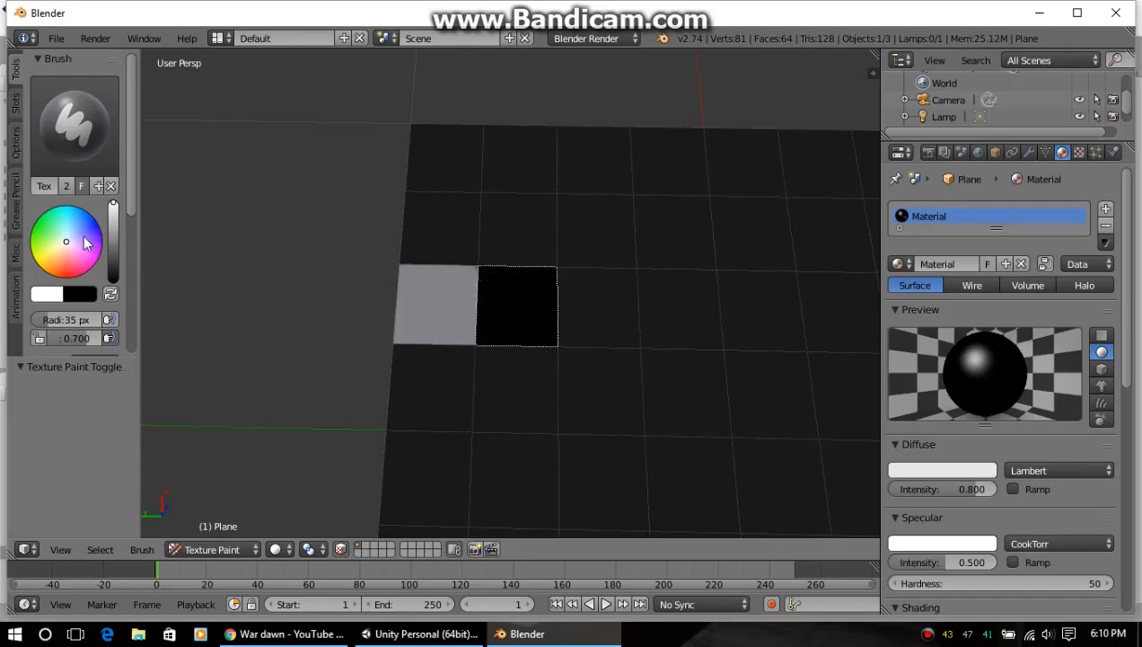
drag(82, 236, 90, 217)
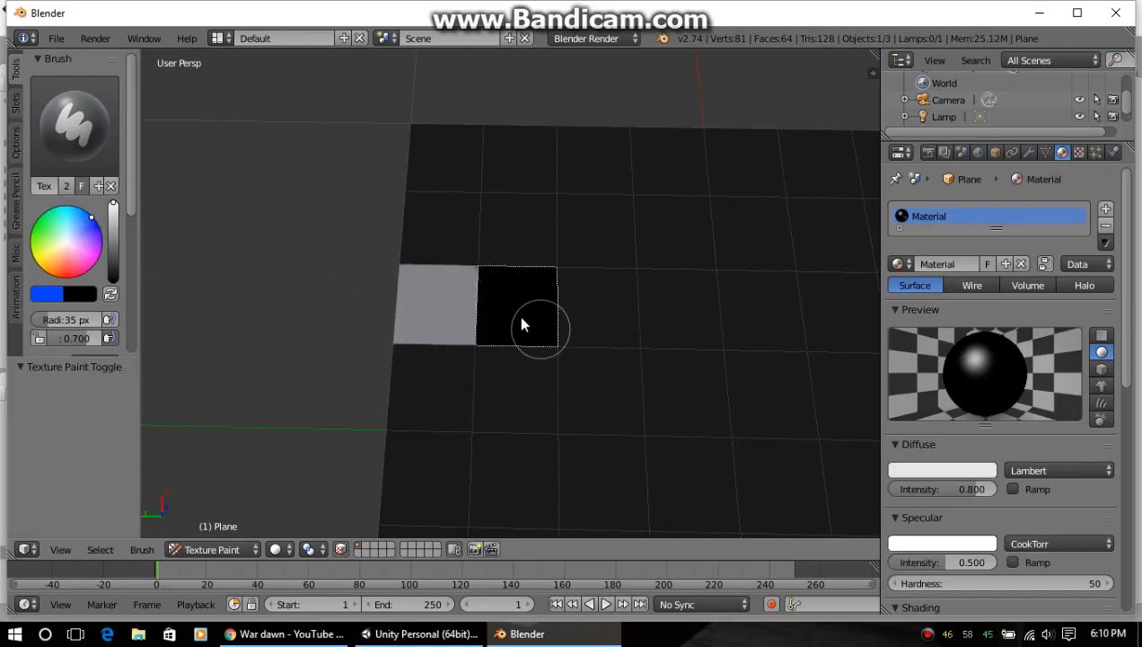
mouse_move(521, 319)
mouse_down()
mouse_move(490, 271)
mouse_move(553, 308)
mouse_move(553, 339)
mouse_up()
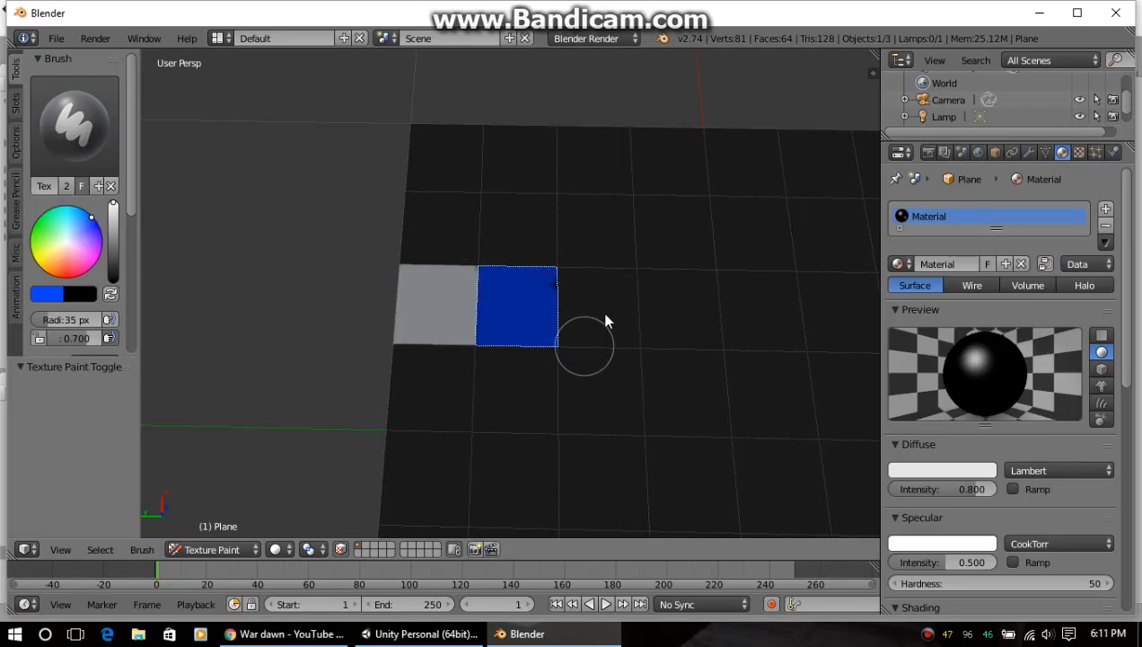
mouse_move(503, 269)
mouse_down()
mouse_move(525, 298)
mouse_move(490, 279)
mouse_move(541, 273)
mouse_move(555, 285)
mouse_up()
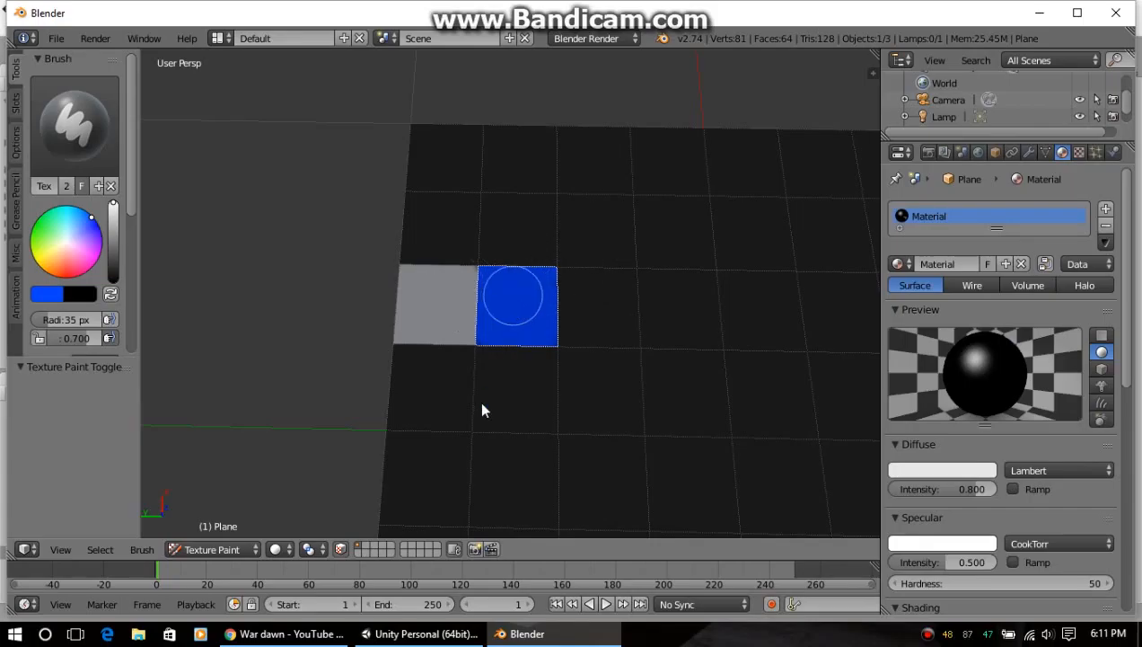
drag(483, 335, 528, 305)
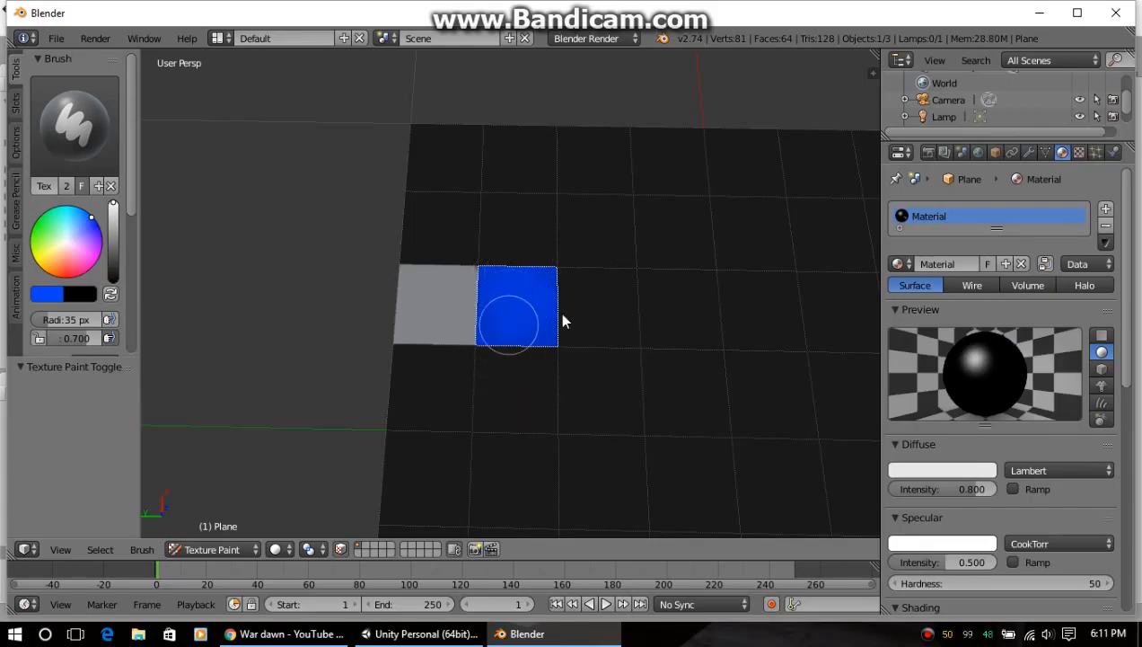
Select the face beside the blue one, set the brush colour to green and paint the face.
right_click(586, 307)
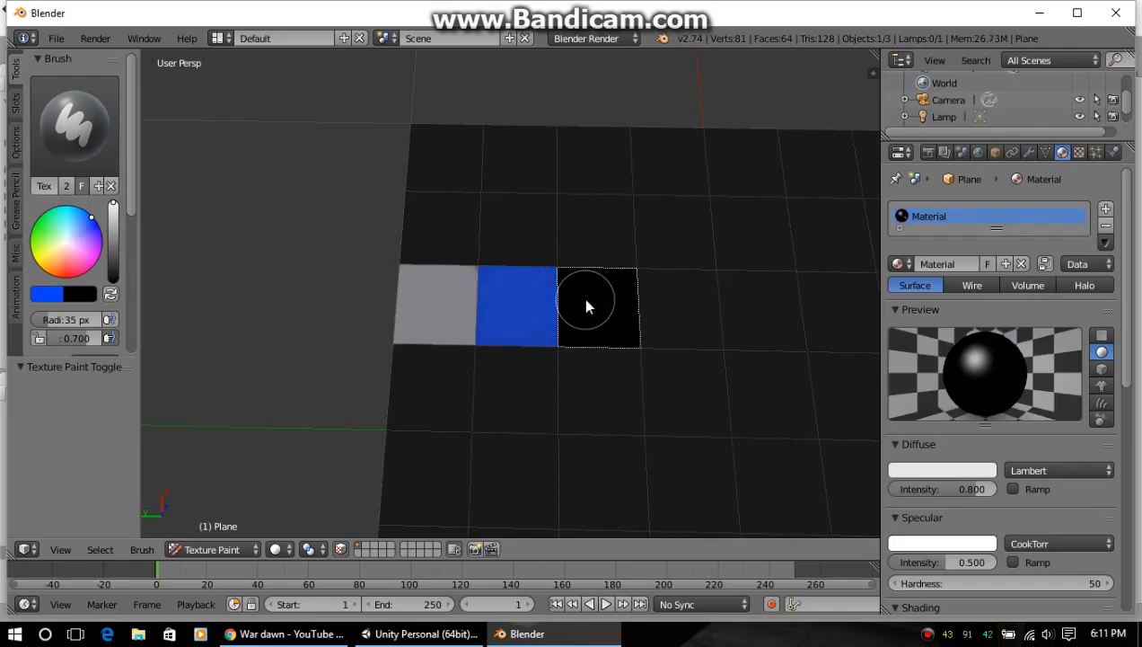
click(34, 231)
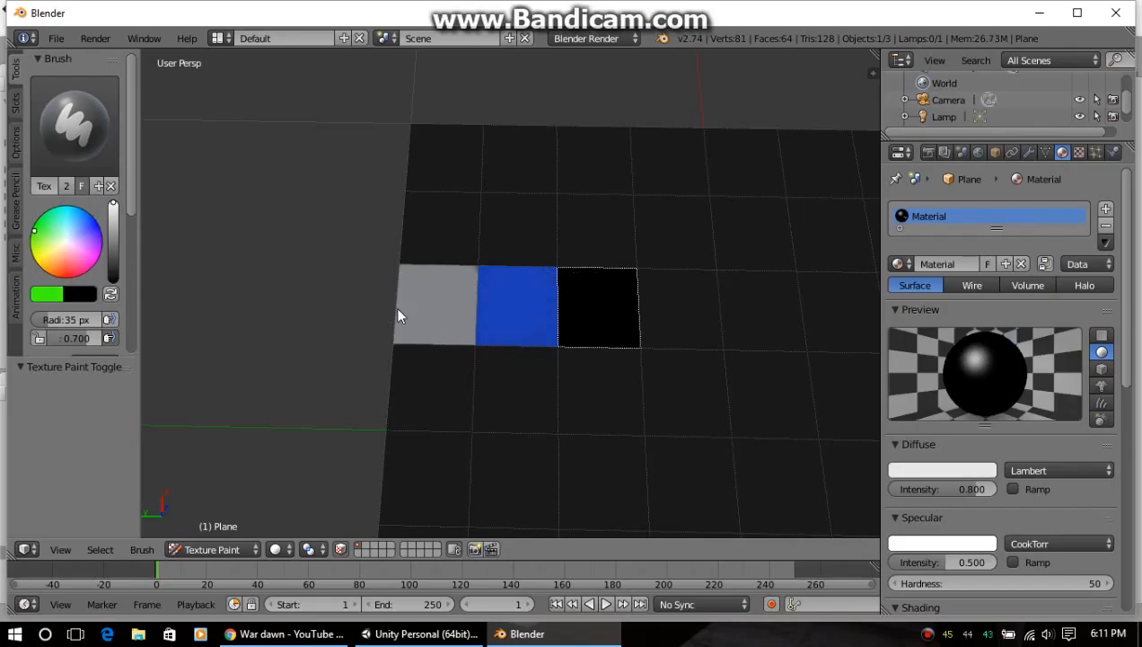
mouse_move(561, 298)
mouse_down()
mouse_move(577, 289)
mouse_move(595, 301)
mouse_move(608, 336)
mouse_move(661, 277)
mouse_up()
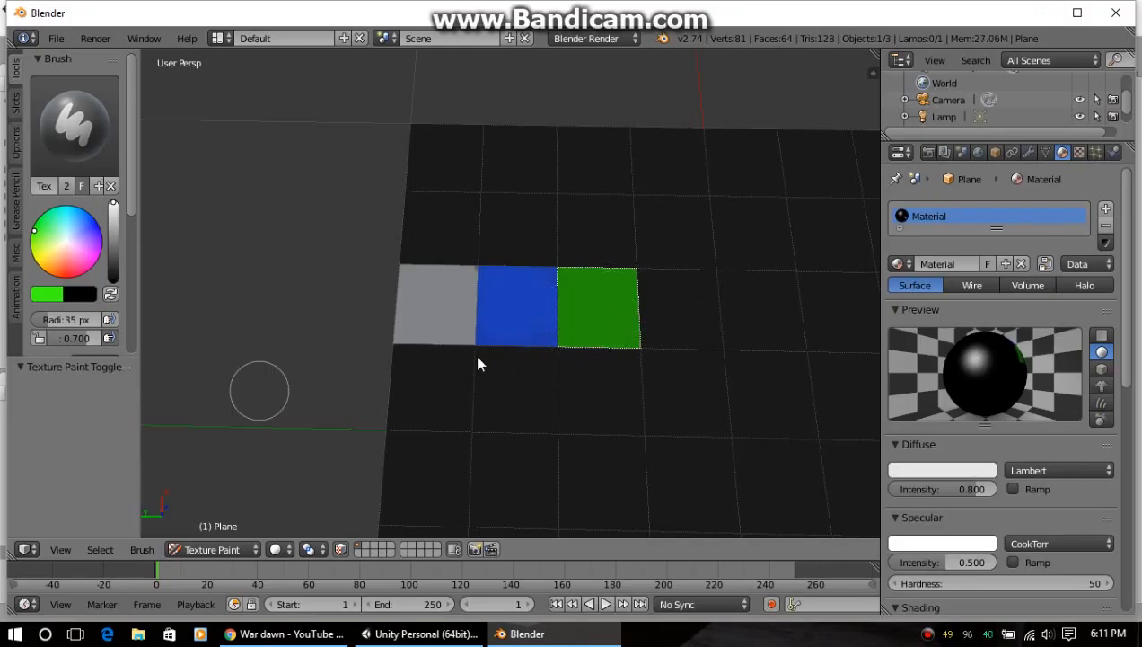
Examine the white, blue and green painted faces on the plane both close up and from a distance.
scroll(574, 327, down, 2)
scroll(561, 332, up, 2)
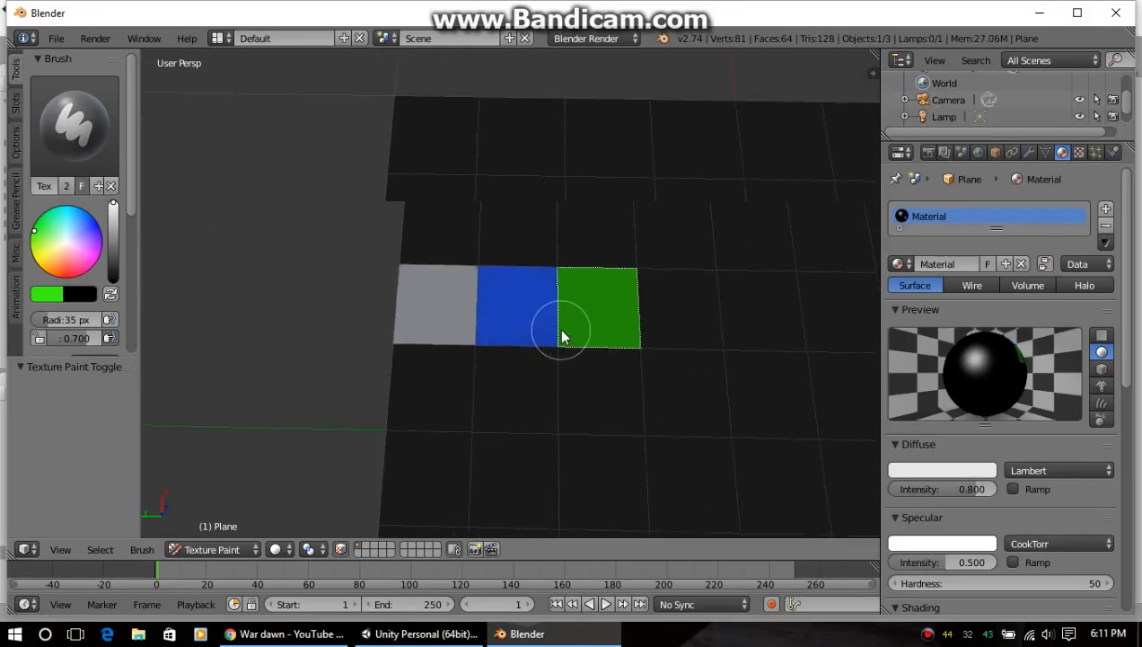
scroll(562, 331, down, 1)
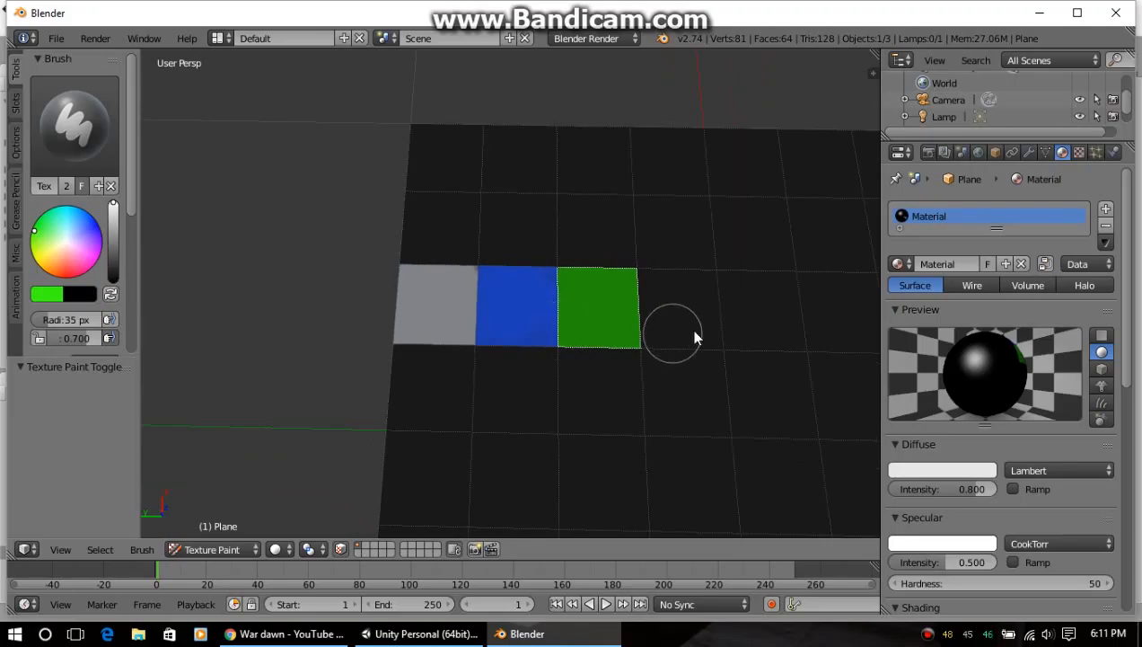
mouse_move(694, 332)
shift+middle_down()
mouse_move(480, 355)
mouse_move(364, 336)
mouse_move(726, 313)
mouse_move(453, 316)
shift+middle_up()
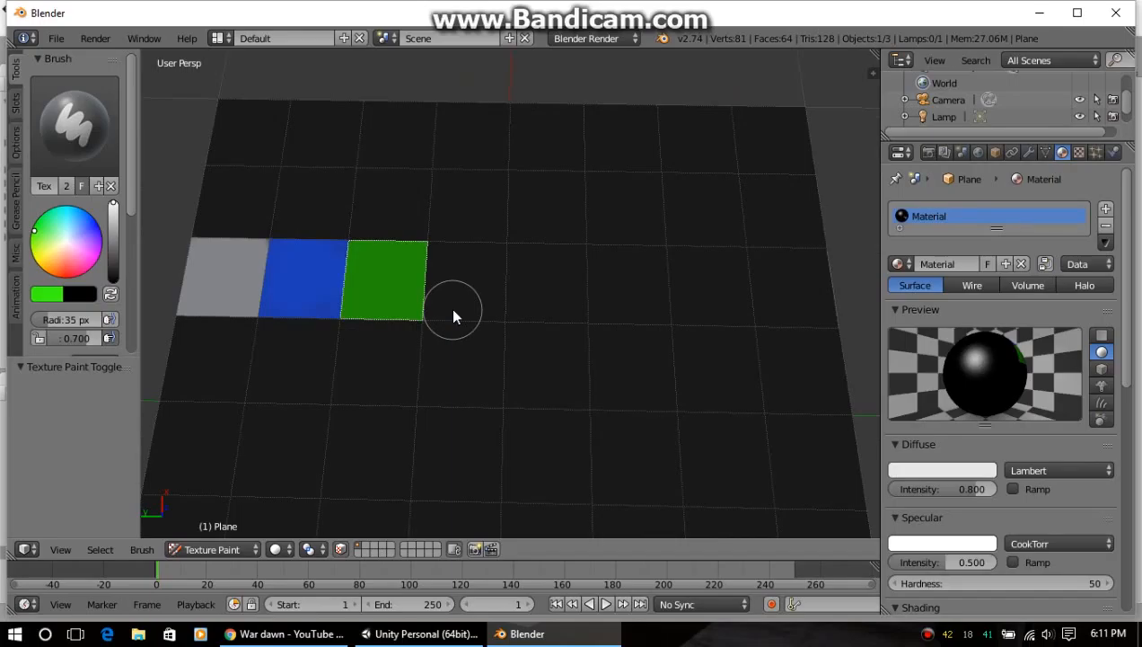
scroll(451, 329, up, 1)
scroll(451, 328, up, 2)
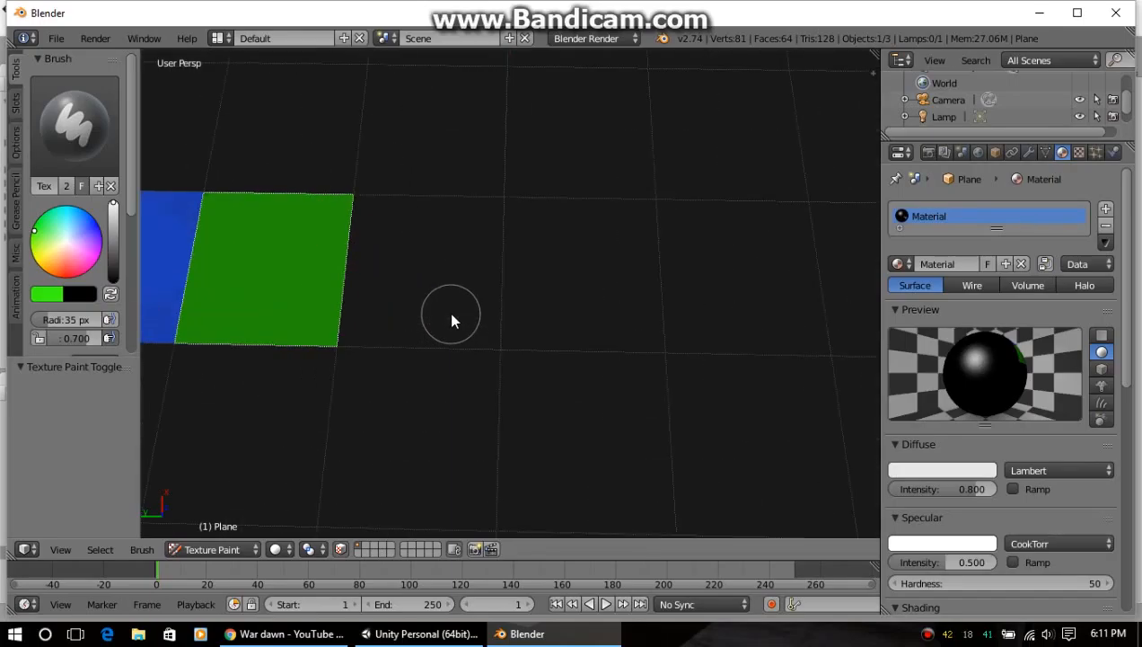
middle_drag(373, 316, 678, 261)
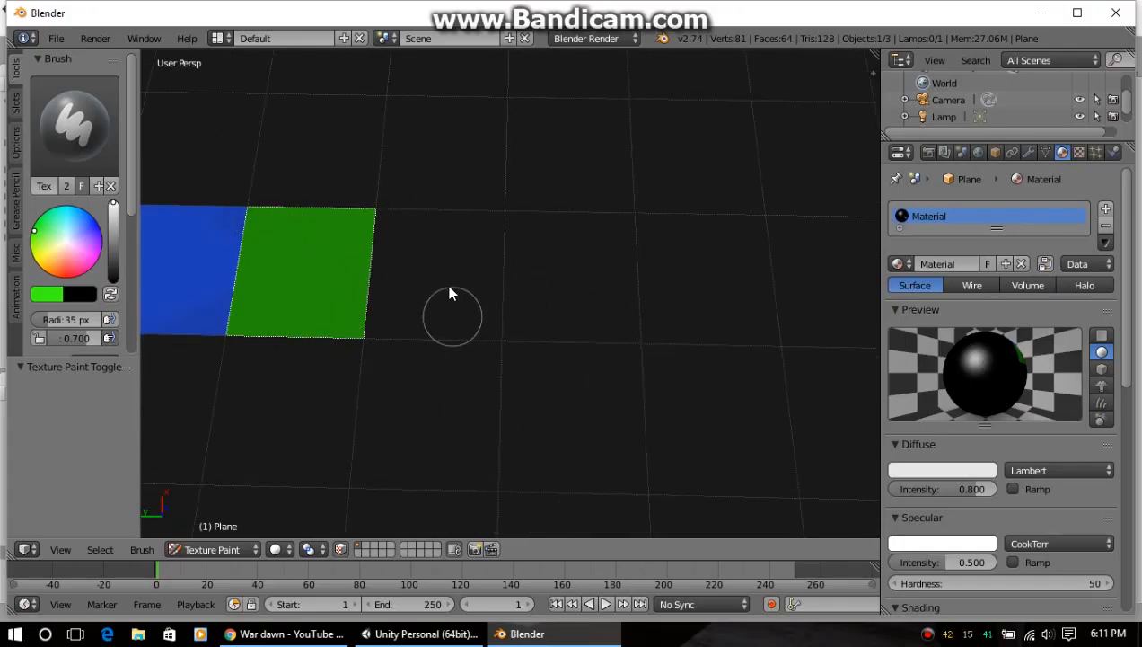
middle_drag(449, 294, 656, 319)
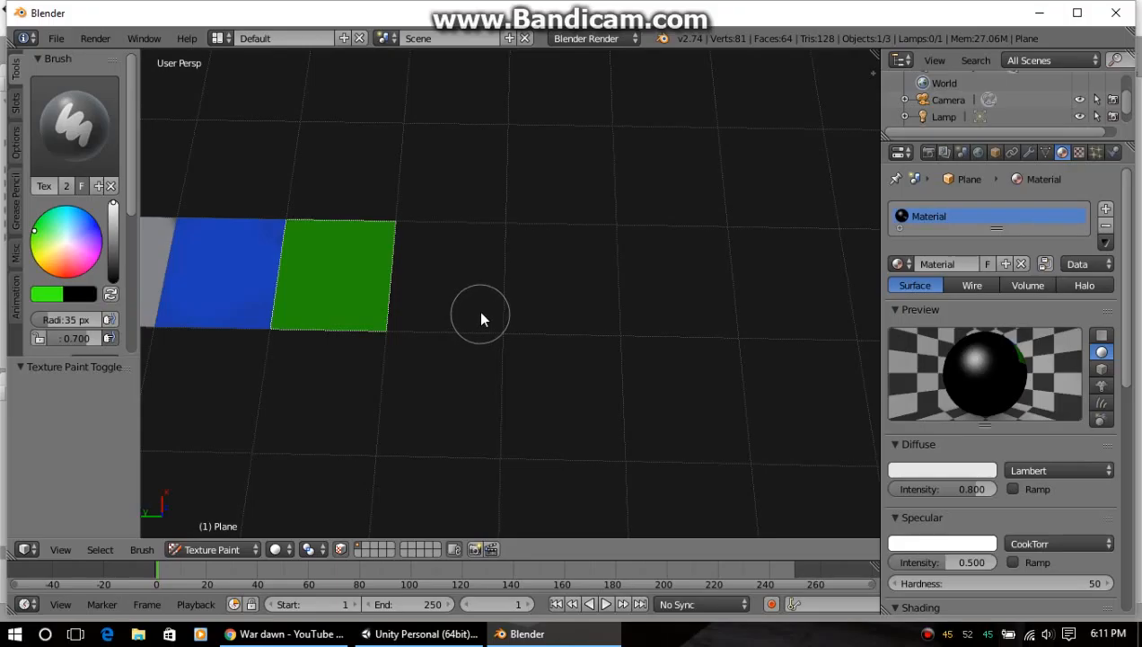
scroll(482, 317, down, 8)
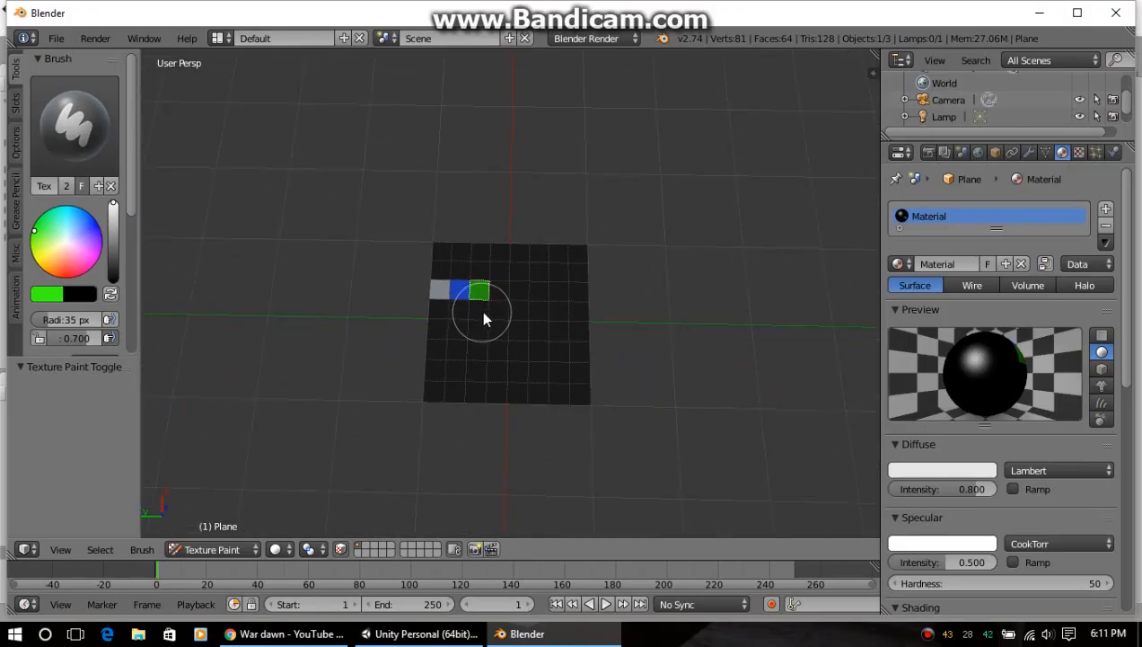
scroll(483, 319, down, 4)
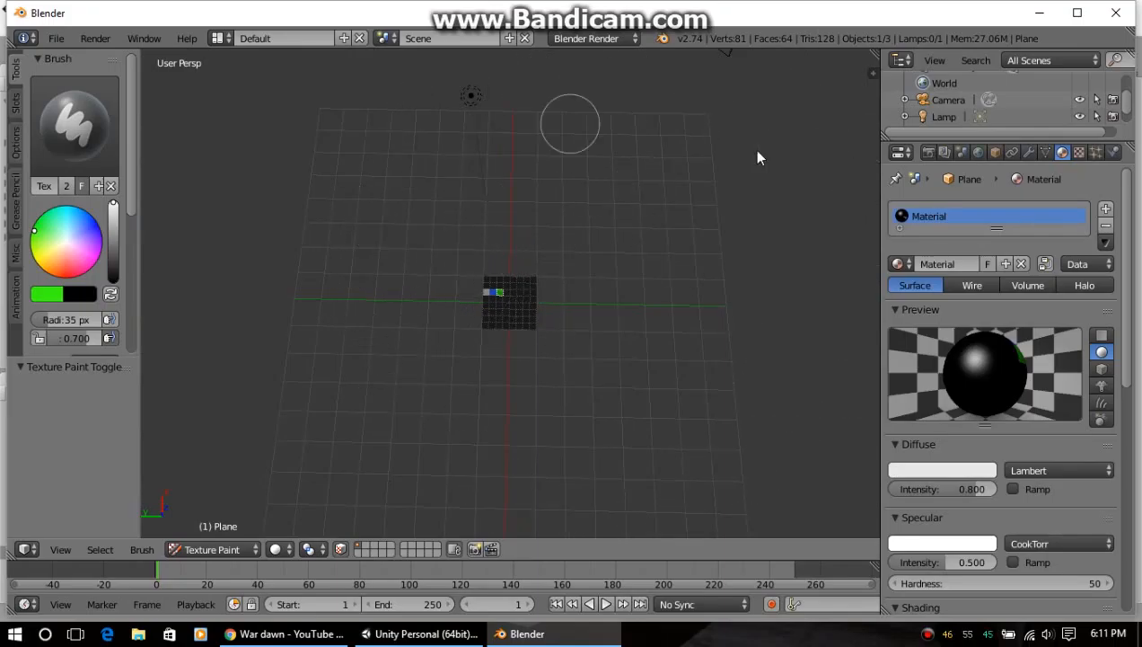
scroll(585, 327, up, 8)
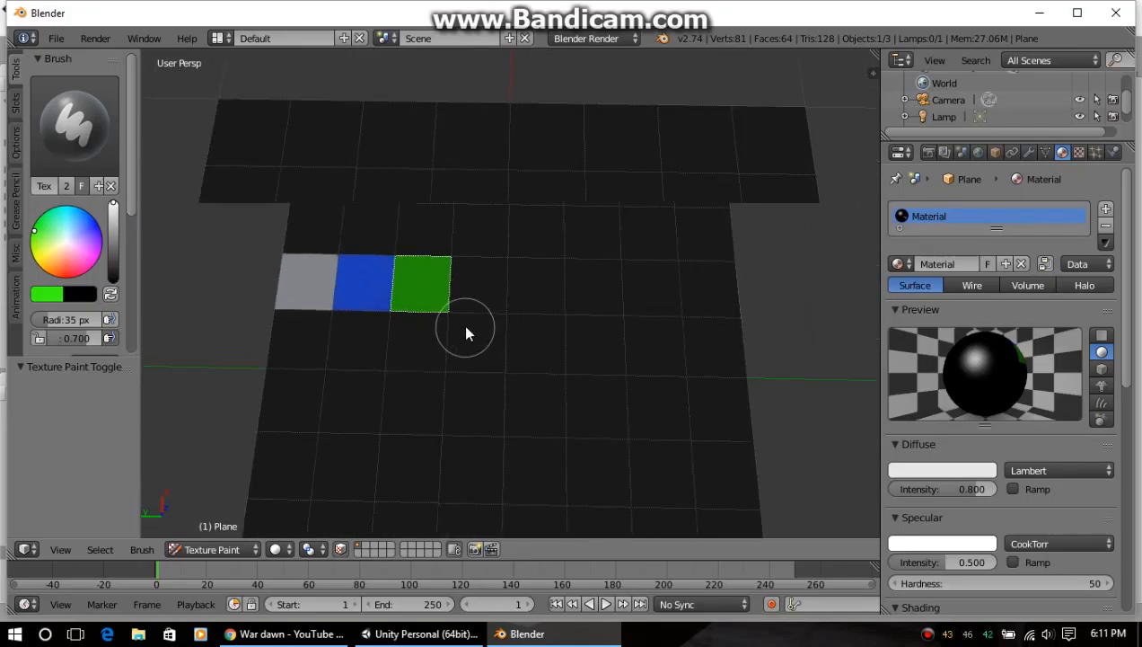
Switch the plane from Texture Paint to Edit Mode.
shift+middle_drag(339, 319, 467, 340)
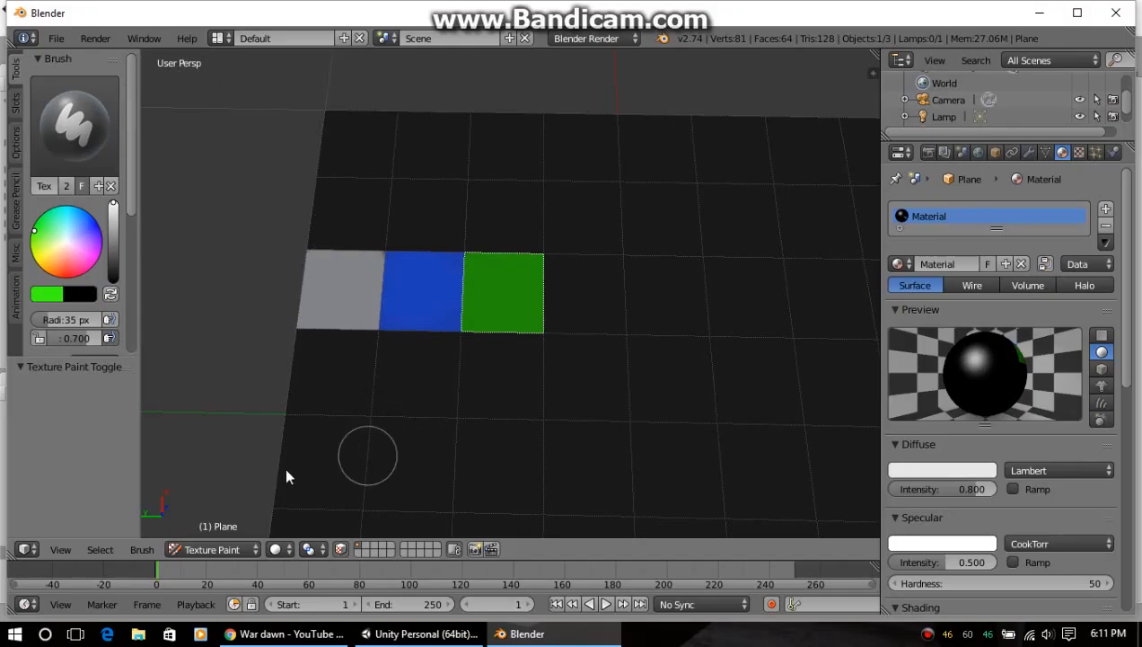
click(229, 549)
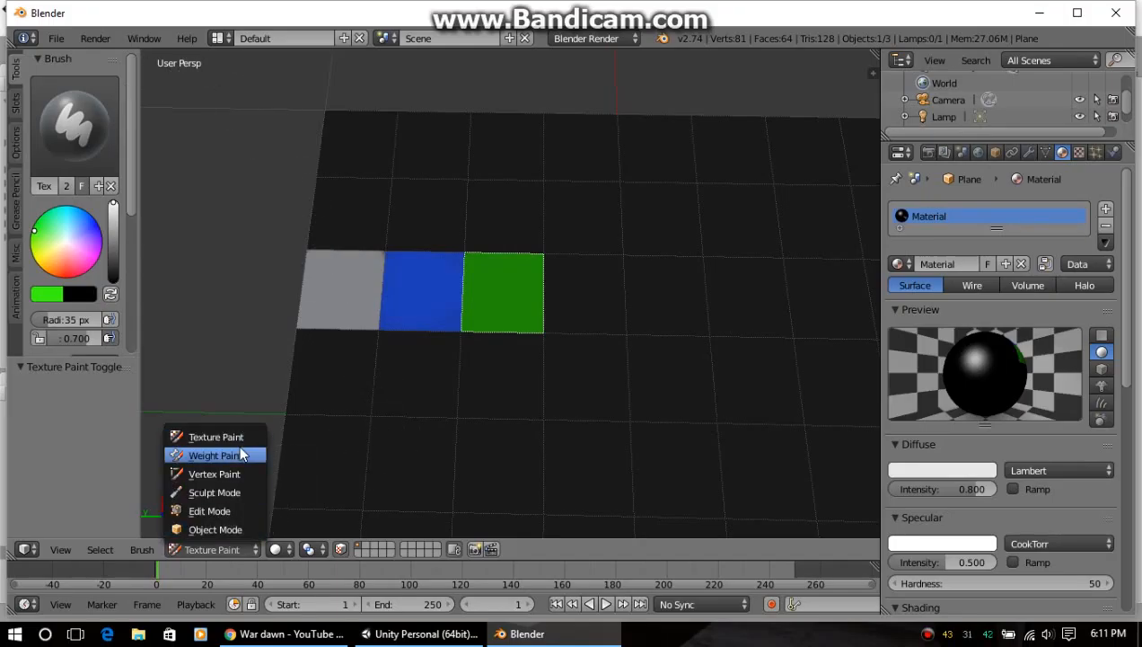
click(234, 513)
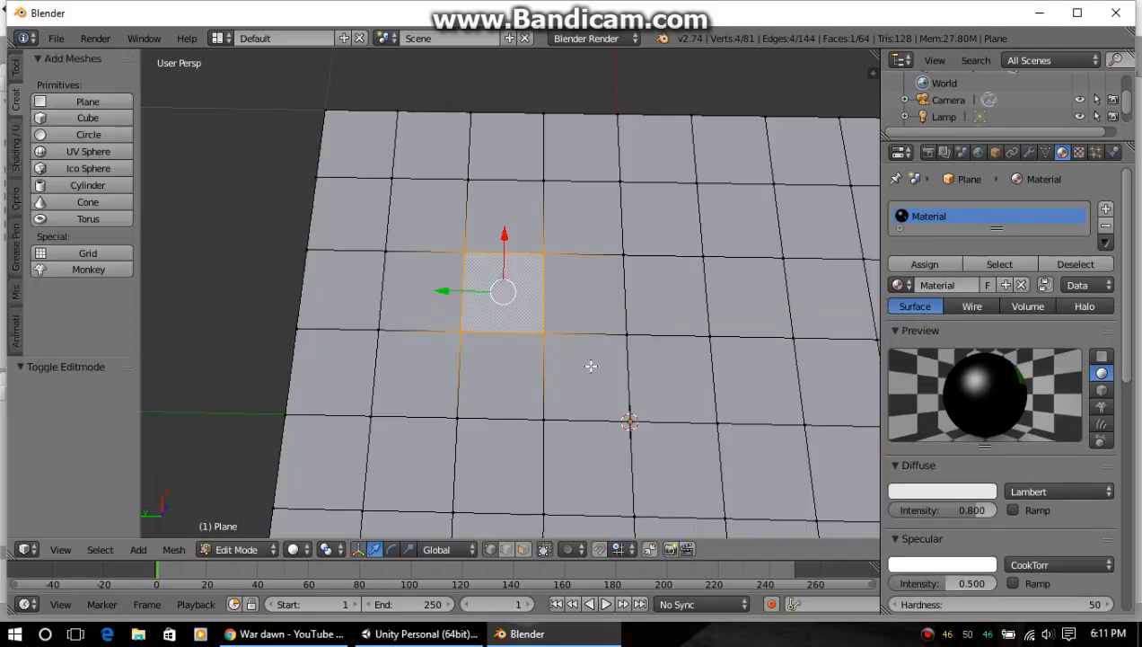
Switch to edge selection and move three adjacent edges on the grid line above the 3D cursor by about 0.144 along X.
shift+middle_drag(592, 367, 294, 345)
right_click(360, 317)
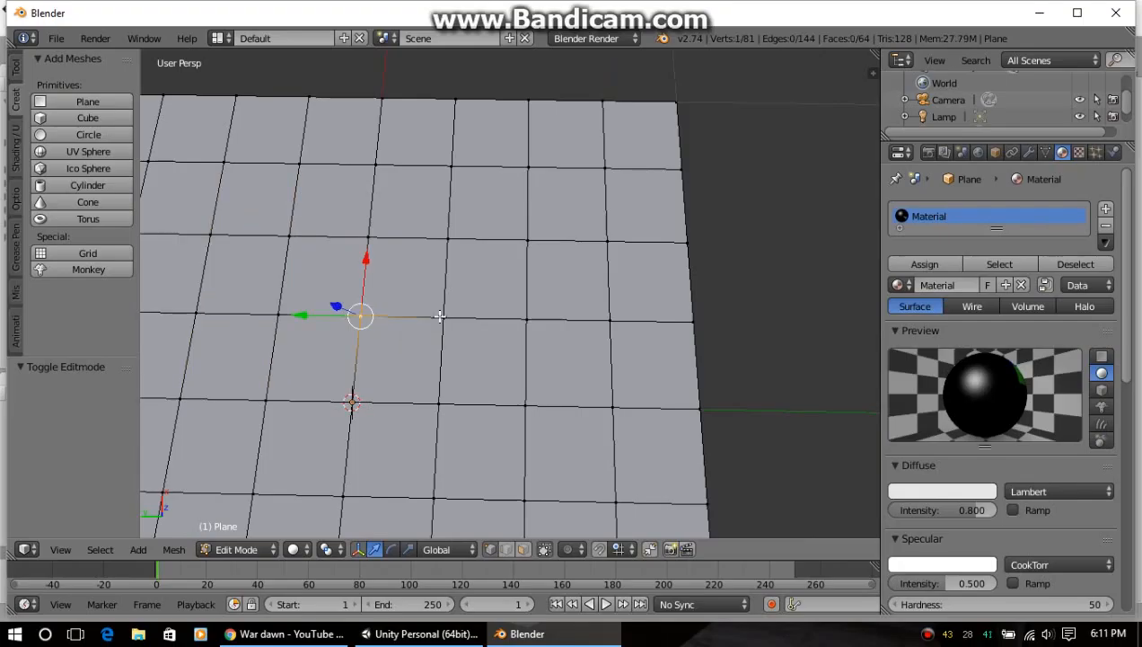
right_click(438, 317)
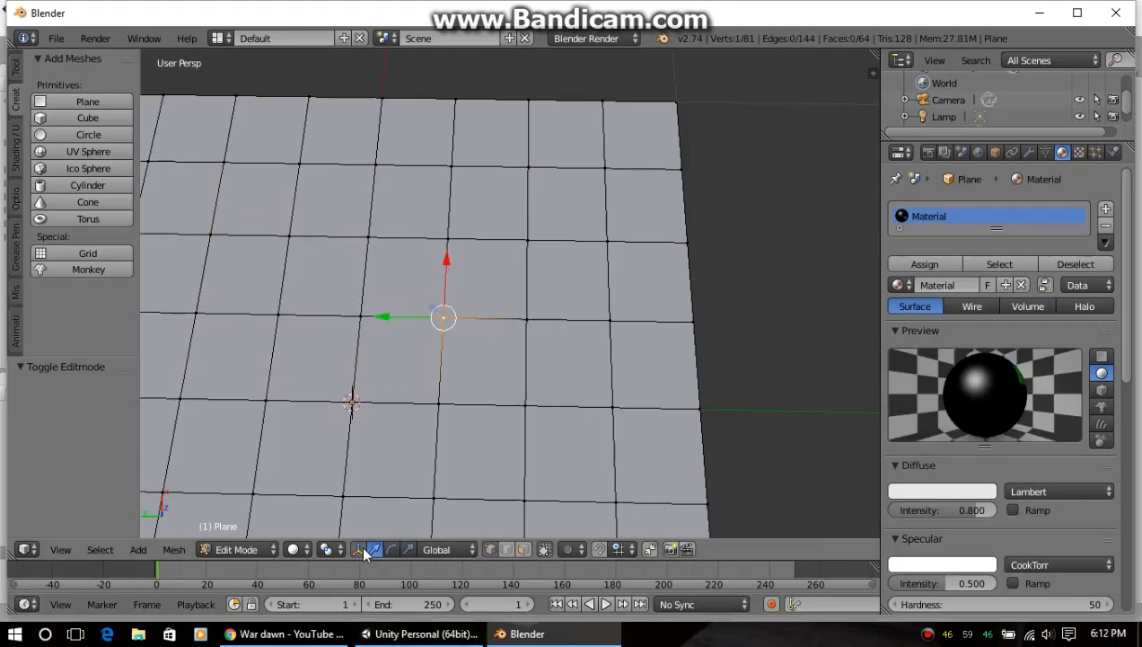
click(512, 549)
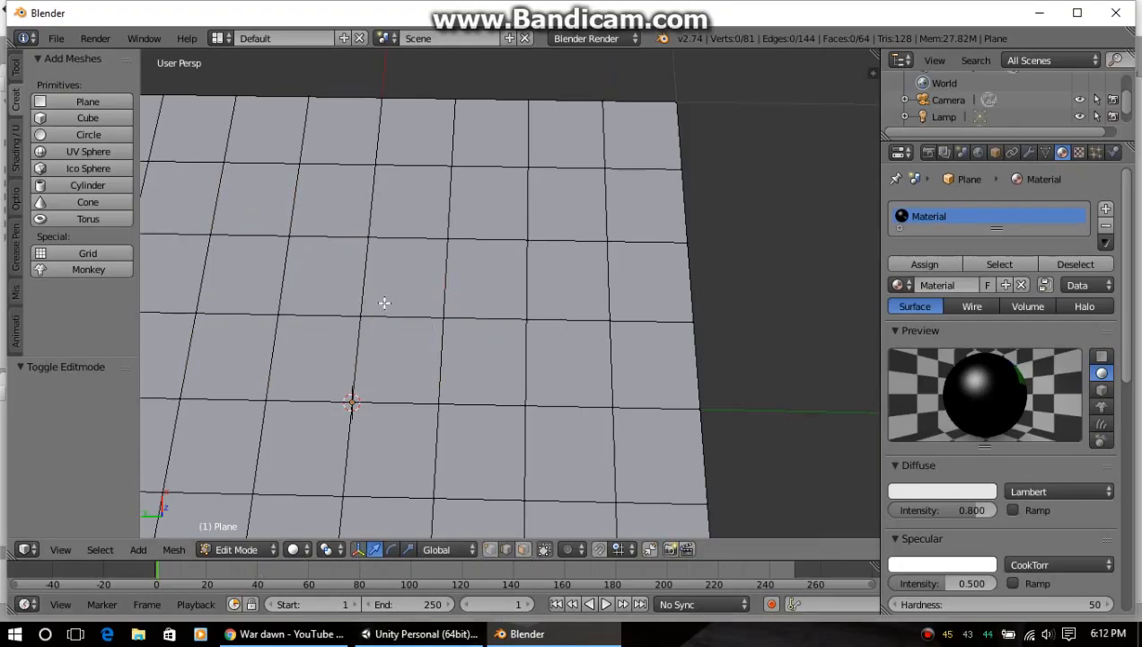
right_click(416, 319)
shift+right_click(529, 321)
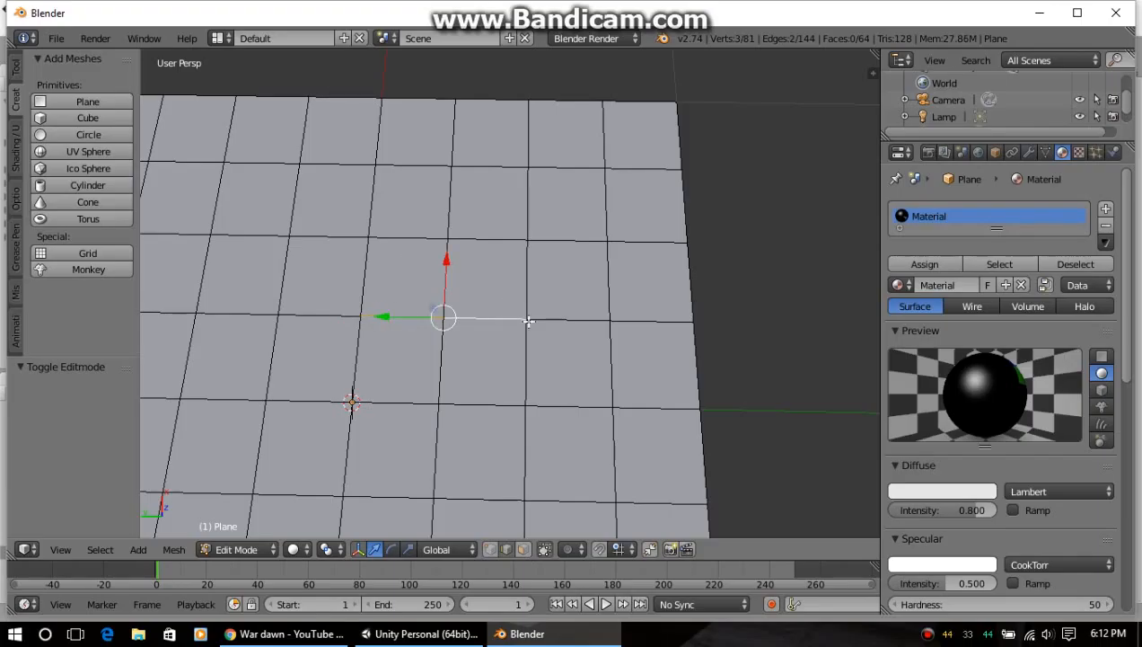
shift+right_click(574, 320)
drag(489, 263, 492, 214)
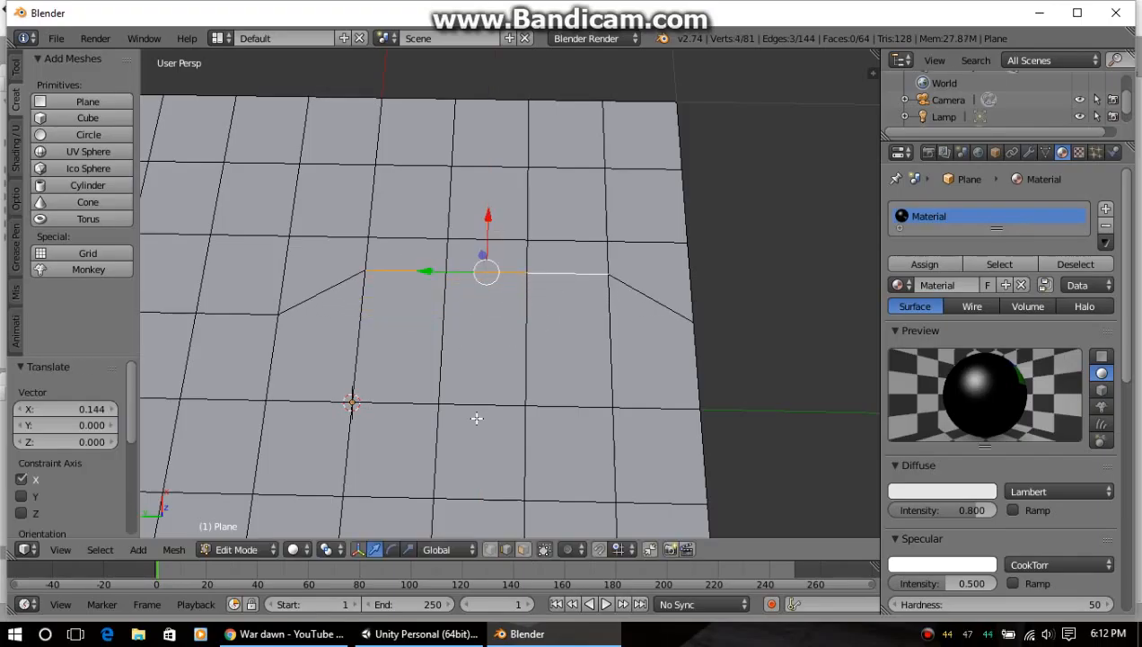
Select the three matching edges on the grid line through the 3D cursor and move them about -0.194 along X.
right_click(318, 403)
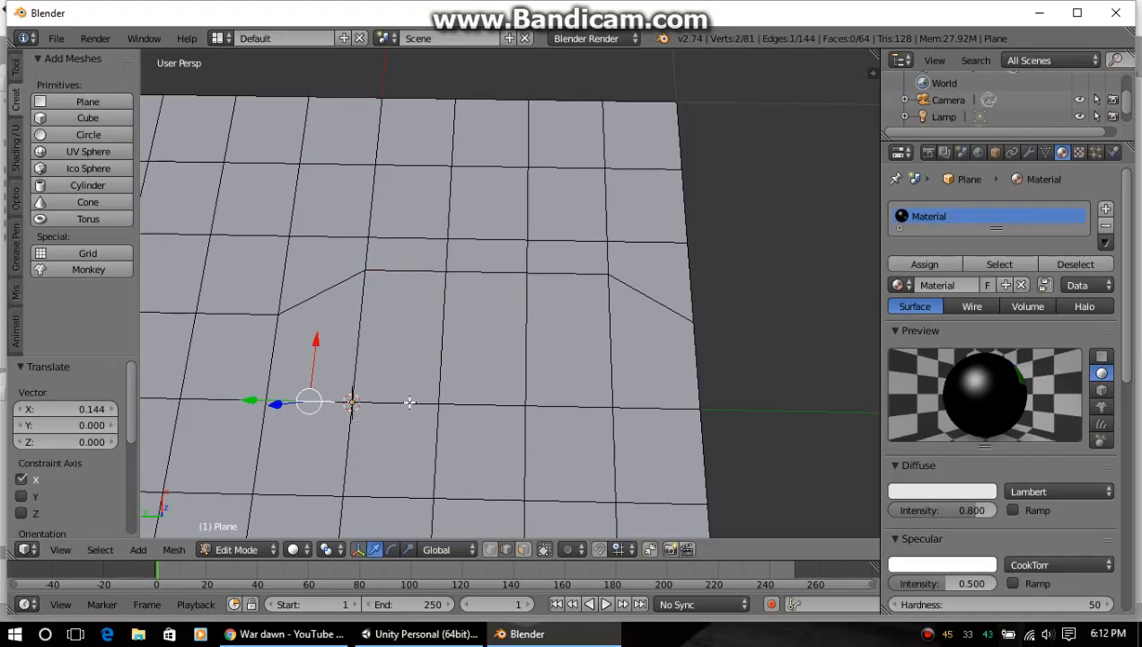
right_click(408, 402)
shift+right_click(496, 406)
shift+right_click(551, 409)
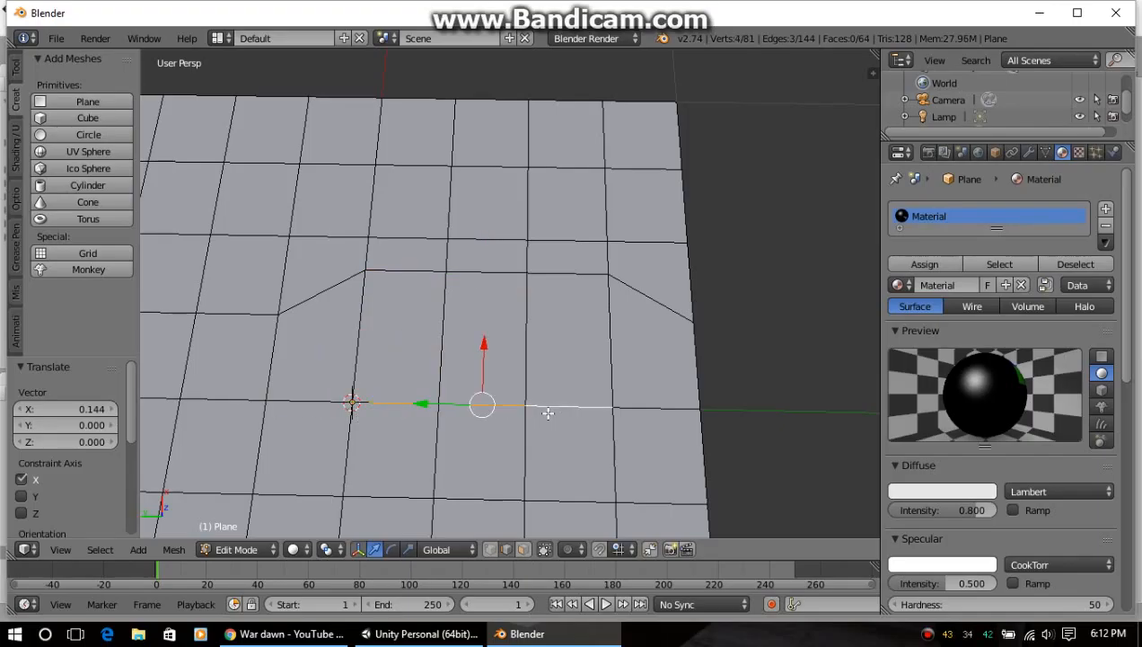
drag(482, 344, 462, 418)
Widen the row's opposite end by moving its lower outermost edge about -0.125 and its upper one about 0.119 along X.
shift+middle_drag(275, 366, 644, 364)
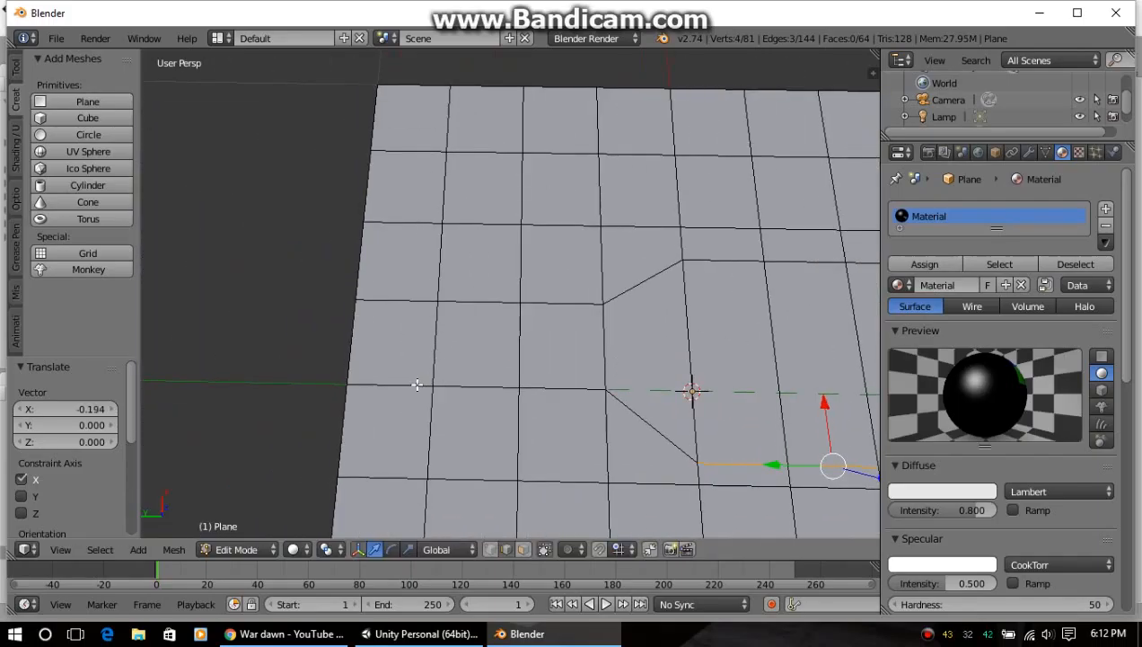
right_click(415, 378)
shift+right_click(406, 297)
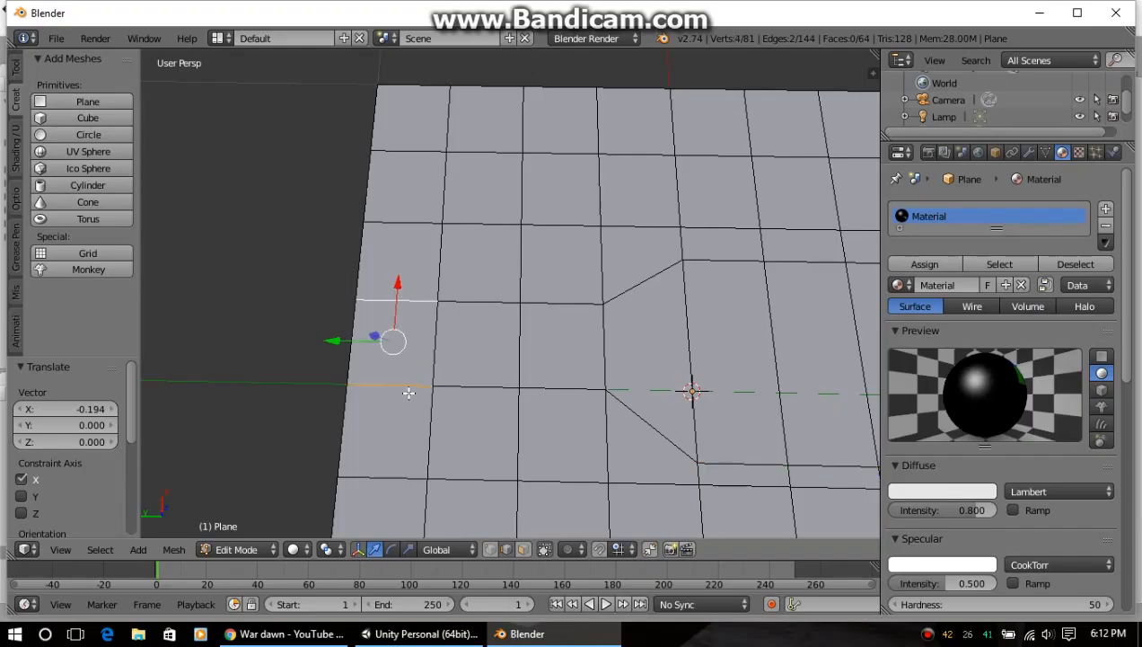
right_click(407, 388)
key(g)
key(x)
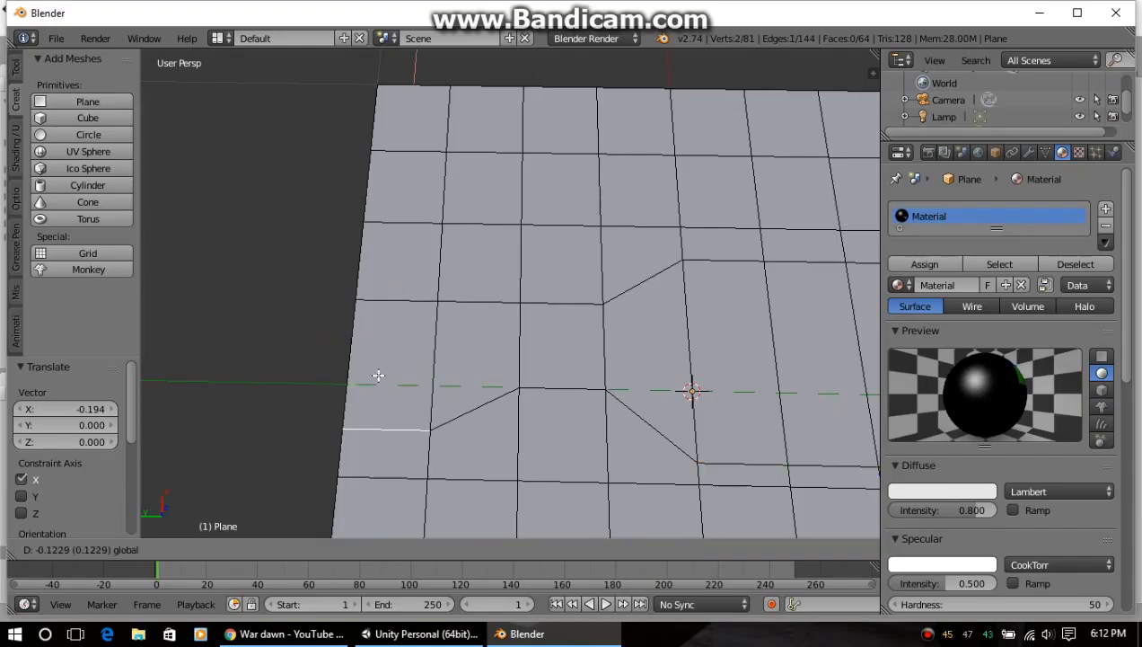
click(378, 377)
right_click(391, 296)
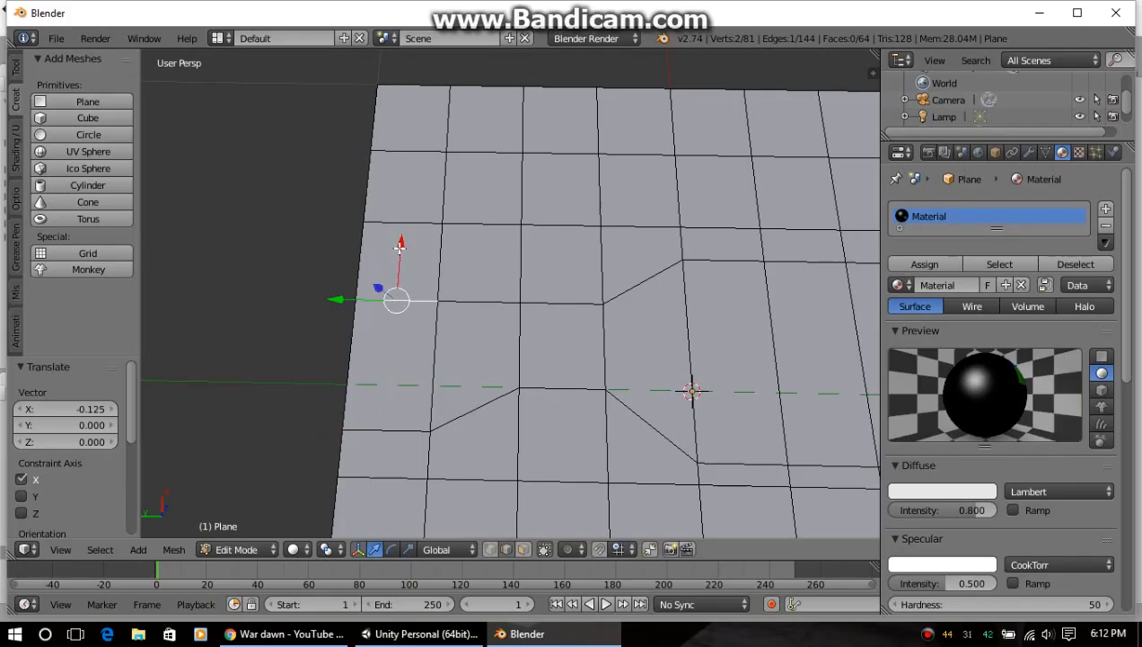
drag(400, 248, 403, 205)
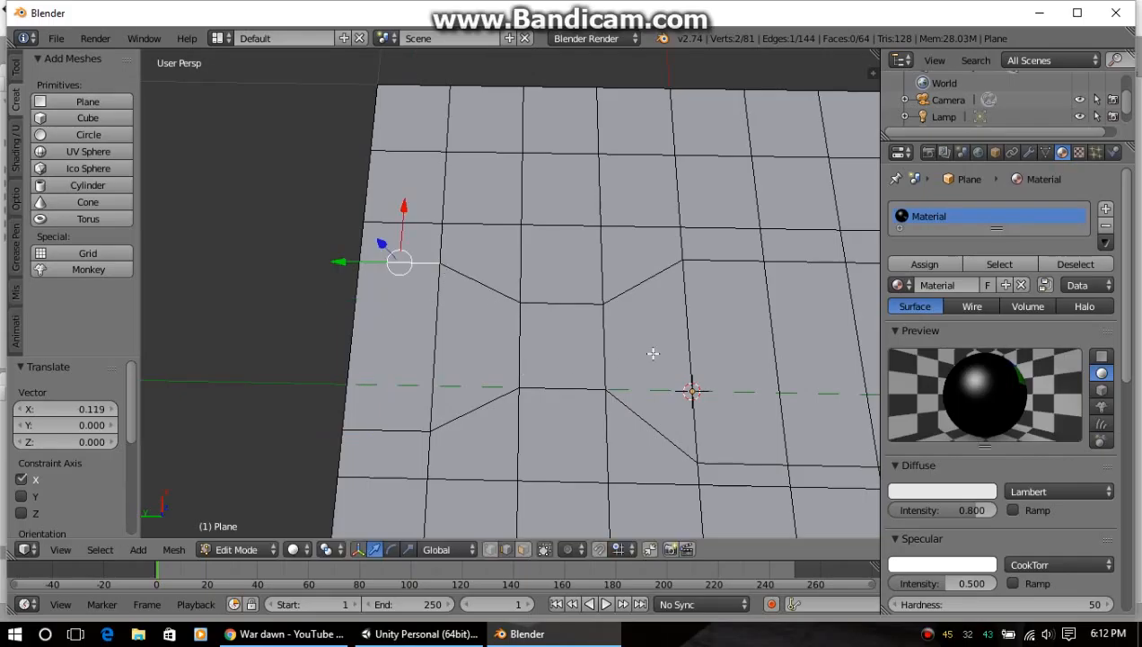
Switch the reshaped plane from Edit Mode to Texture Paint.
scroll(653, 353, down, 5)
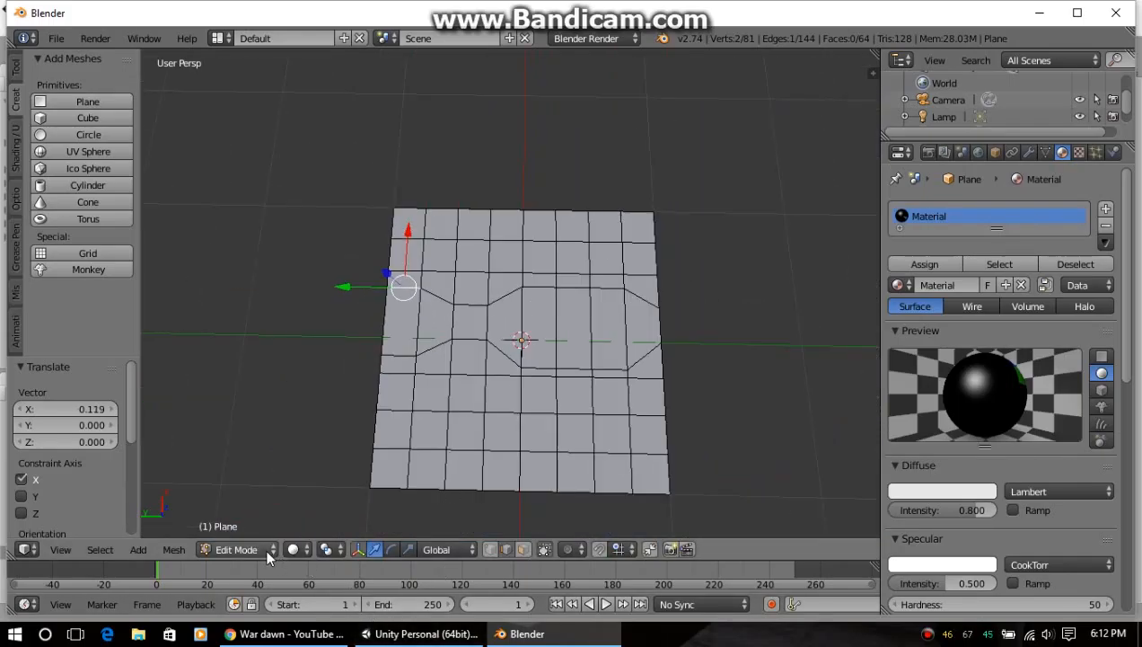
click(269, 549)
click(247, 437)
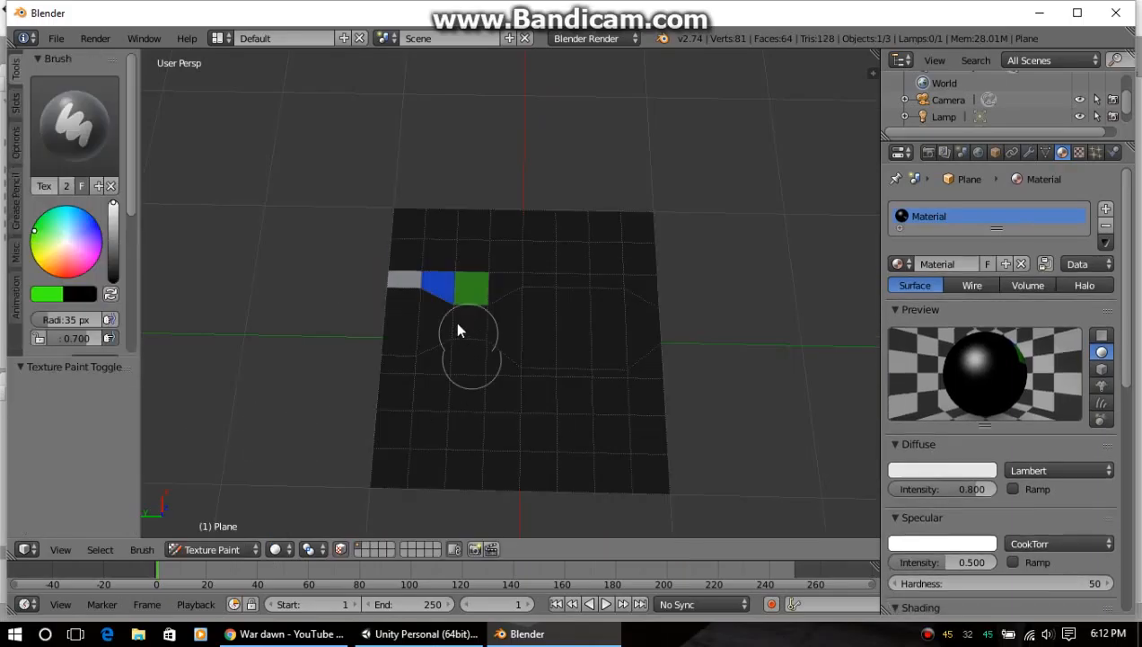
Select the whole reshaped row of faces below the coloured ones, set the brush colour to pink and paint the row completely.
scroll(458, 324, up, 3)
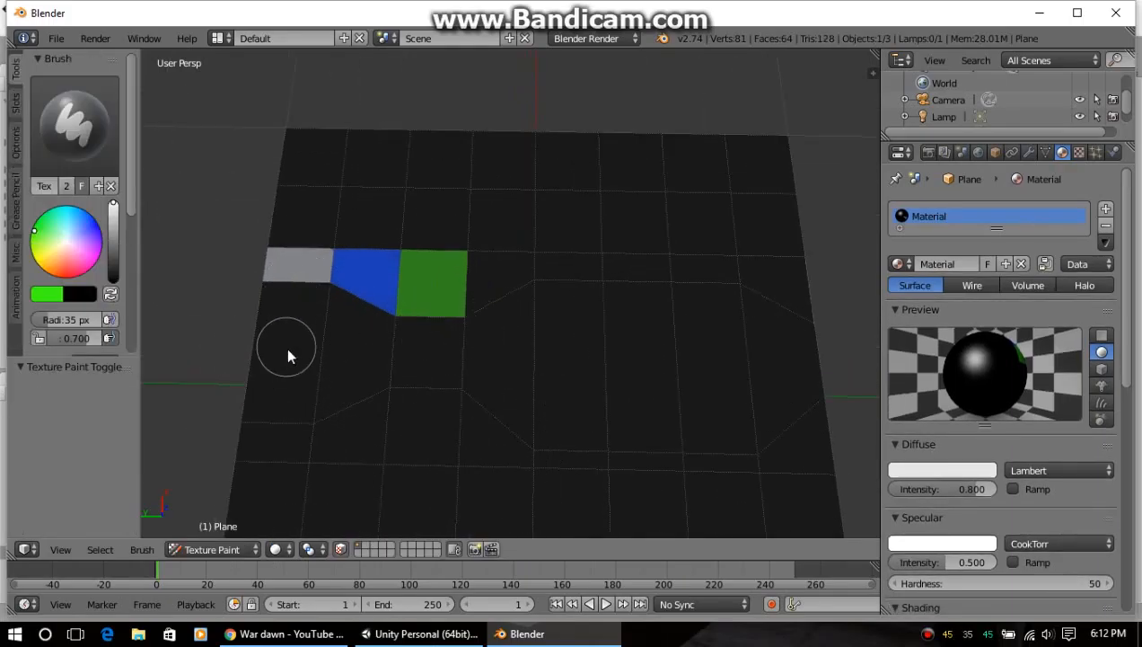
mouse_move(288, 357)
mouse_down()
mouse_move(370, 344)
mouse_move(441, 356)
mouse_move(747, 362)
mouse_move(753, 373)
mouse_up()
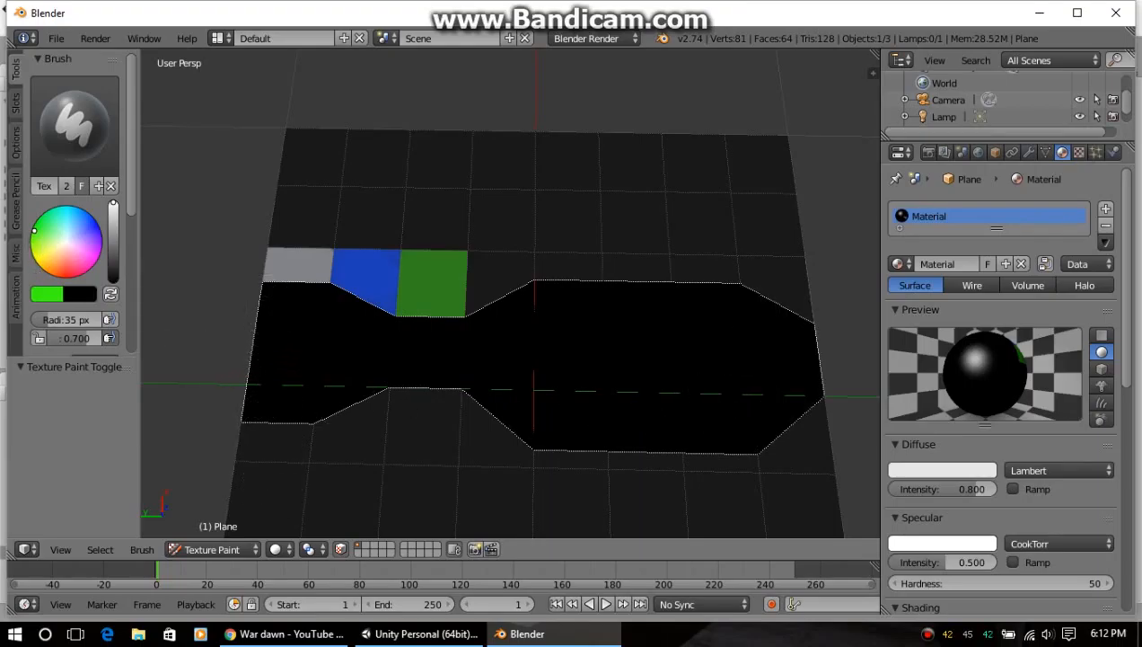
click(90, 268)
mouse_move(309, 356)
mouse_down()
mouse_move(293, 304)
mouse_move(251, 300)
mouse_move(334, 342)
mouse_move(460, 373)
mouse_move(449, 336)
mouse_move(709, 298)
mouse_move(847, 415)
mouse_move(752, 376)
mouse_move(630, 397)
mouse_move(637, 431)
mouse_move(754, 329)
mouse_move(833, 408)
mouse_move(662, 379)
mouse_move(386, 422)
mouse_move(215, 400)
mouse_move(350, 344)
mouse_move(258, 332)
mouse_move(377, 322)
mouse_move(601, 334)
mouse_move(599, 464)
mouse_move(604, 433)
mouse_move(753, 459)
mouse_move(596, 396)
mouse_move(237, 413)
mouse_move(390, 413)
mouse_move(248, 359)
mouse_move(416, 378)
mouse_up()
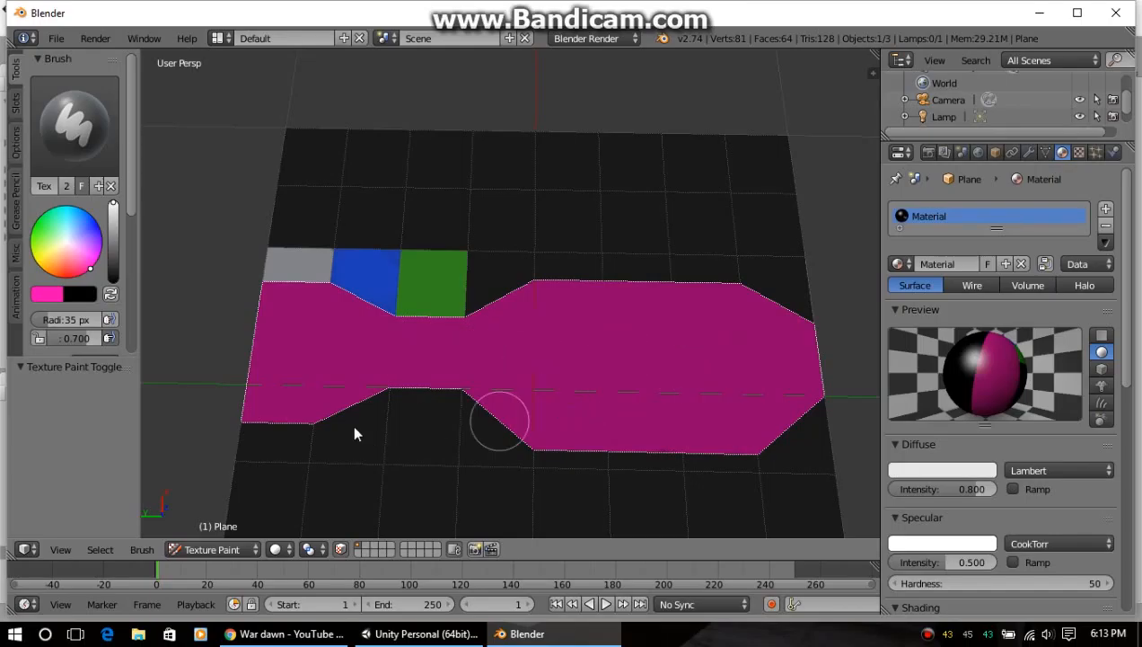
Assign the existing Diffuse Color image as the brush texture.
scroll(56, 272, down, 3)
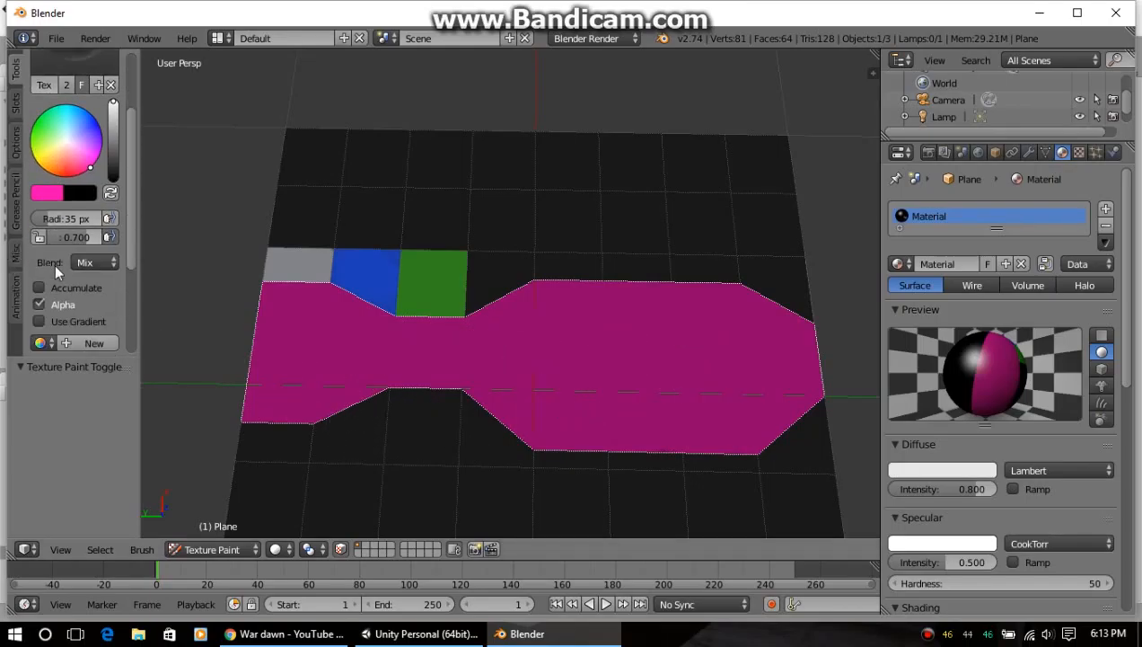
scroll(57, 276, down, 3)
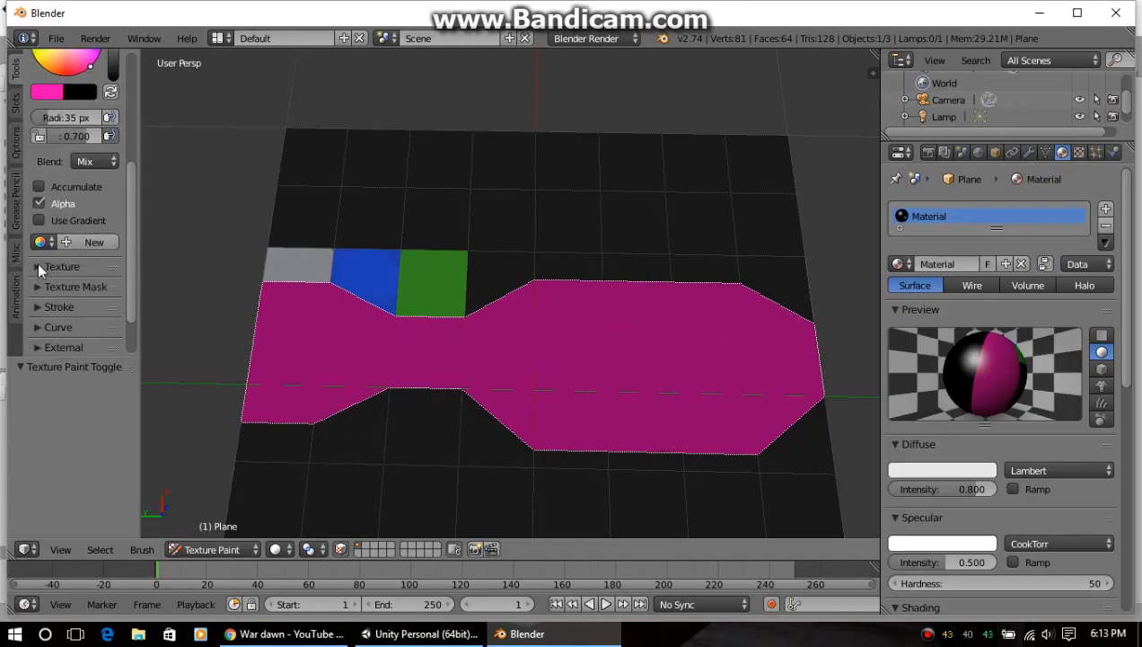
click(37, 266)
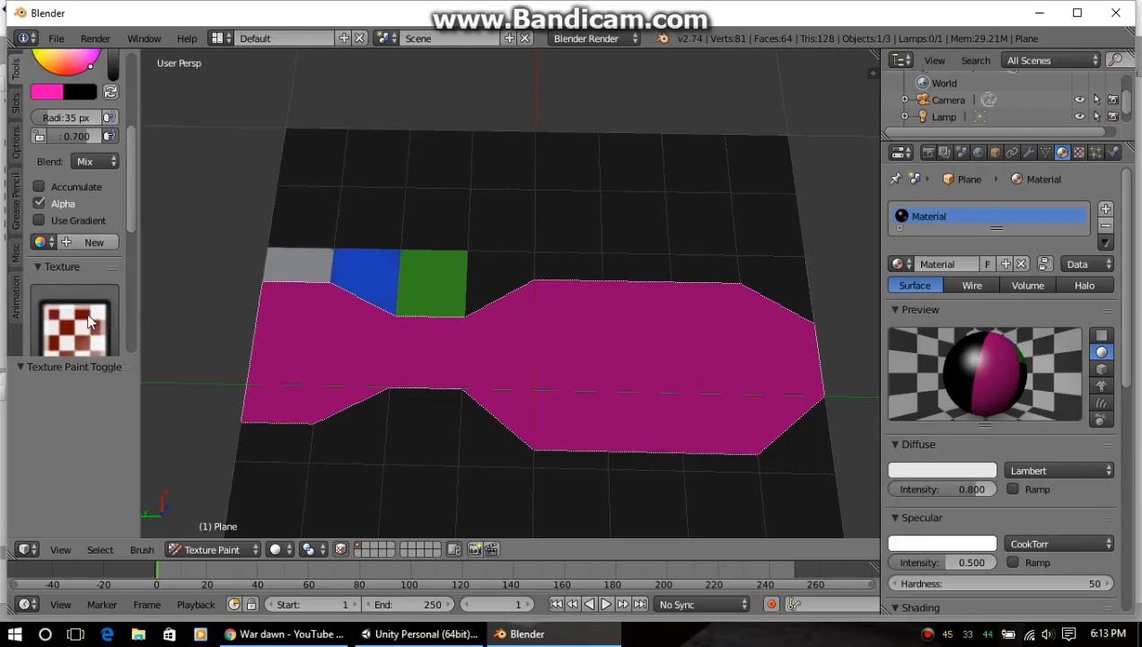
scroll(79, 260, down, 2)
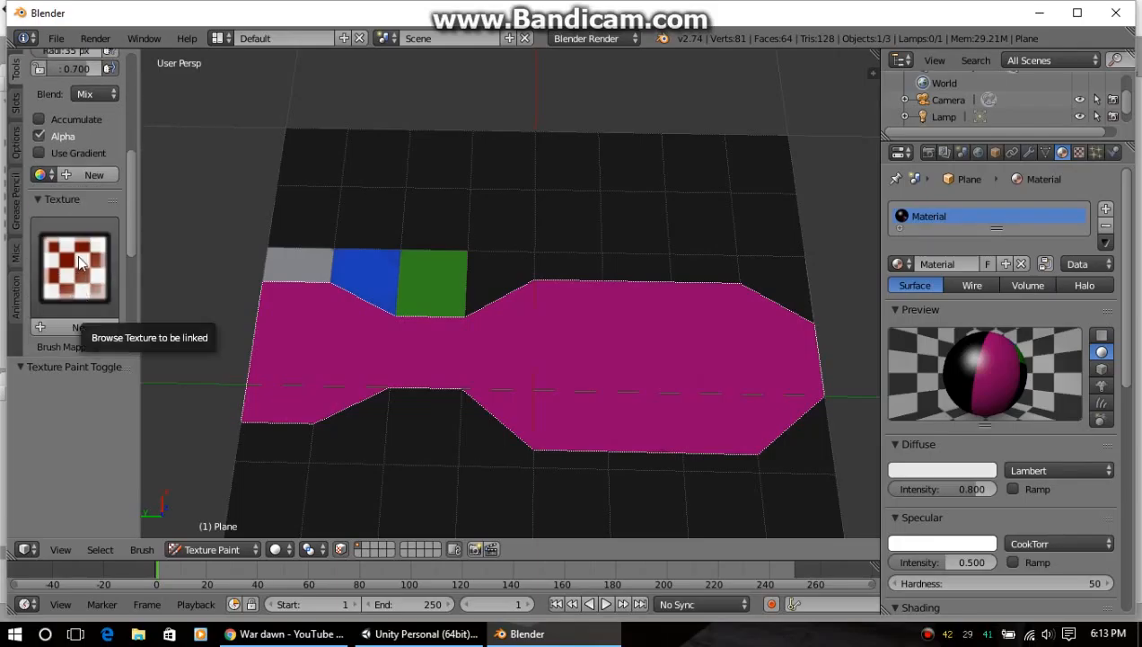
click(78, 261)
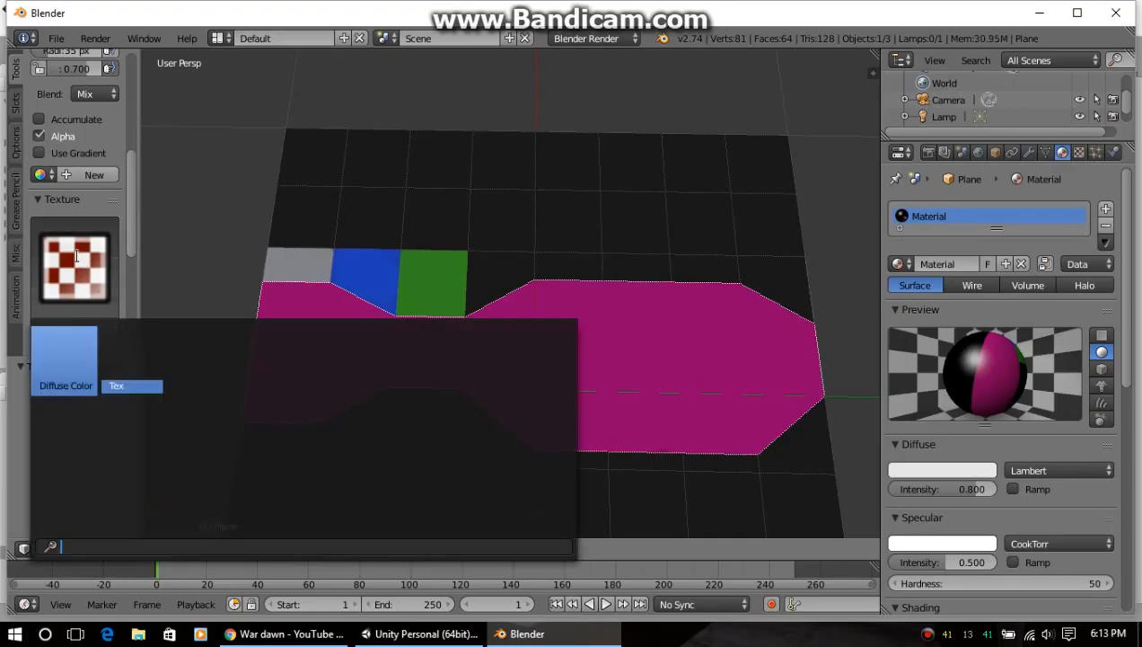
click(76, 345)
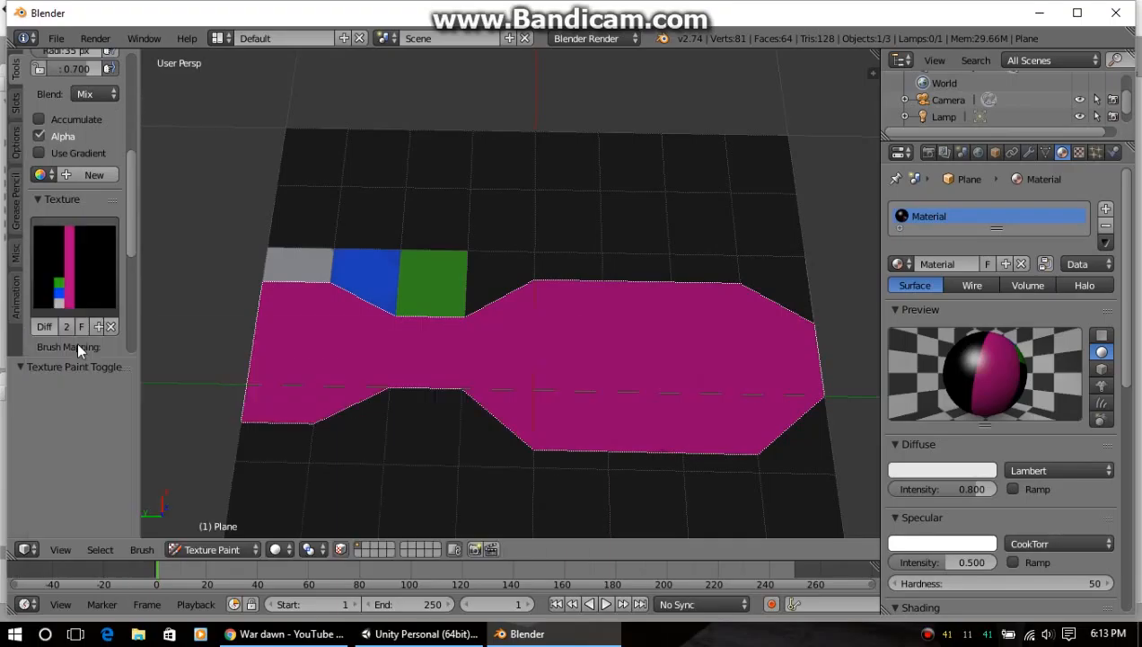
Select the pink row's end face farthest from the white face and paint it with the textured brush, undoing and redoing the last strokes.
right_click(762, 316)
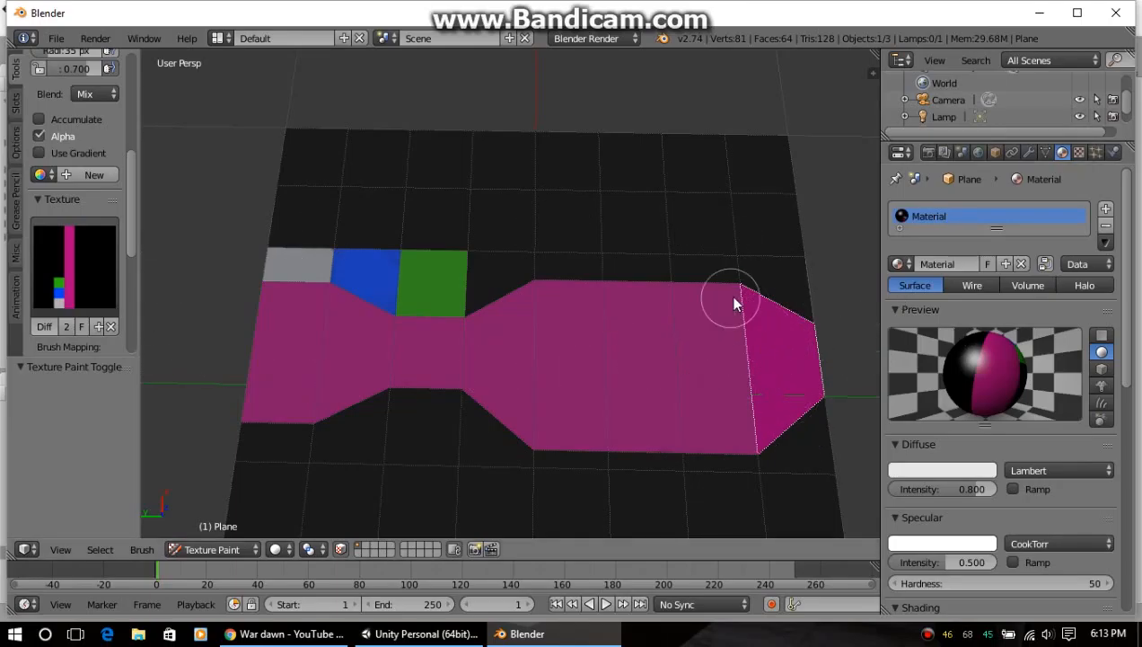
mouse_move(752, 285)
mouse_down()
mouse_move(773, 449)
mouse_move(790, 338)
mouse_move(784, 326)
mouse_move(802, 374)
mouse_move(776, 443)
mouse_move(730, 331)
mouse_move(751, 358)
mouse_move(781, 335)
mouse_move(818, 363)
mouse_move(810, 335)
mouse_move(764, 309)
mouse_move(757, 440)
mouse_move(791, 365)
mouse_move(783, 389)
mouse_up()
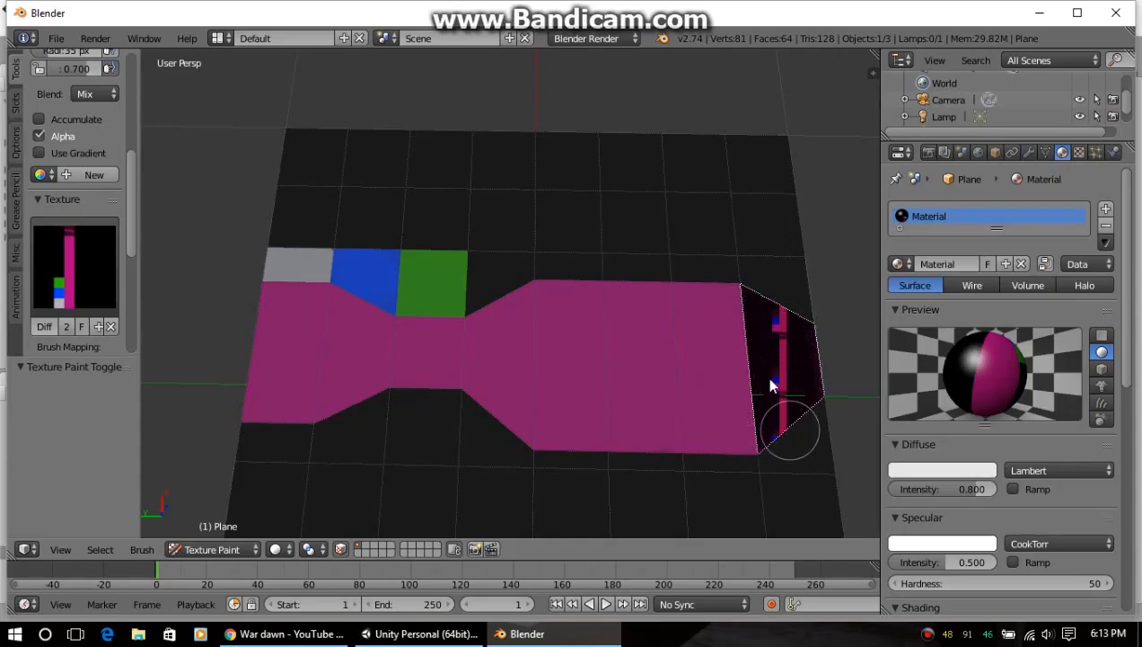
mouse_move(770, 368)
mouse_down()
mouse_move(788, 431)
mouse_move(757, 388)
mouse_move(802, 420)
mouse_up()
key(ctrl+z)
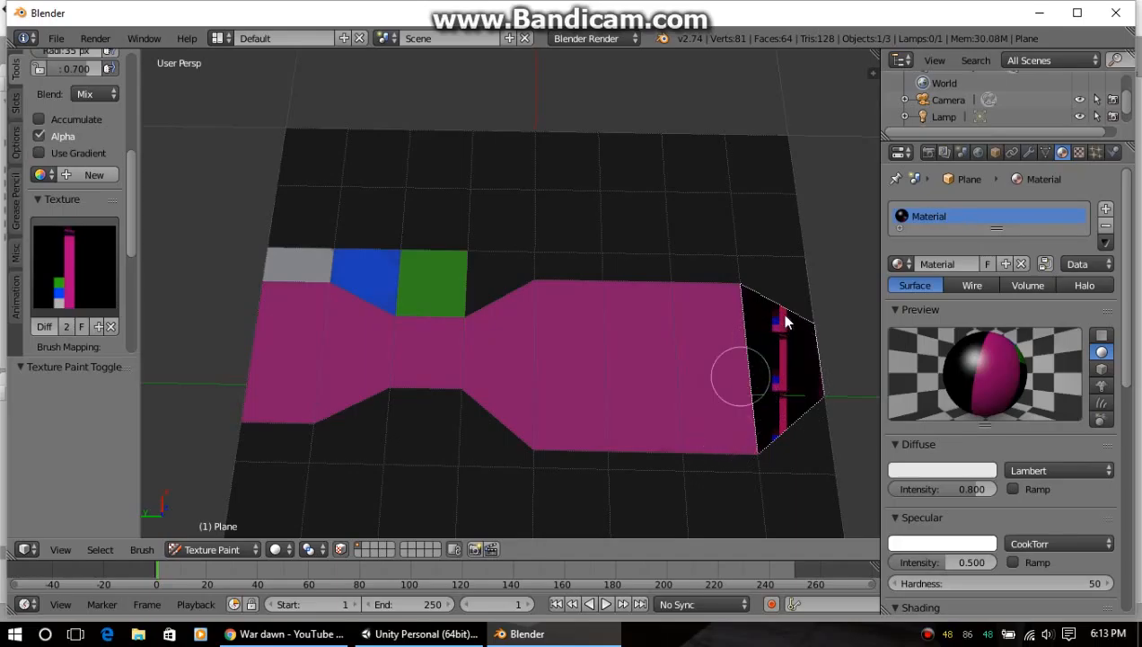
key(ctrl+z)
key(ctrl+shift+z)
key(ctrl+shift+z)
Paint further strokes with the Diffuse Color texture across the selected end face.
mouse_move(799, 388)
shift+middle_down()
mouse_move(683, 403)
mouse_move(655, 366)
shift+middle_up()
scroll(654, 365, up, 2)
shift+middle_drag(746, 384, 672, 345)
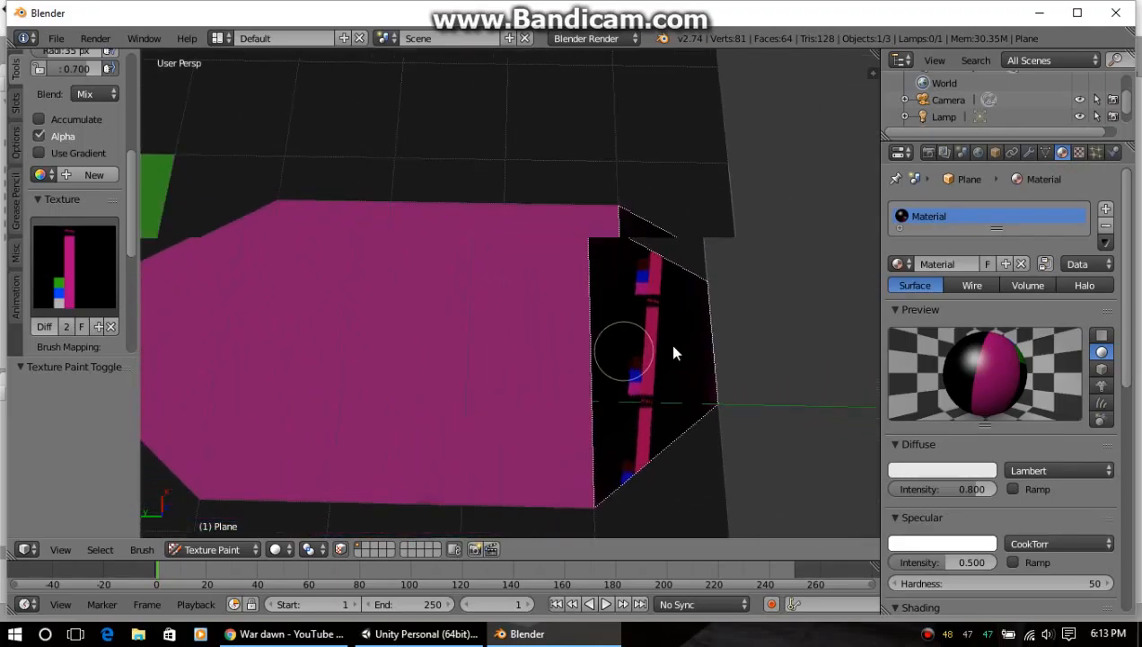
scroll(683, 355, up, 2)
shift+middle_drag(790, 334, 638, 358)
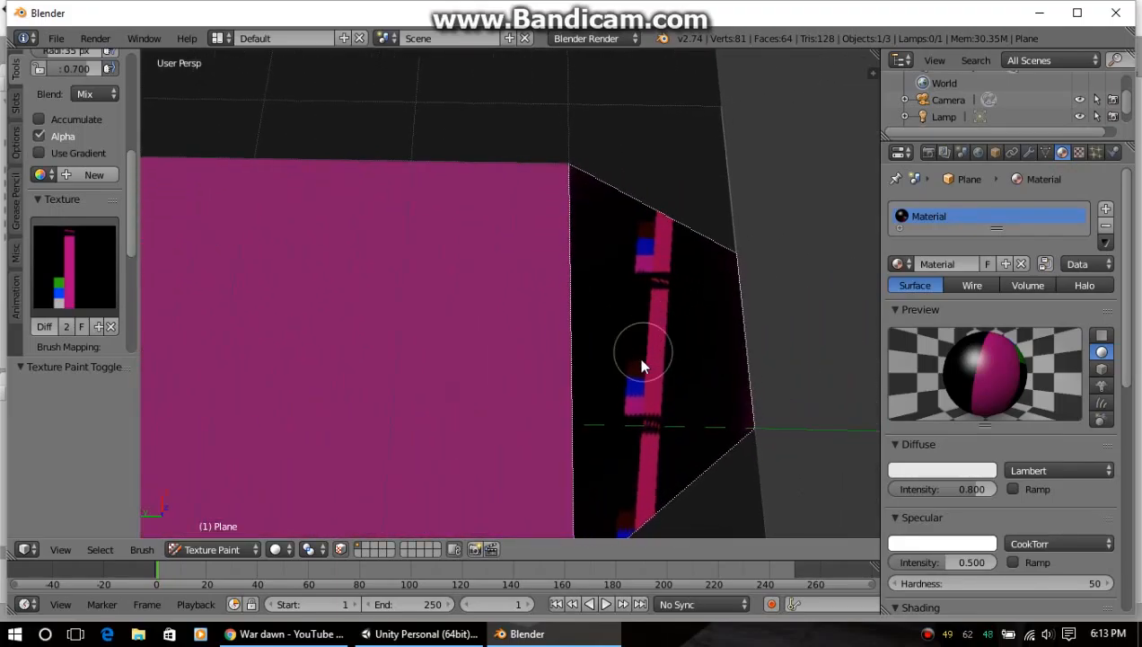
mouse_move(653, 357)
mouse_down()
mouse_move(633, 511)
mouse_move(637, 433)
mouse_move(622, 409)
mouse_move(650, 247)
mouse_move(605, 204)
mouse_move(544, 219)
mouse_up()
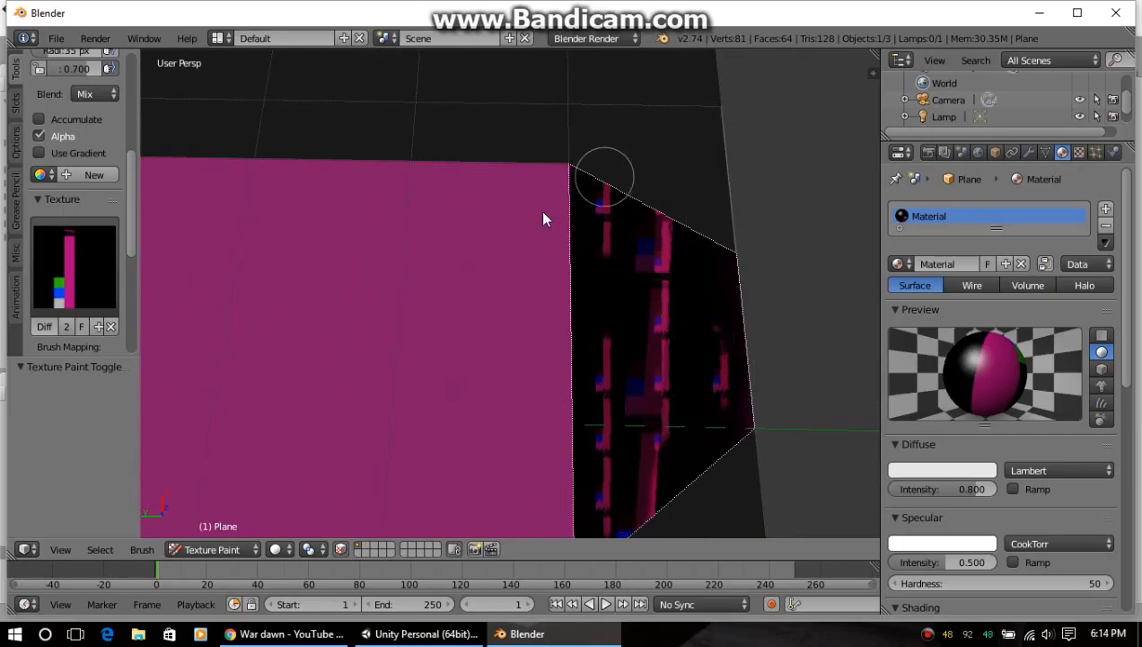
mouse_move(605, 370)
mouse_down()
mouse_move(714, 420)
mouse_move(683, 436)
mouse_move(676, 479)
mouse_move(729, 415)
mouse_up()
Take the painted plane out of Texture Paint, through Edit Mode, into Object Mode.
scroll(751, 401, down, 3)
middle_drag(370, 331, 604, 247)
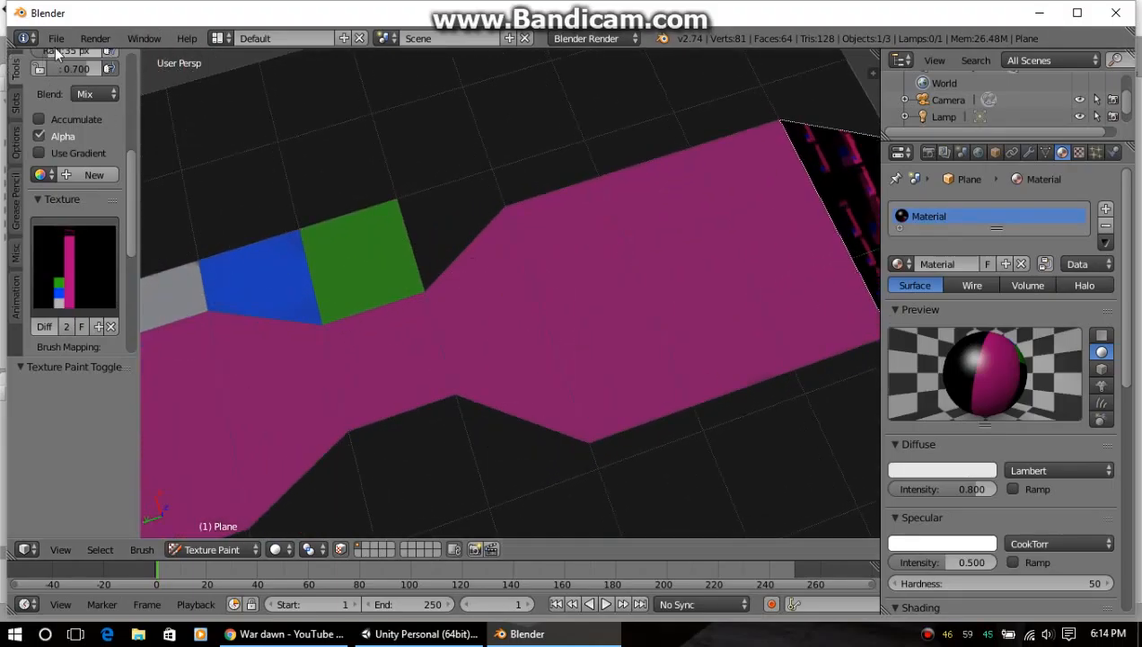
mouse_move(696, 234)
middle_down()
mouse_move(614, 278)
mouse_move(675, 253)
mouse_move(655, 242)
mouse_move(383, 283)
mouse_move(547, 229)
middle_up()
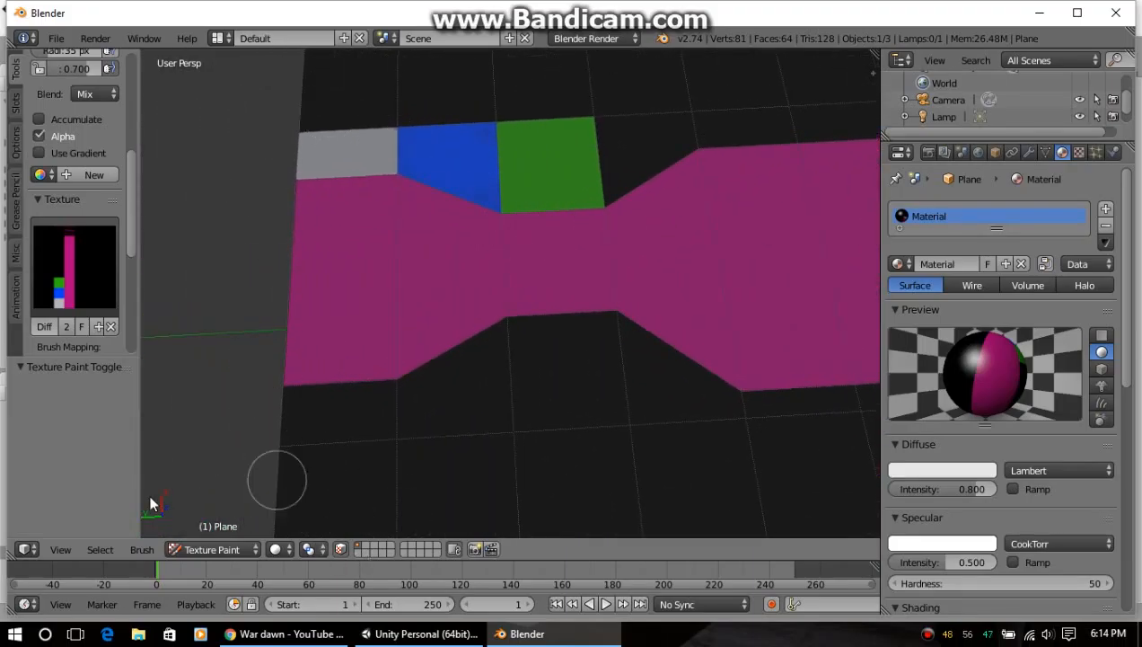
click(218, 544)
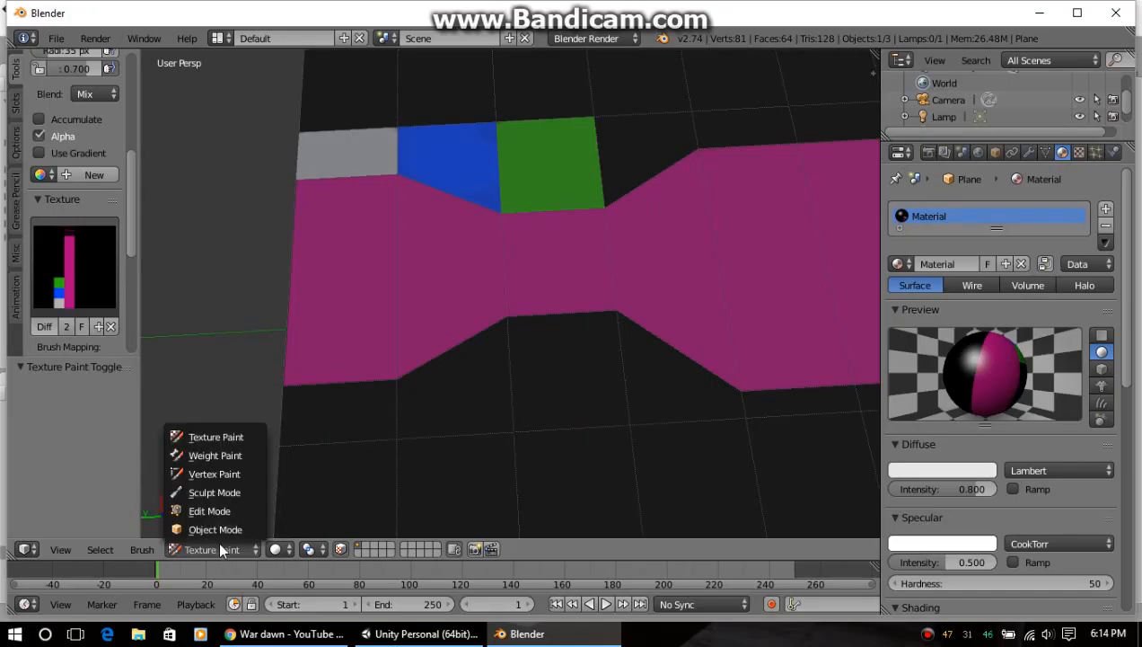
click(224, 510)
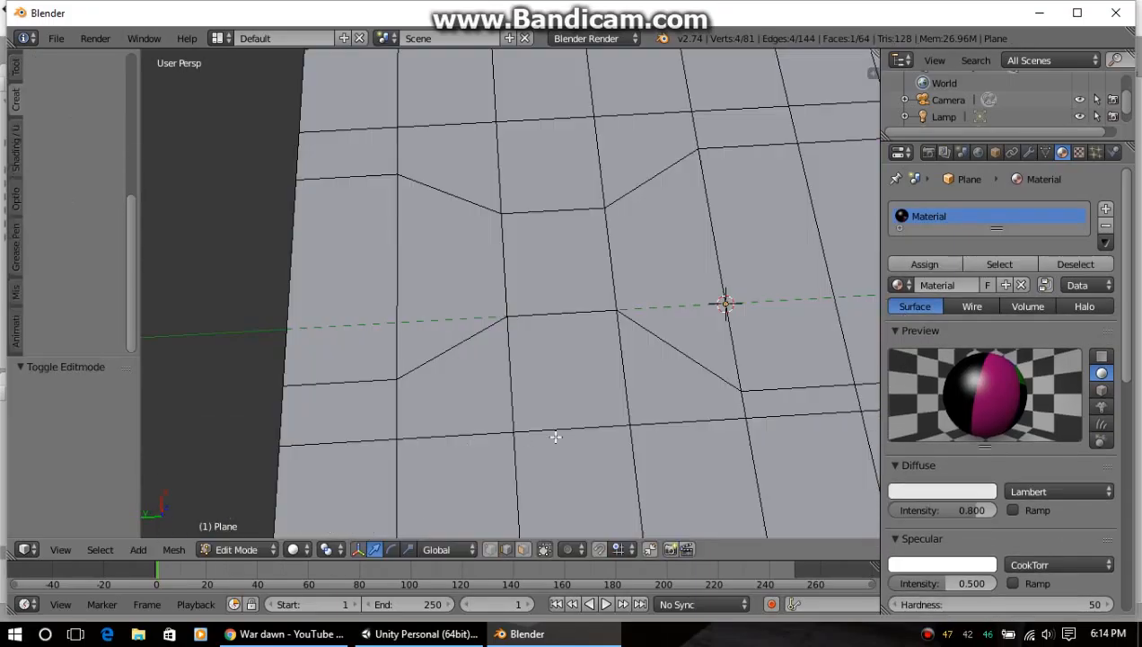
middle_drag(556, 437, 675, 374)
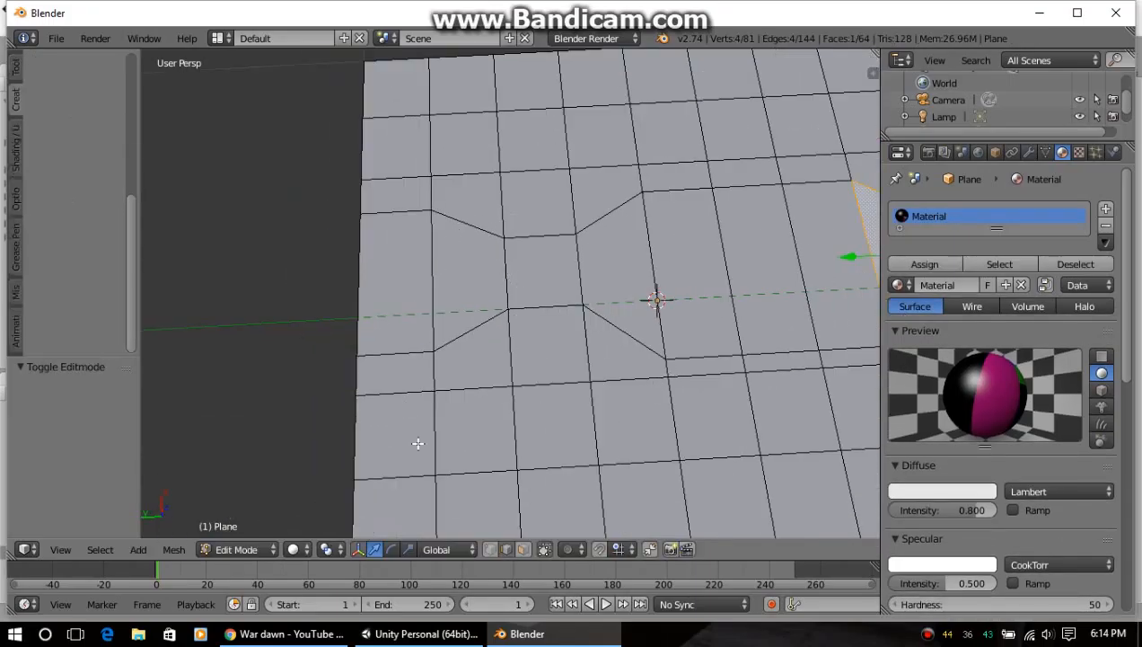
click(255, 545)
click(255, 530)
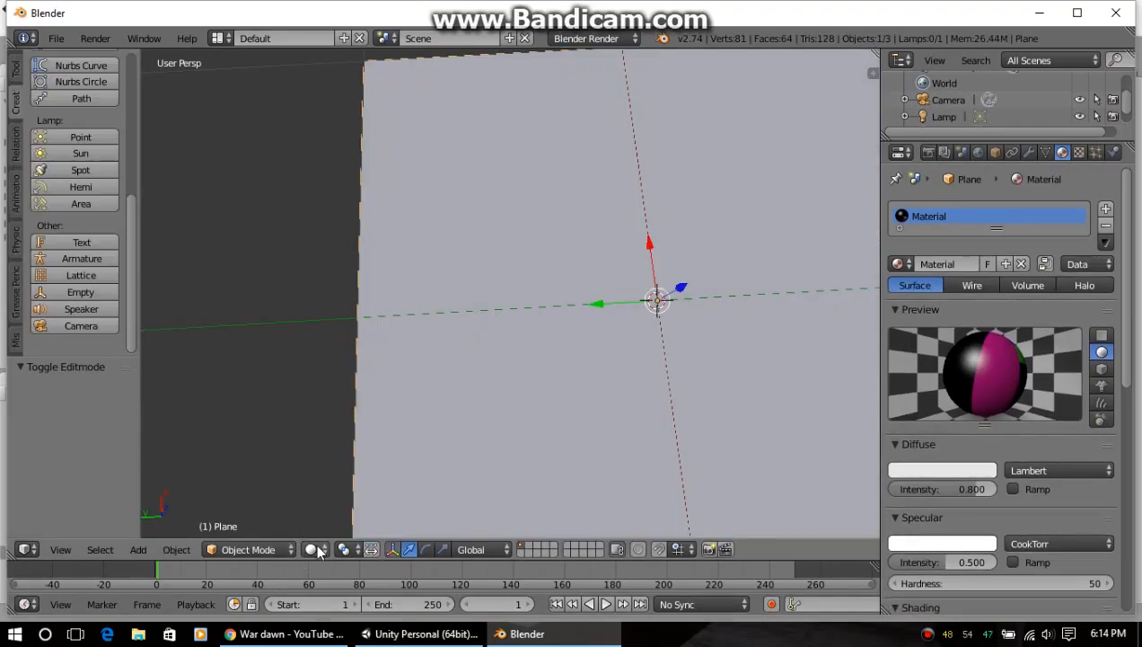
Switch the viewport shading to Material and examine the painted faces across the whole plane.
click(311, 548)
click(380, 456)
mouse_move(381, 457)
middle_down()
mouse_move(702, 364)
mouse_move(535, 466)
mouse_move(564, 422)
middle_up()
scroll(330, 384, up, 2)
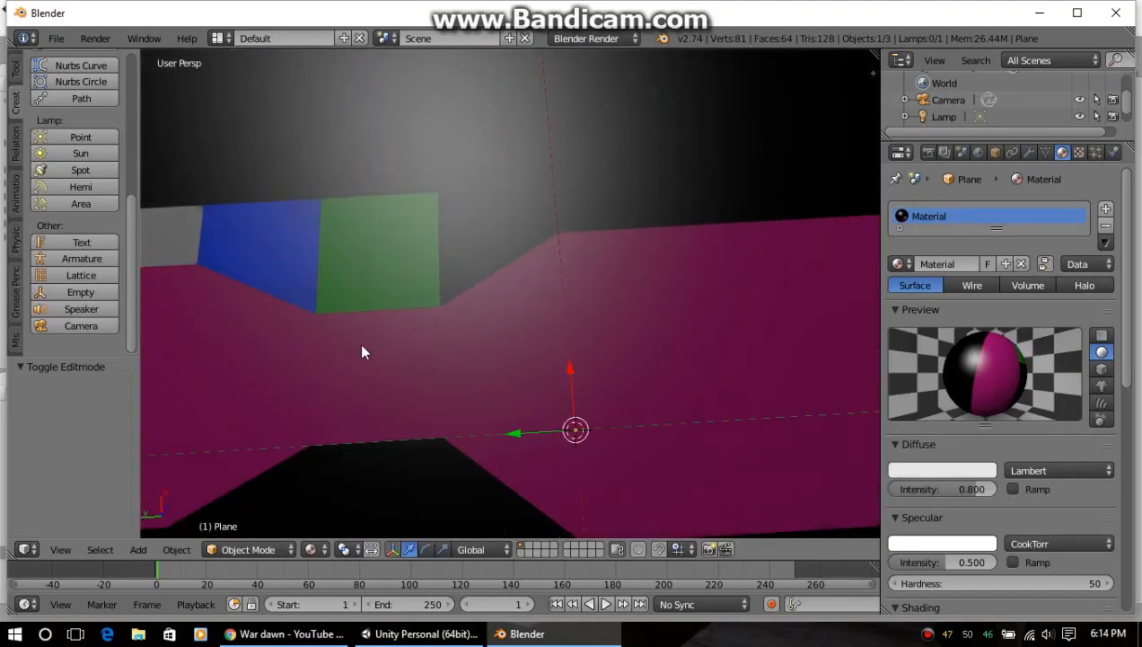
shift+middle_drag(396, 391, 273, 383)
scroll(970, 364, down, 2)
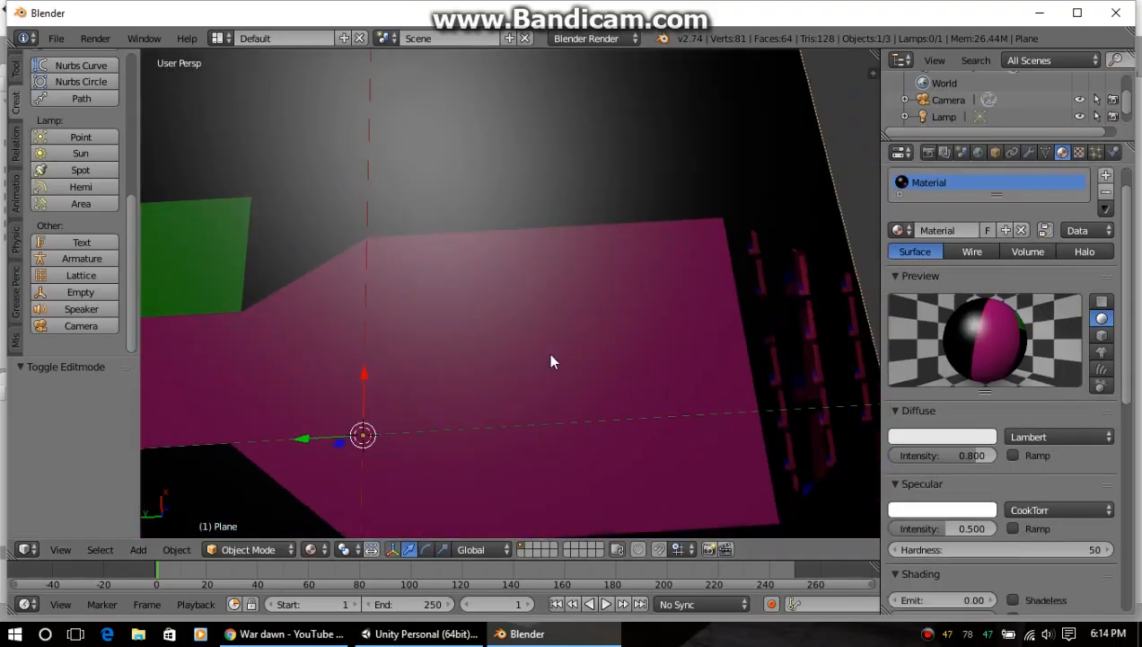
scroll(553, 359, down, 4)
middle_drag(503, 391, 355, 362)
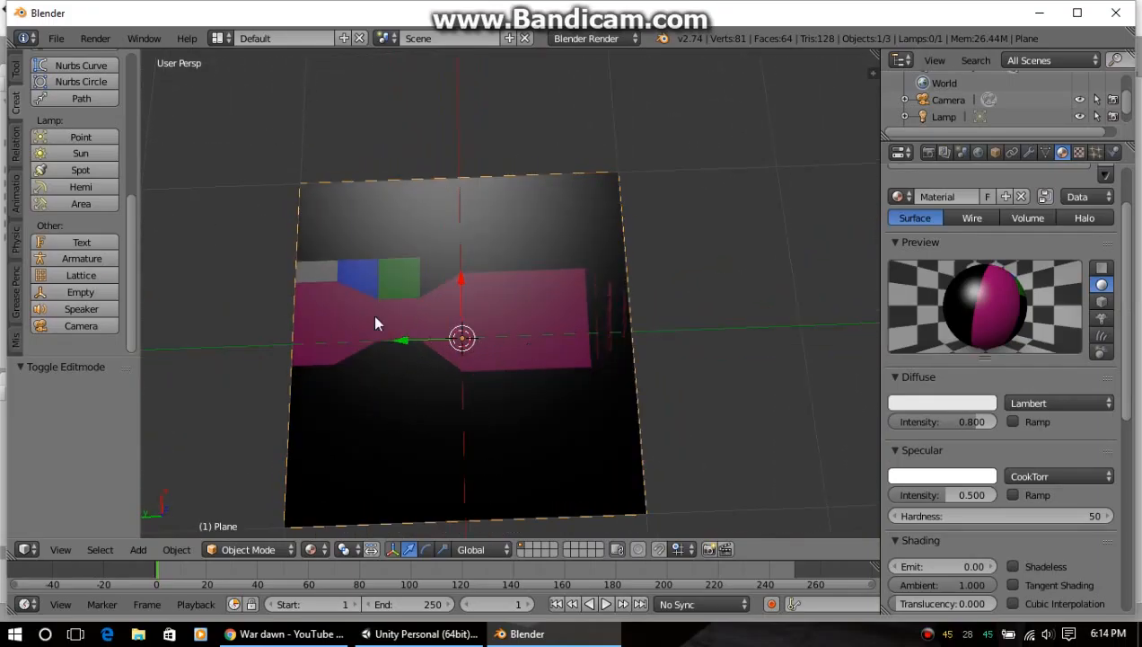
Set the render bake mode to Textures and bake the plane's texture.
click(56, 37)
click(928, 153)
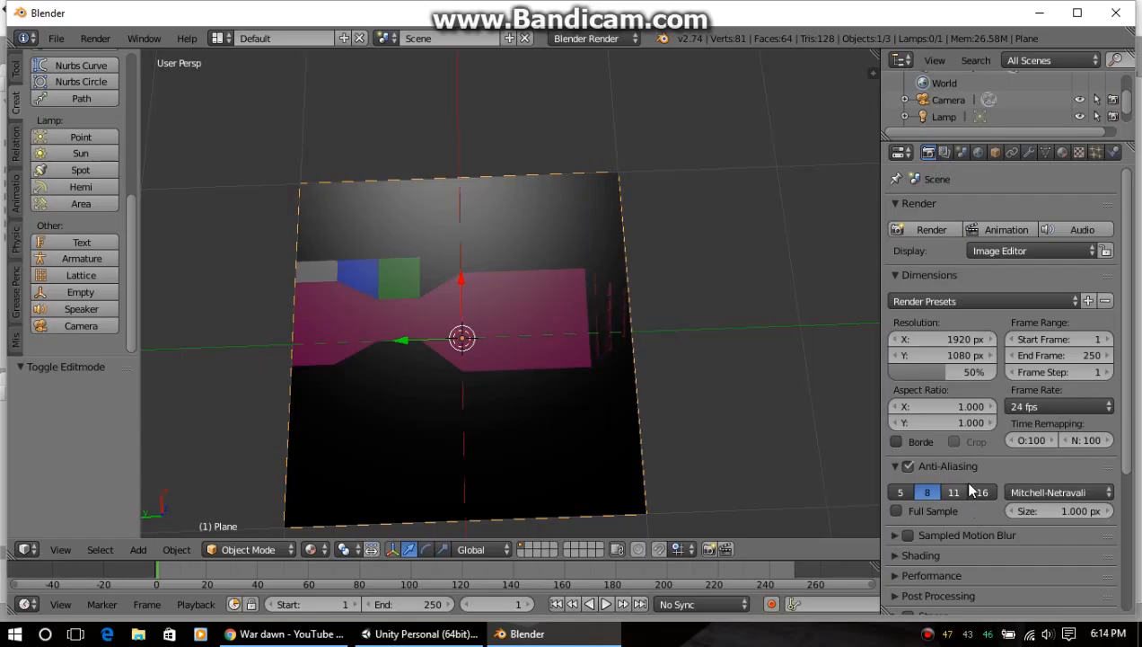
scroll(952, 449, down, 5)
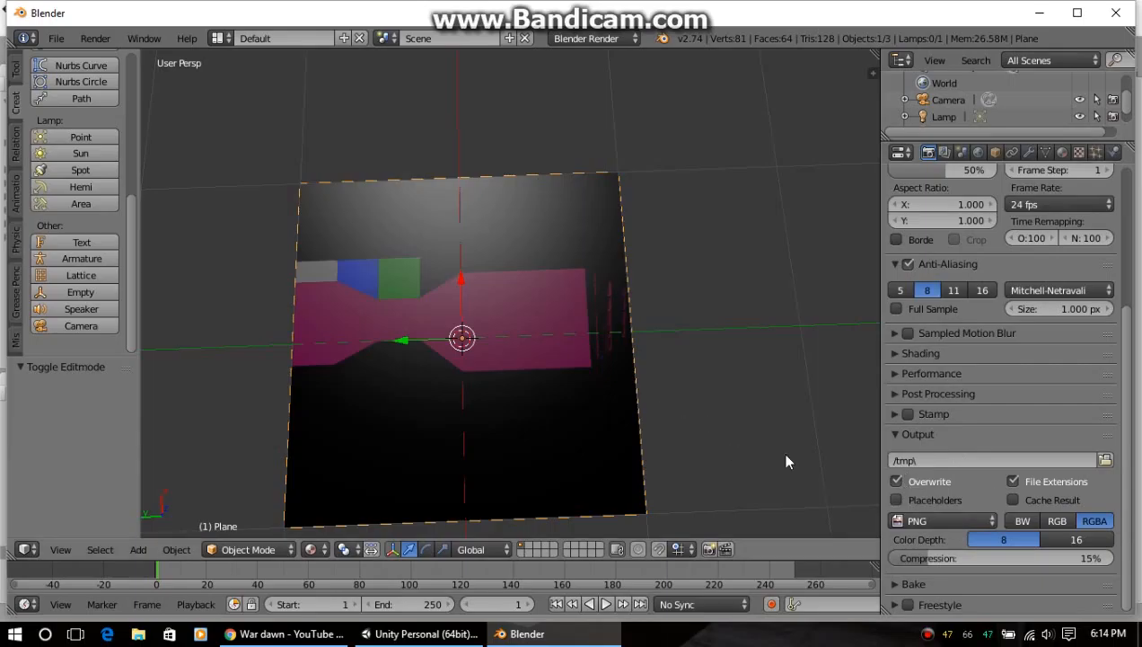
click(894, 584)
scroll(944, 478, down, 4)
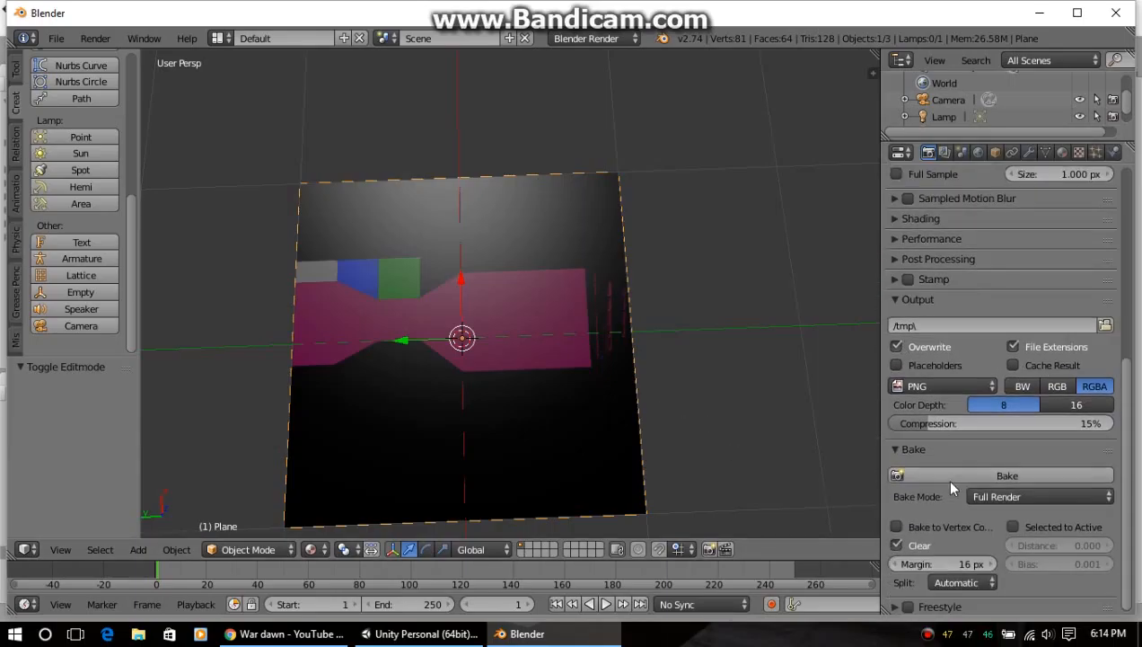
click(1015, 499)
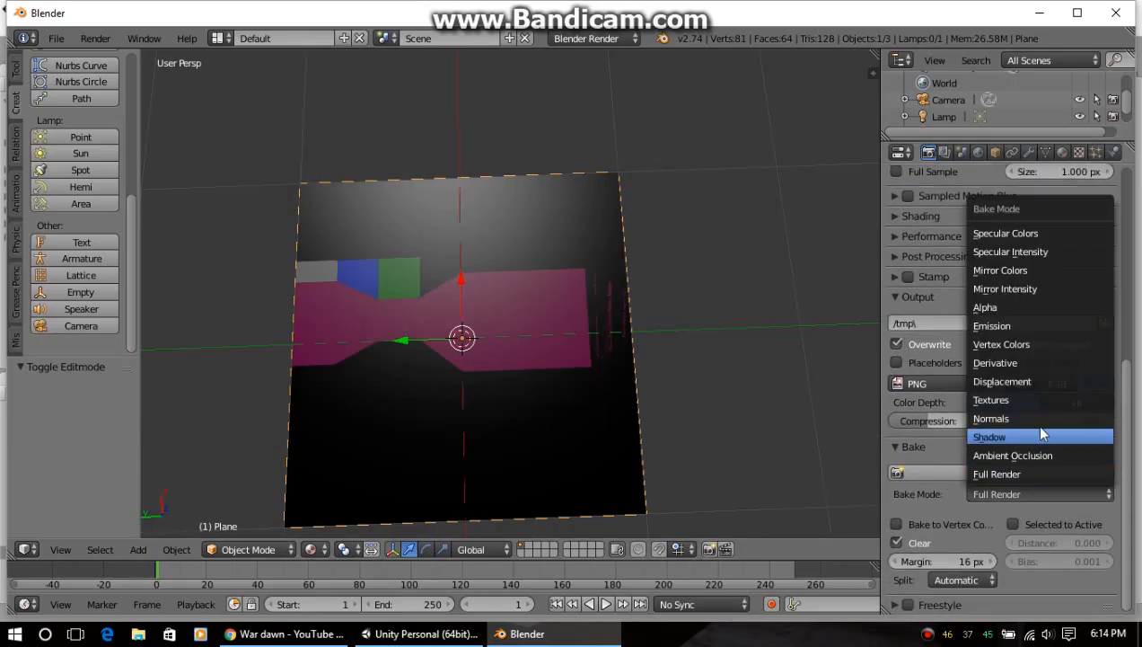
click(1045, 398)
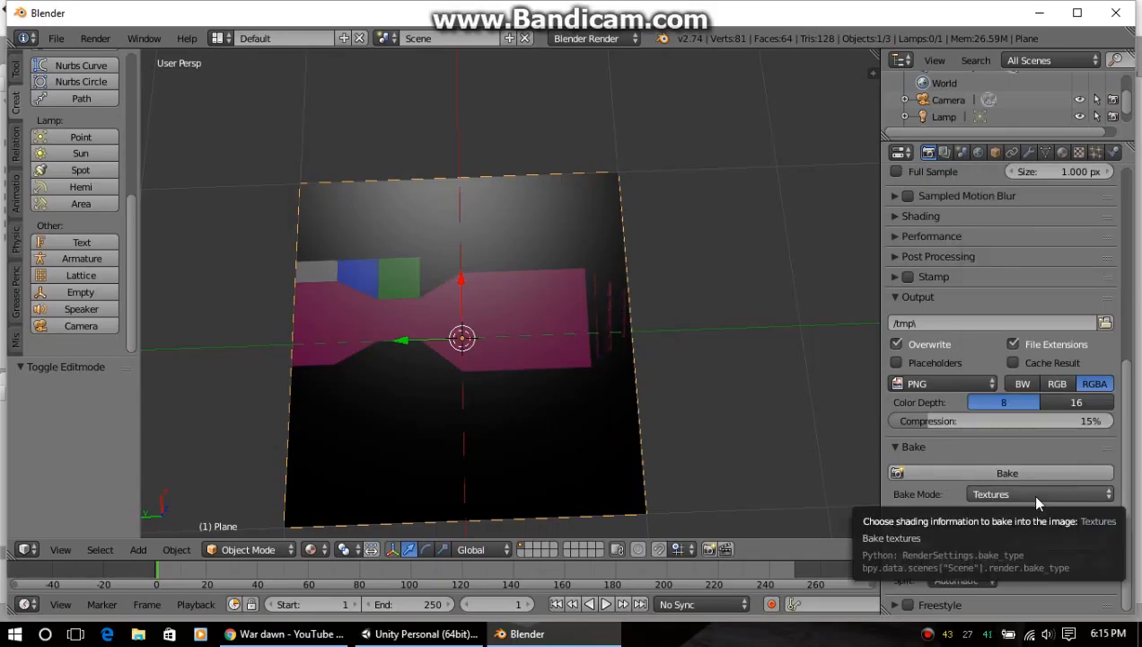
click(1011, 473)
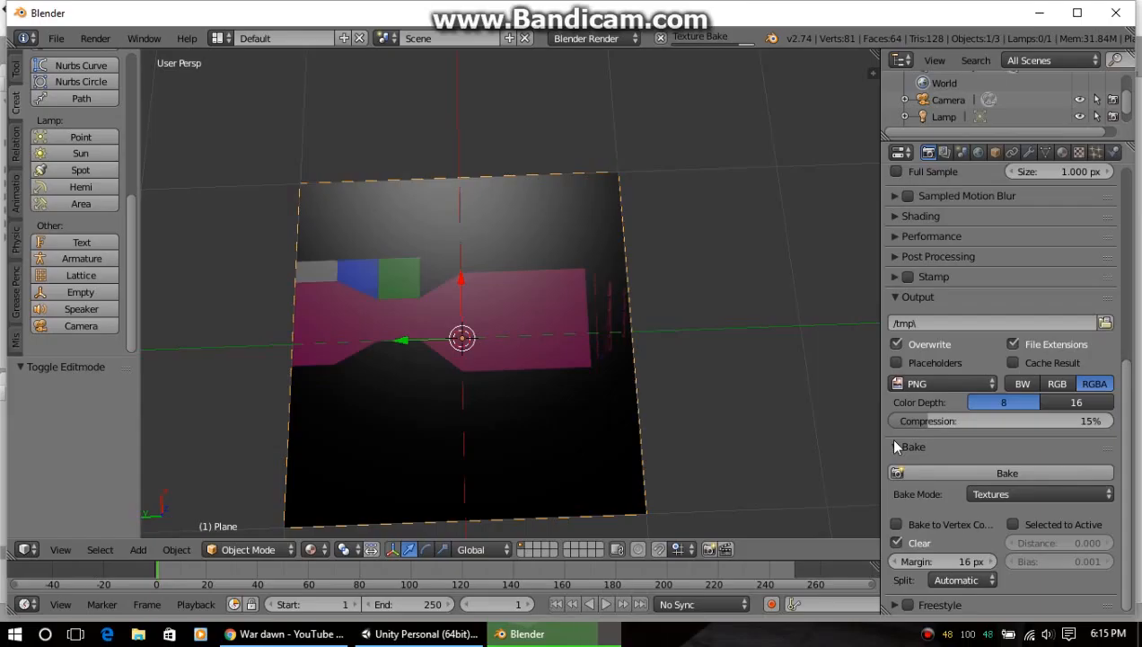
Show the baked image in the UV/Image Editor and save it to the Desktop as gg.png.
click(26, 548)
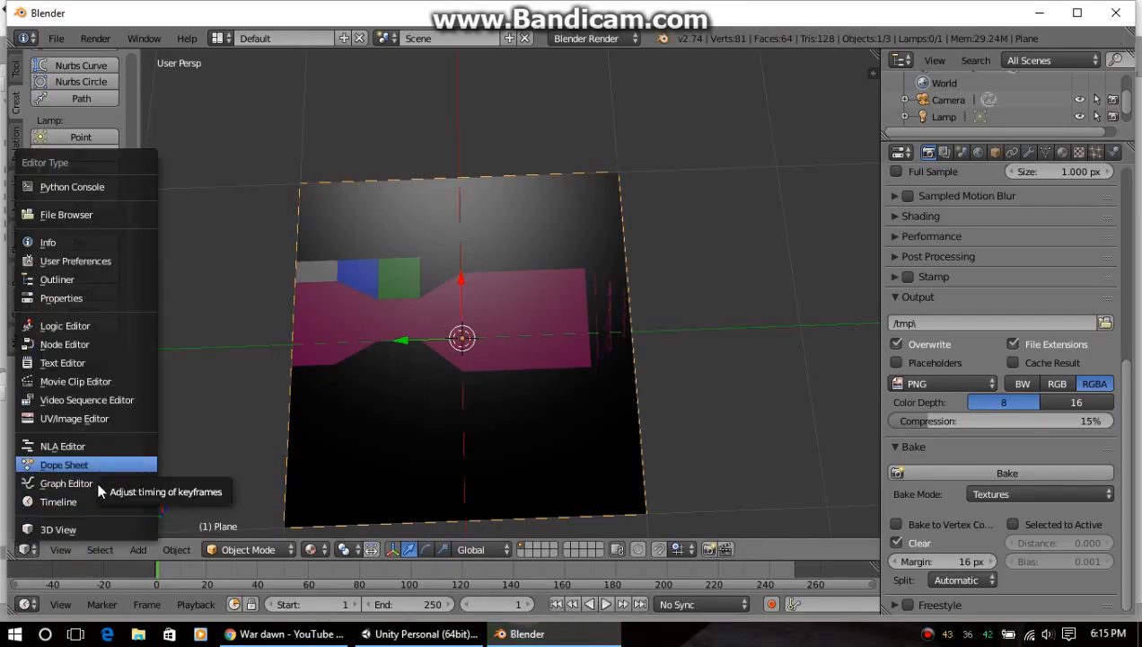
click(106, 418)
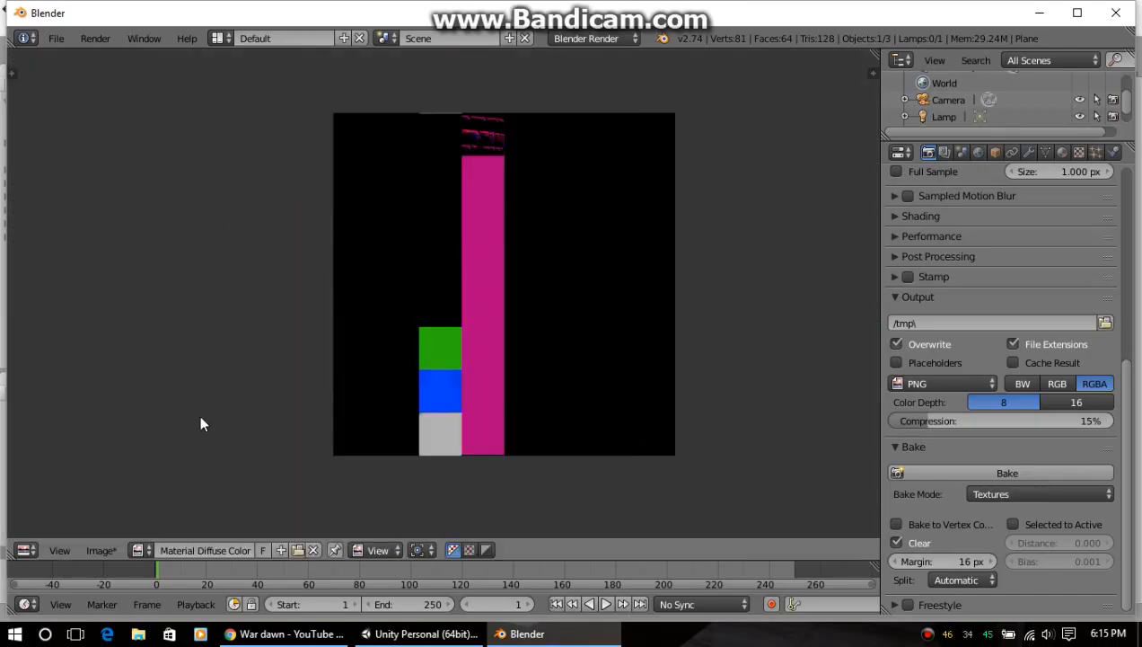
click(104, 548)
click(102, 549)
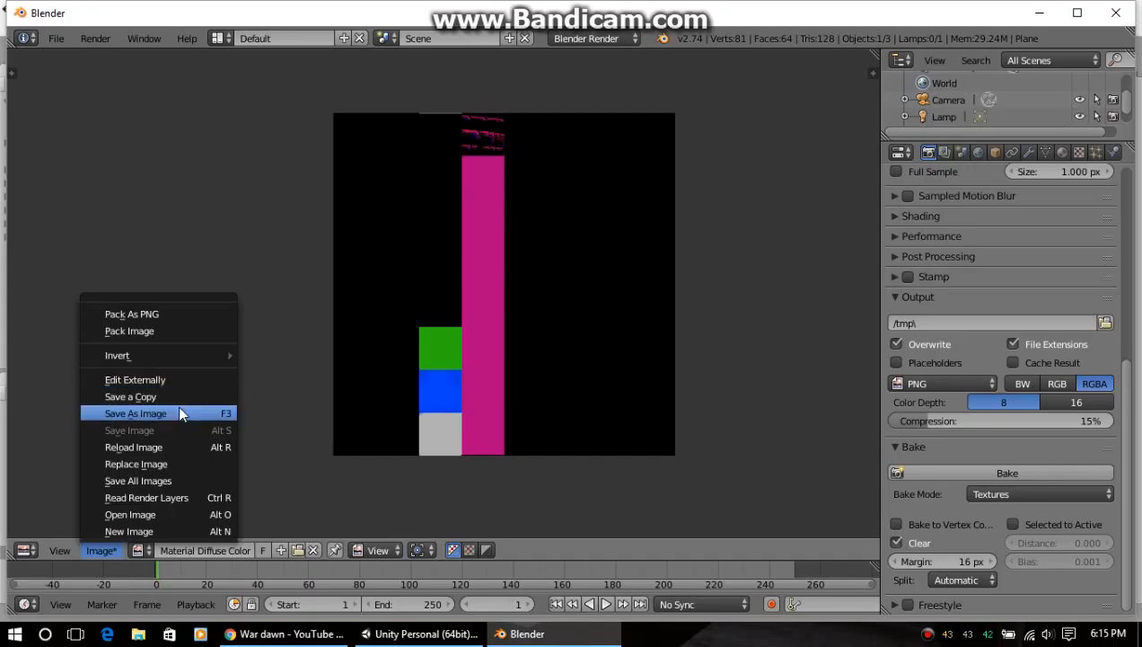
click(178, 413)
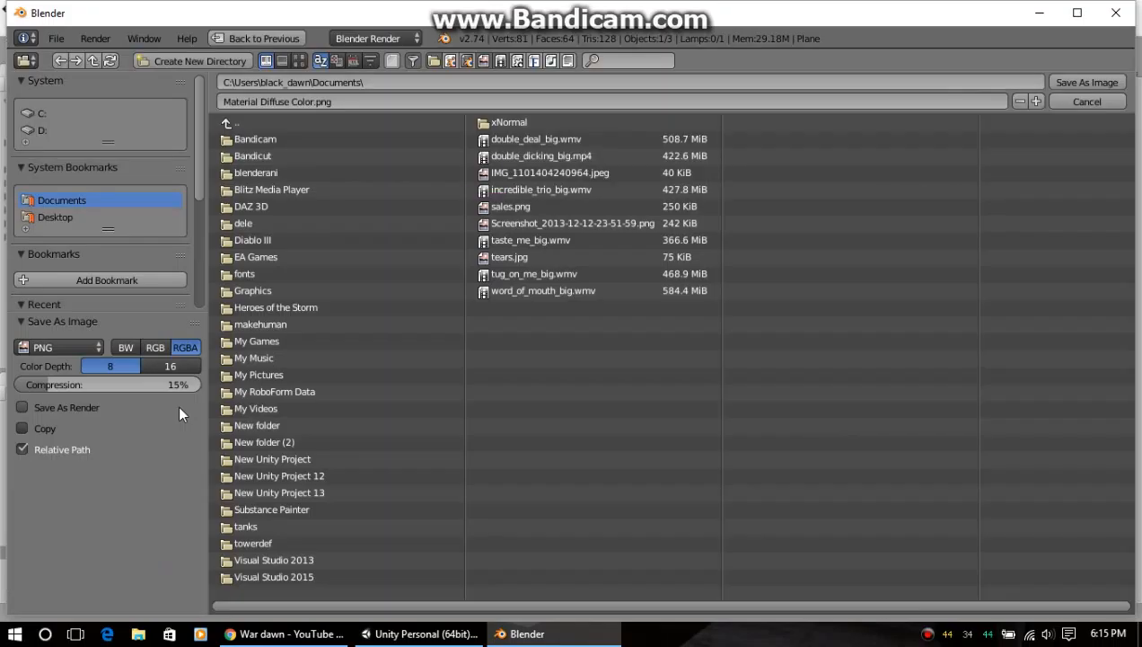
click(66, 215)
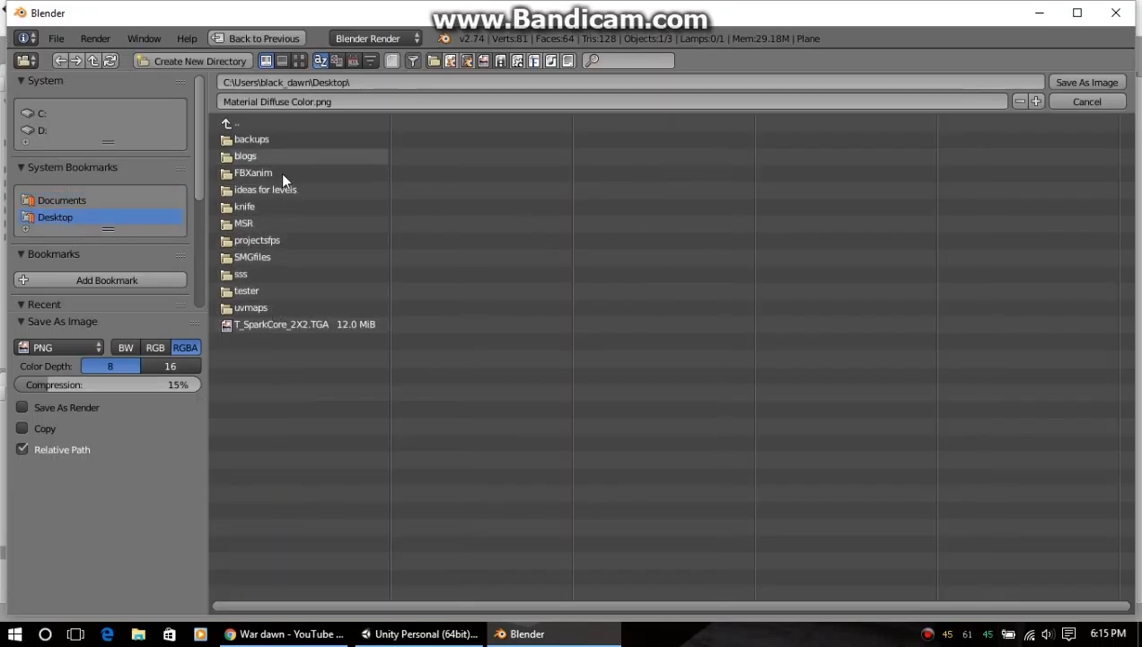
click(377, 97)
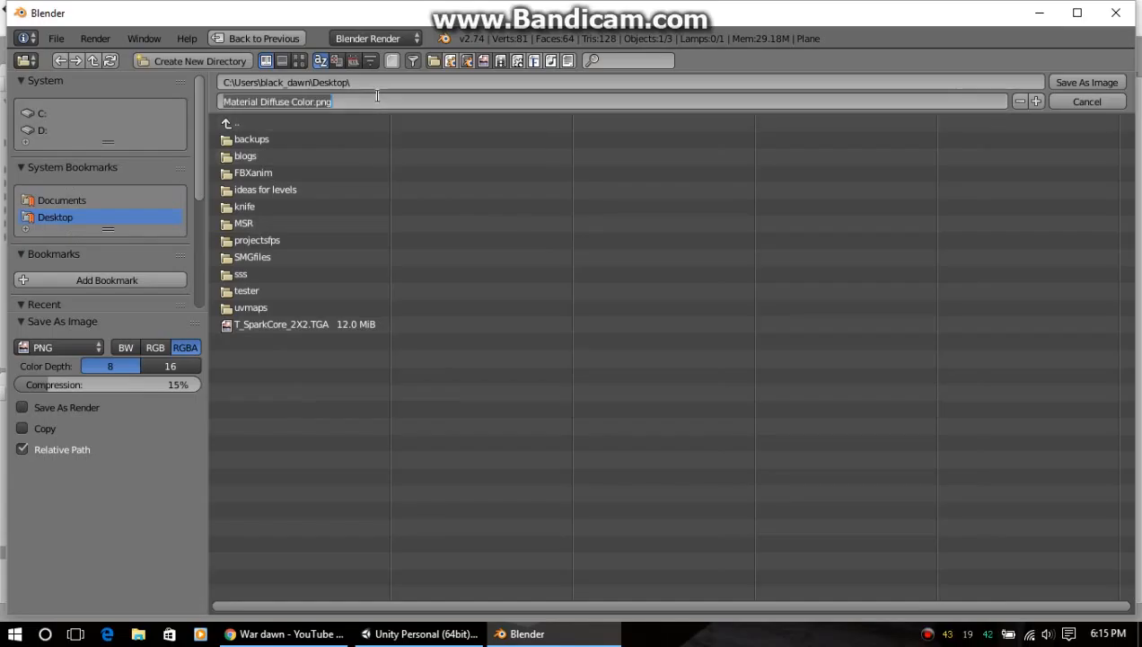
text(gg)
key(Return)
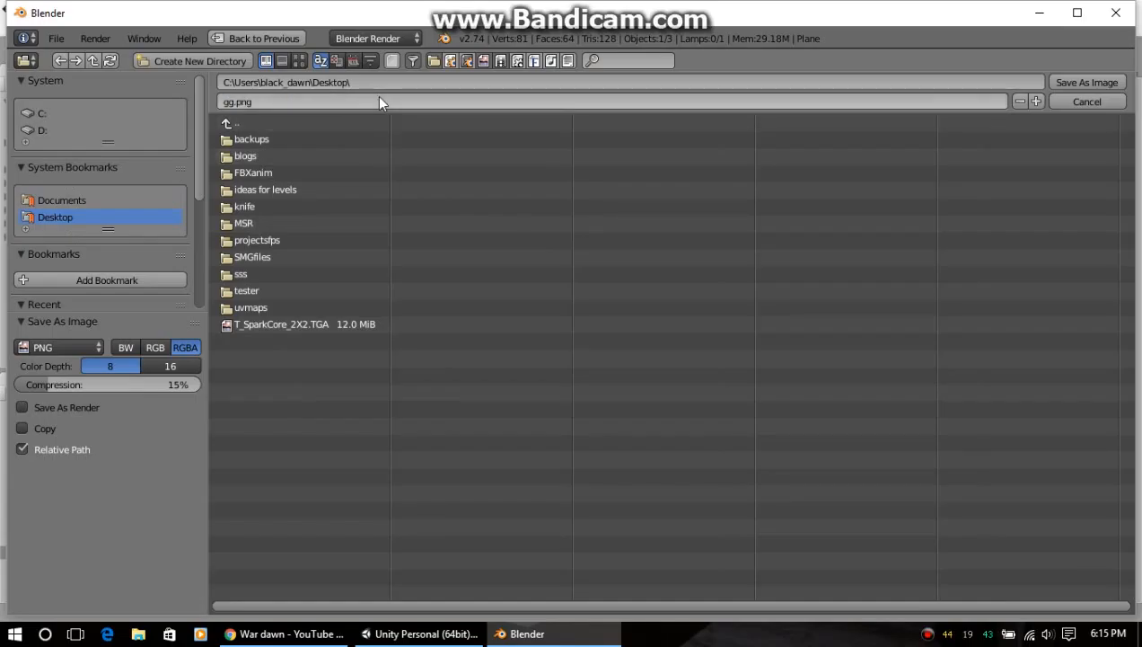
click(1084, 83)
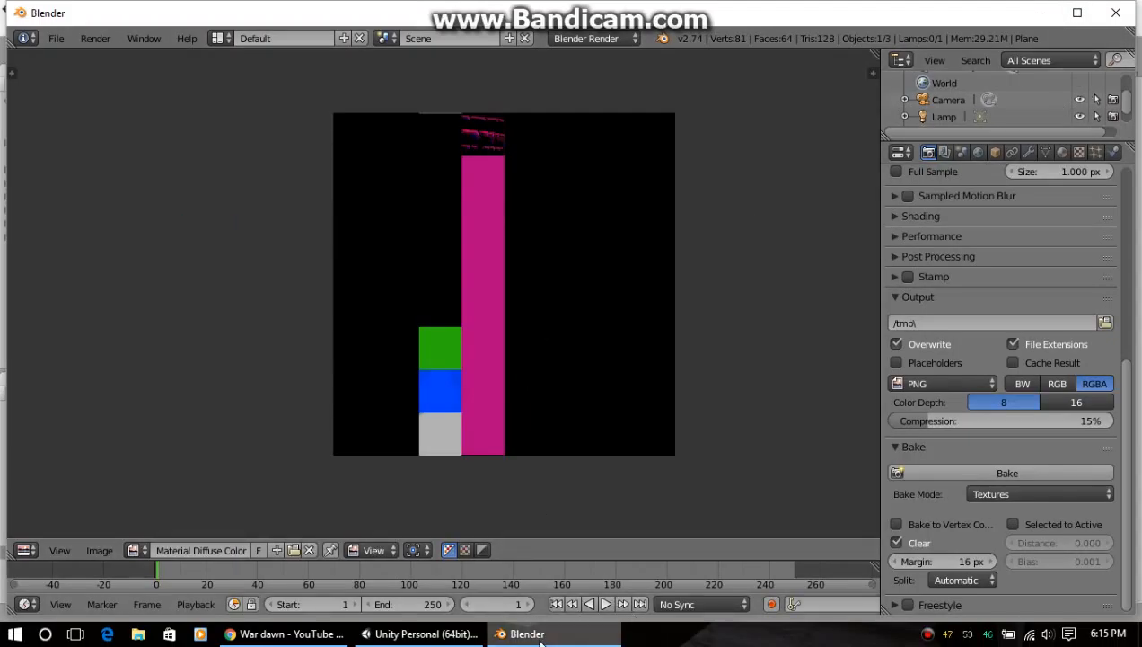
Quit Blender, check the desktop for the saved gg image, and switch to Unity.
click(1119, 11)
click(589, 388)
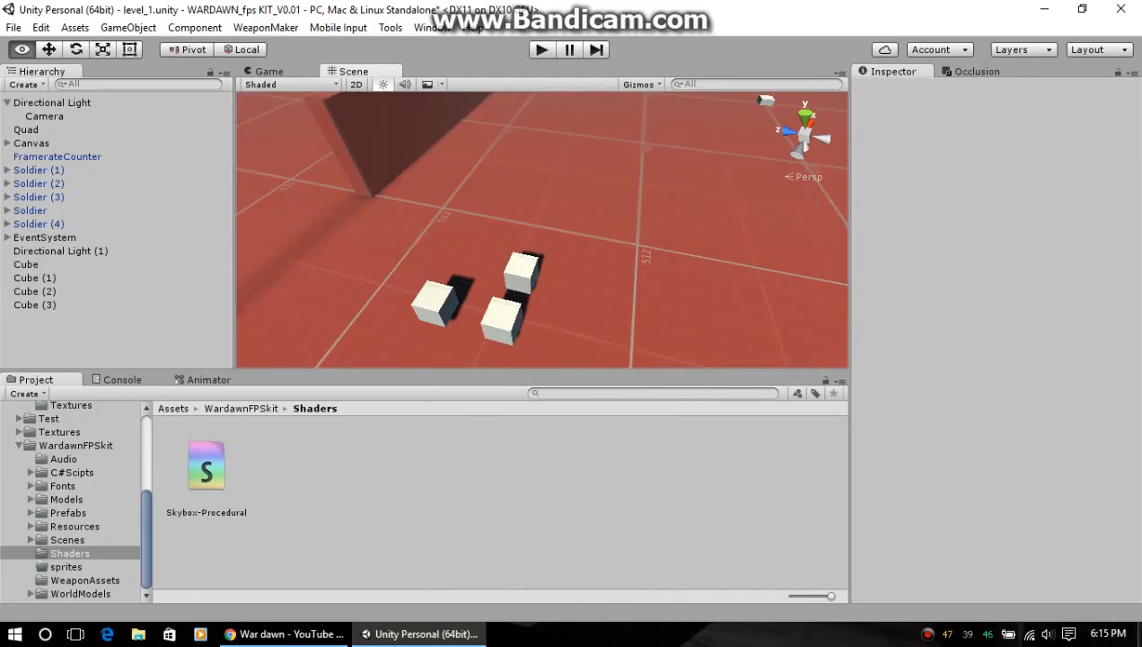
click(1139, 633)
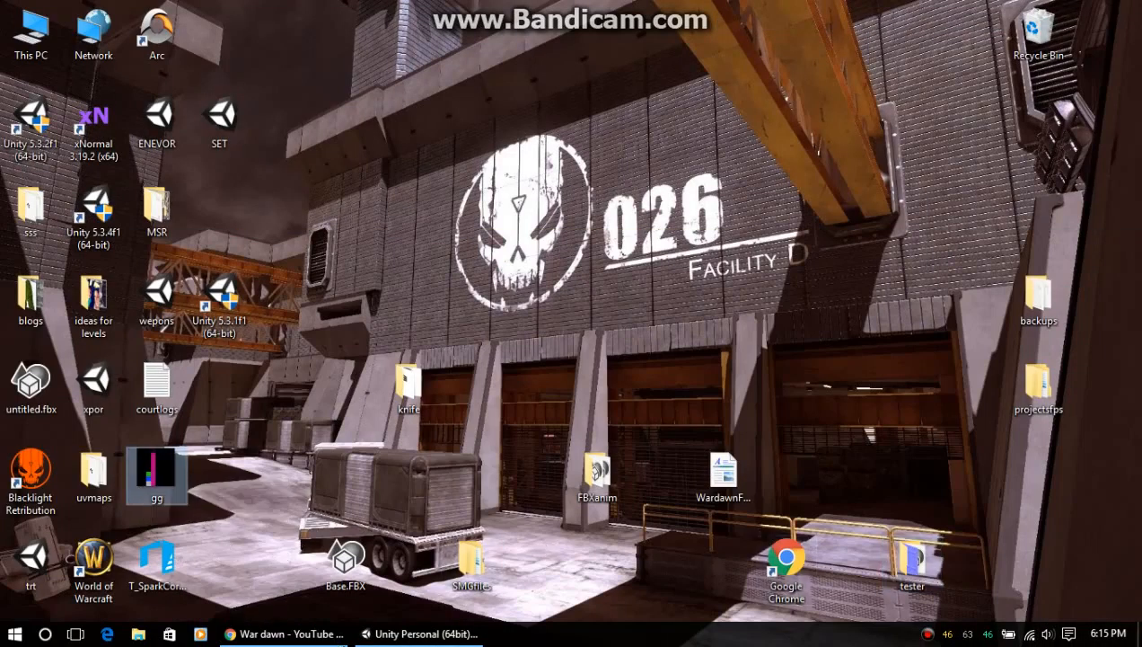
click(386, 634)
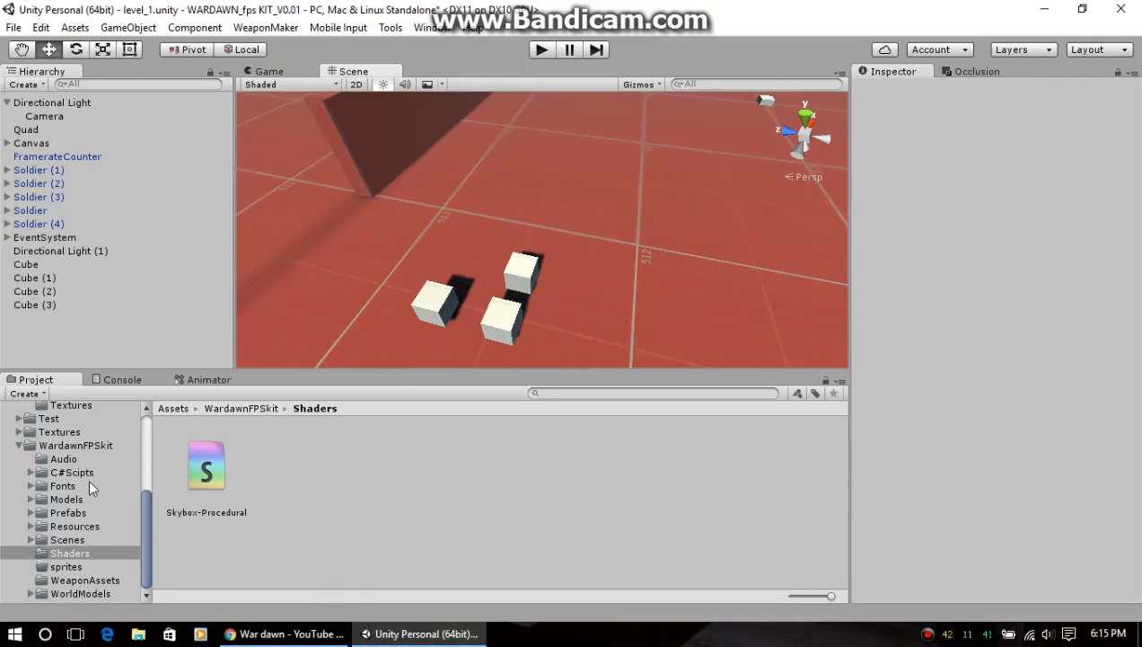
Open the project's WardawnFPSkit Shaders folder in File Explorer.
right_click(81, 553)
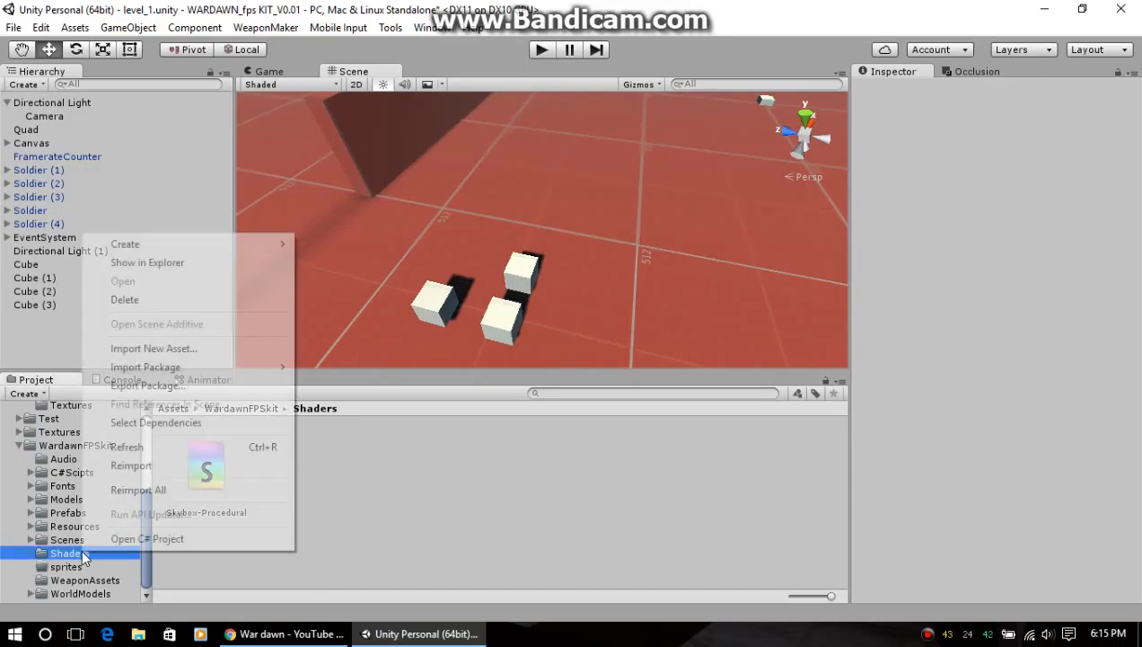
click(194, 261)
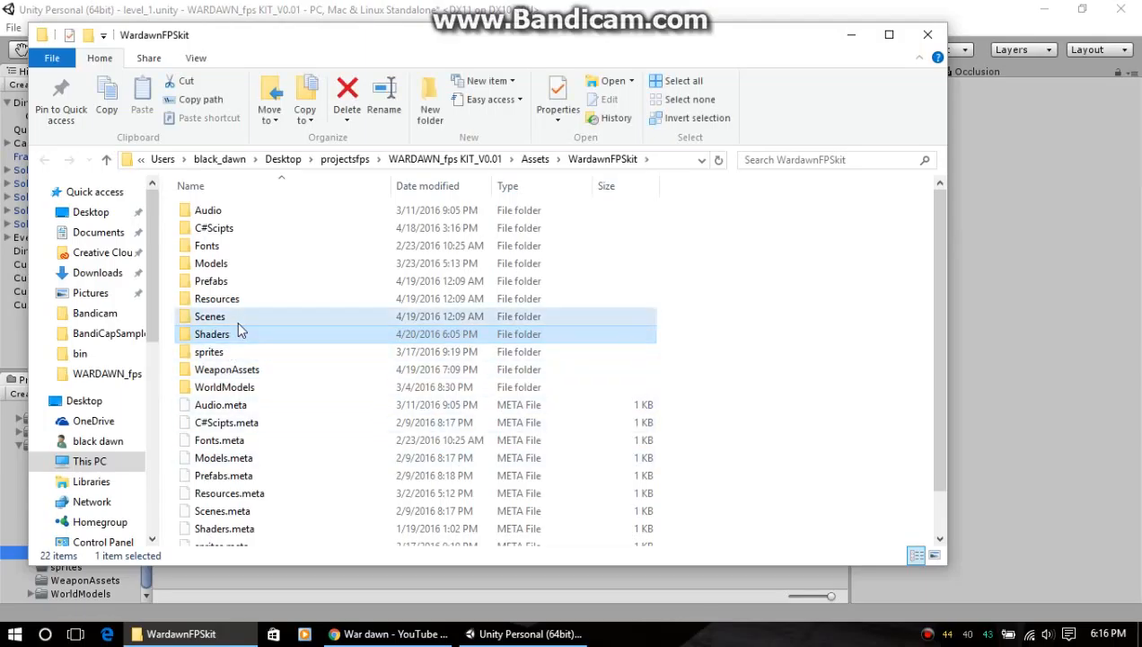
double_click(236, 334)
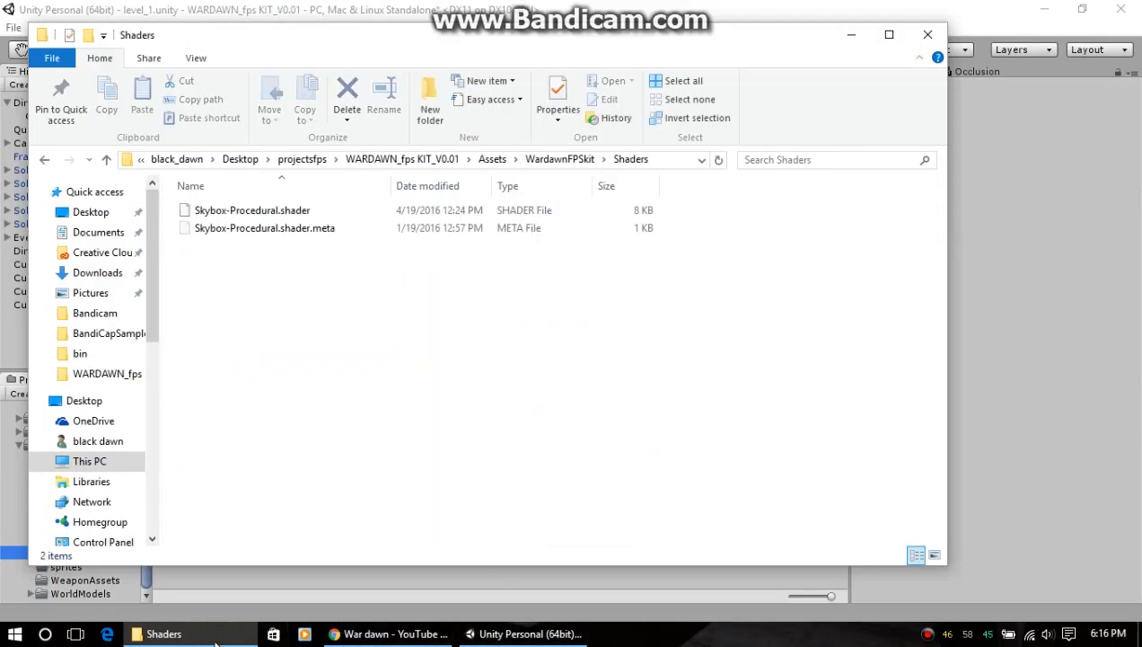
Move the gg image from the desktop into the project's Shaders folder and close the File Explorer window.
mouse_move(212, 643)
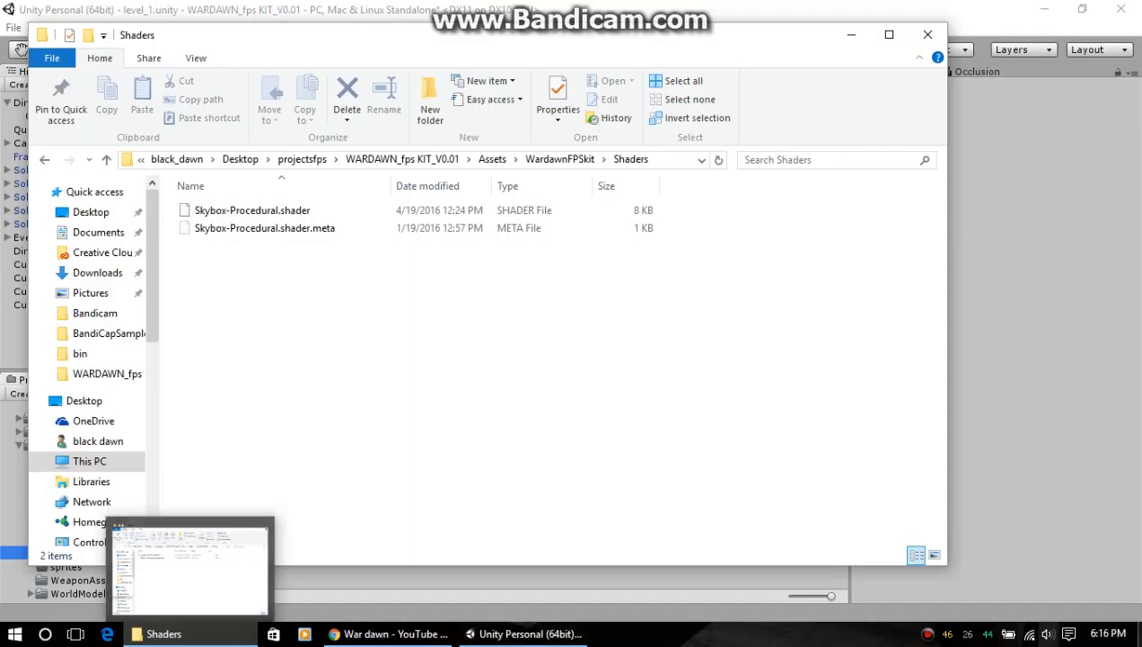
click(1138, 643)
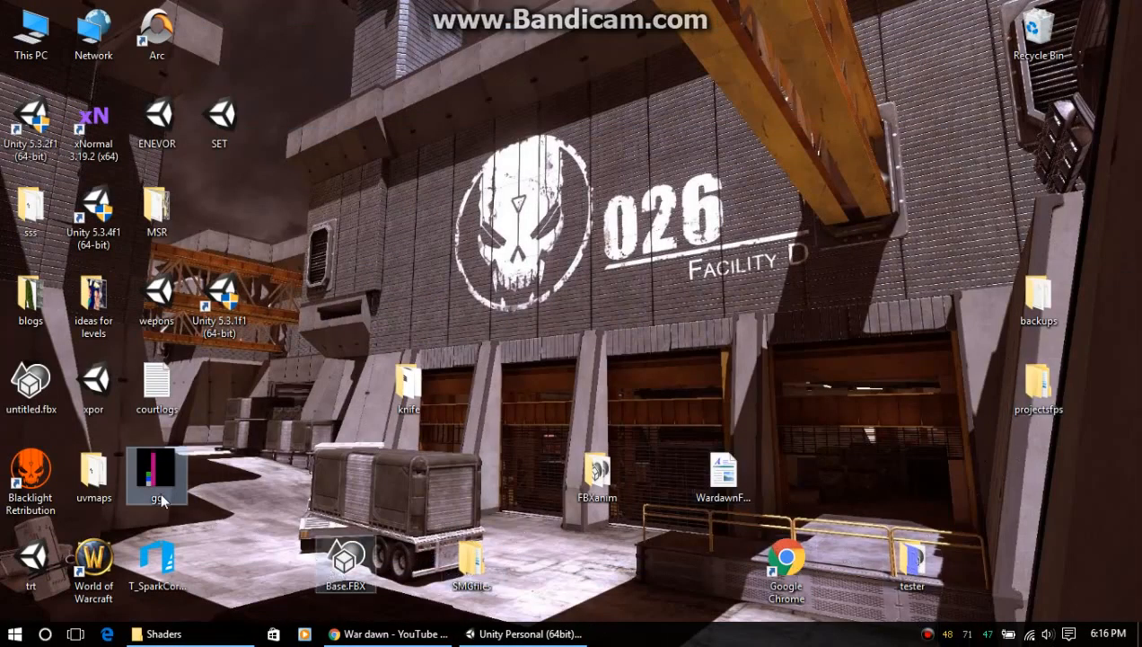
click(528, 633)
drag(220, 485, 392, 355)
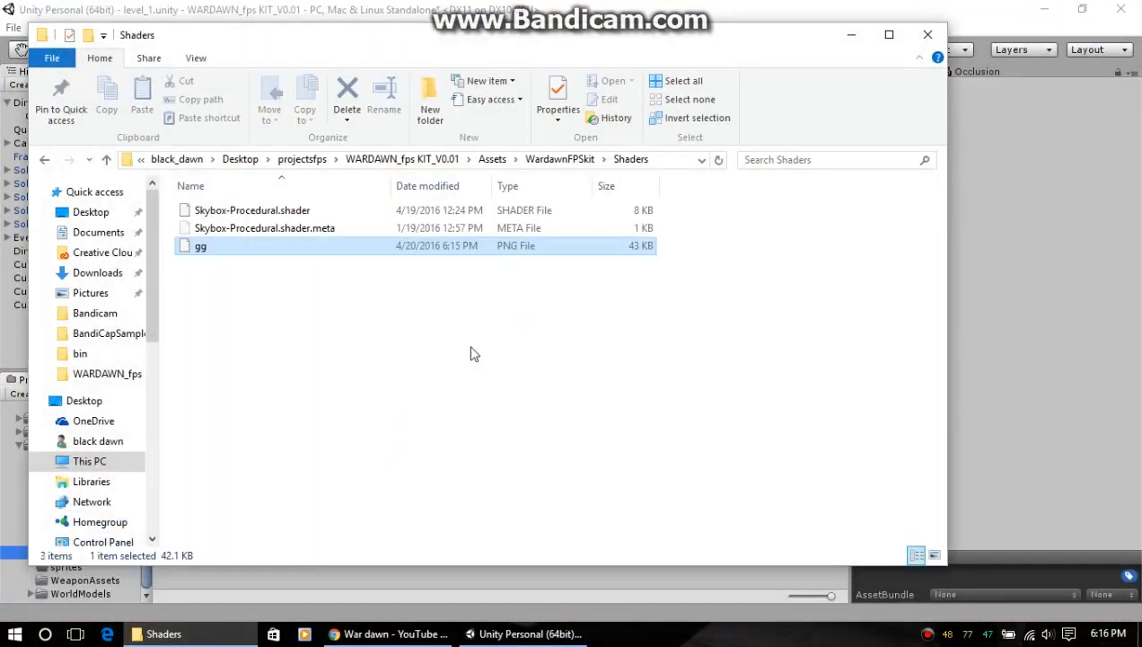
click(927, 37)
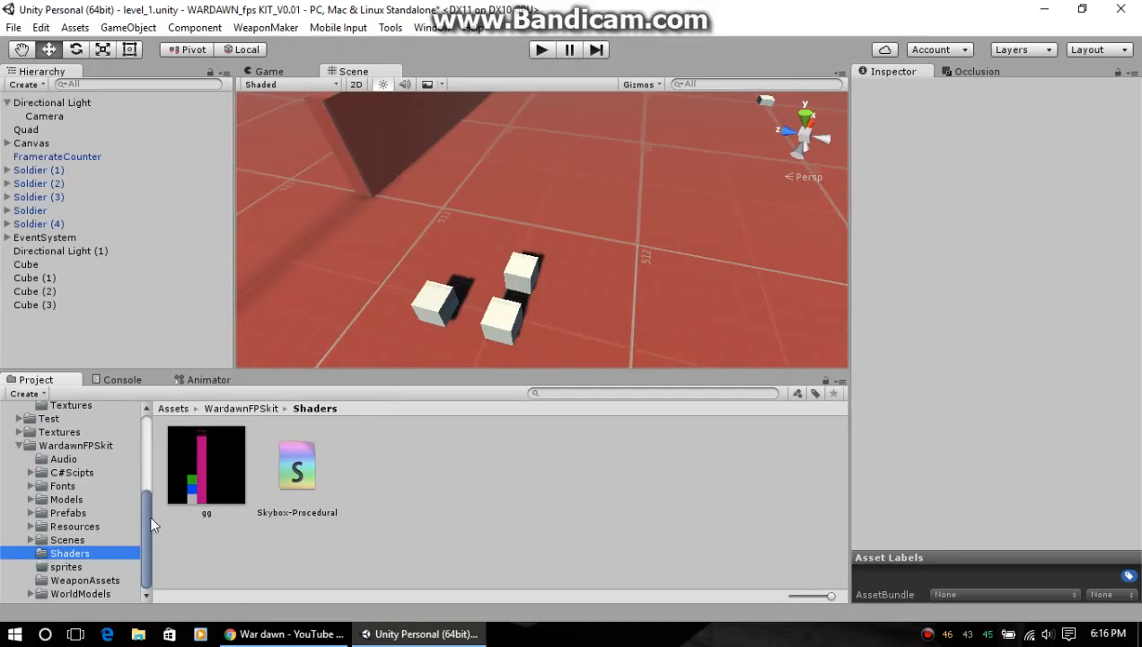
Look through the contents of the project's Assets folder and return to the WardawnFPSkit Shaders folder.
scroll(90, 511, up, 3)
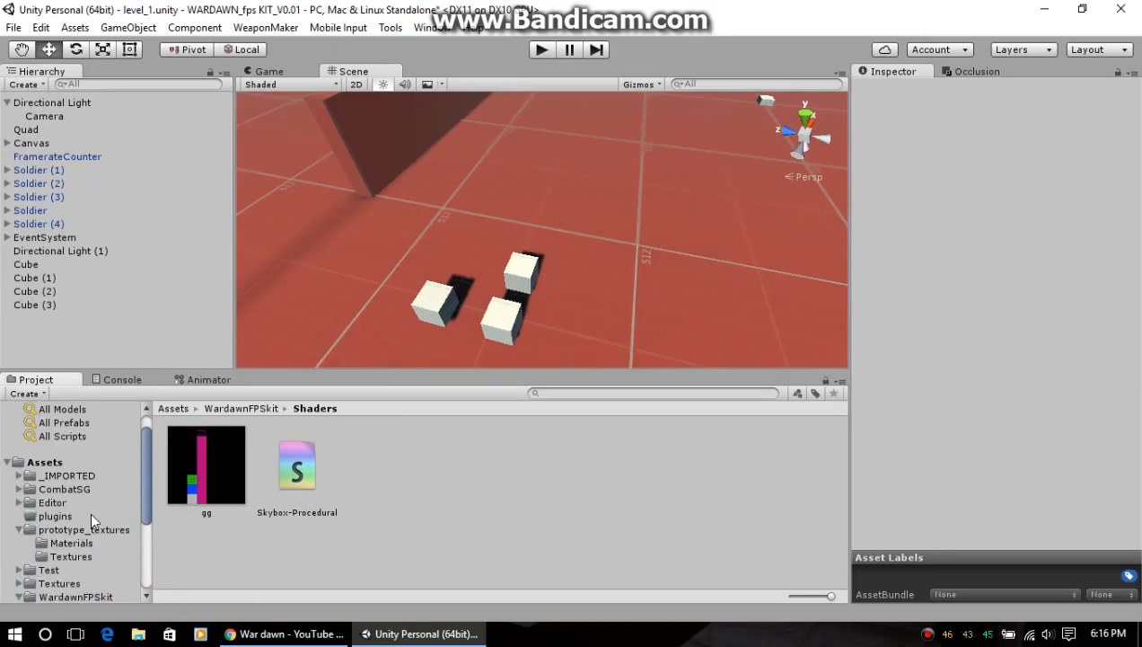
click(52, 466)
scroll(356, 499, down, 5)
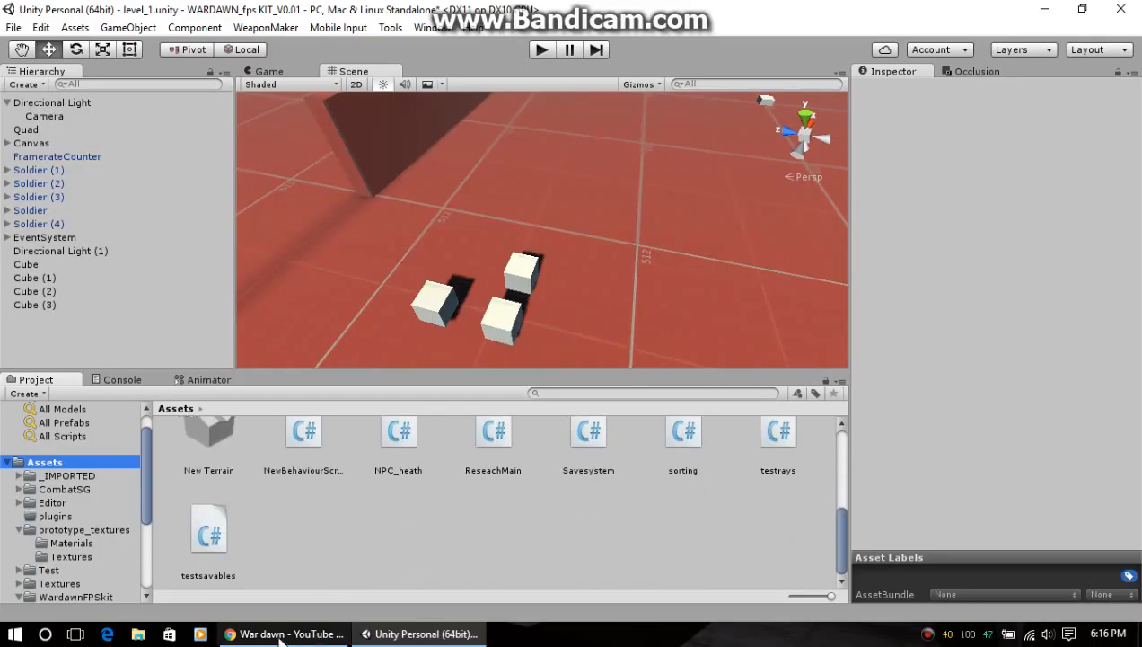
click(229, 634)
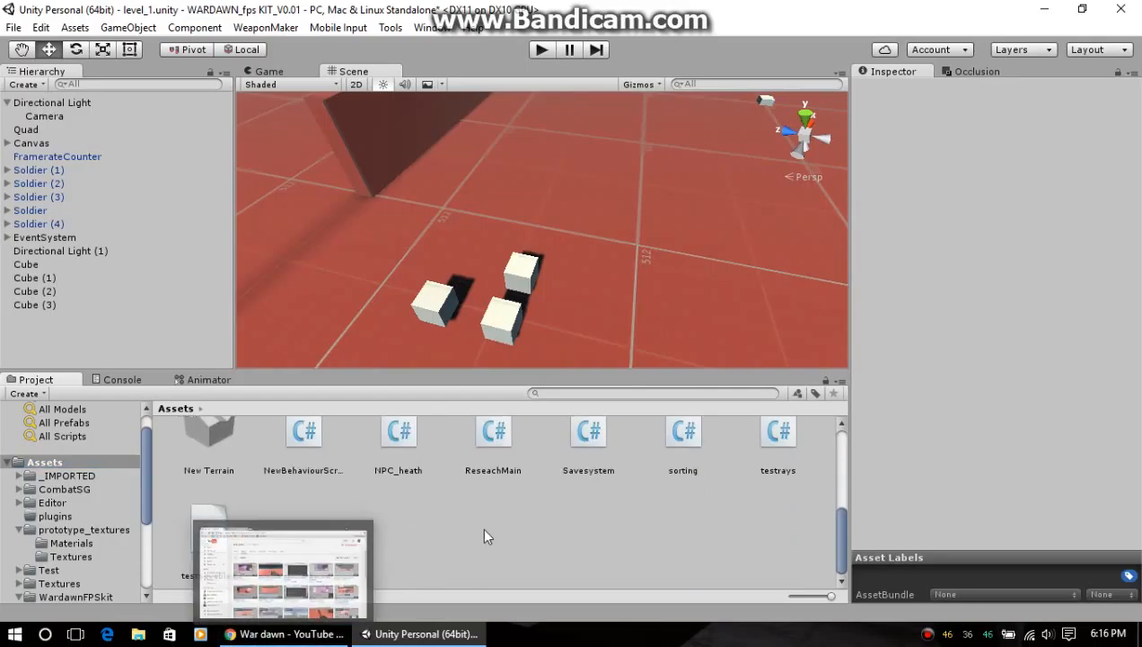
scroll(350, 538, up, 2)
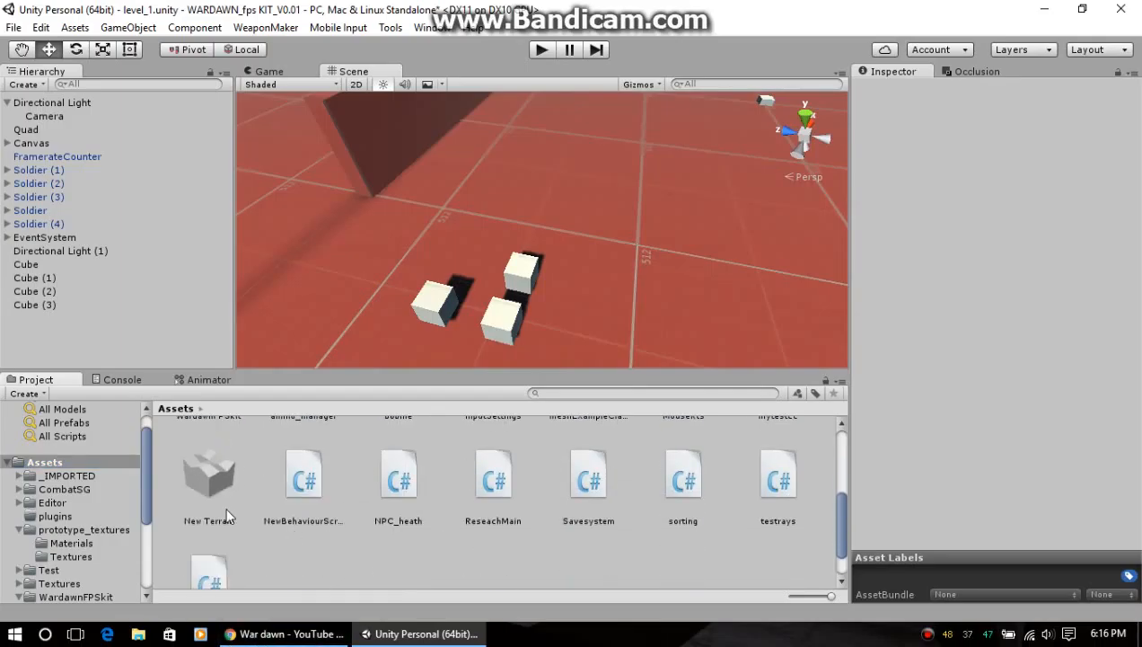
scroll(227, 517, down, 2)
scroll(104, 539, down, 4)
click(70, 552)
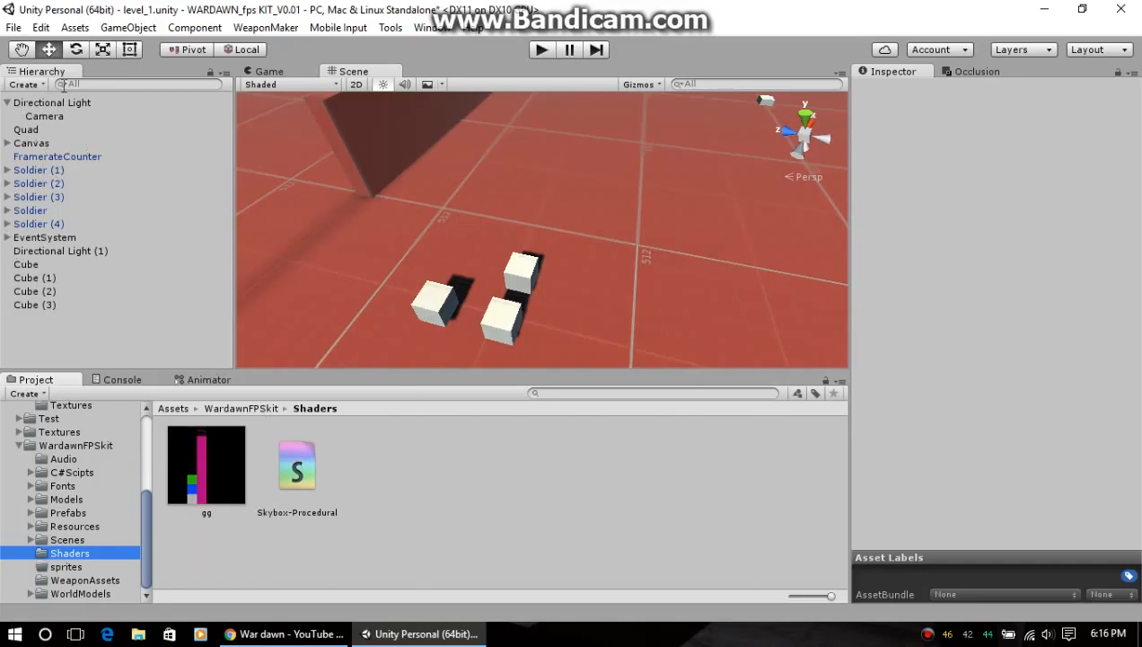
Create a new material named gg in the Shaders folder.
click(199, 488)
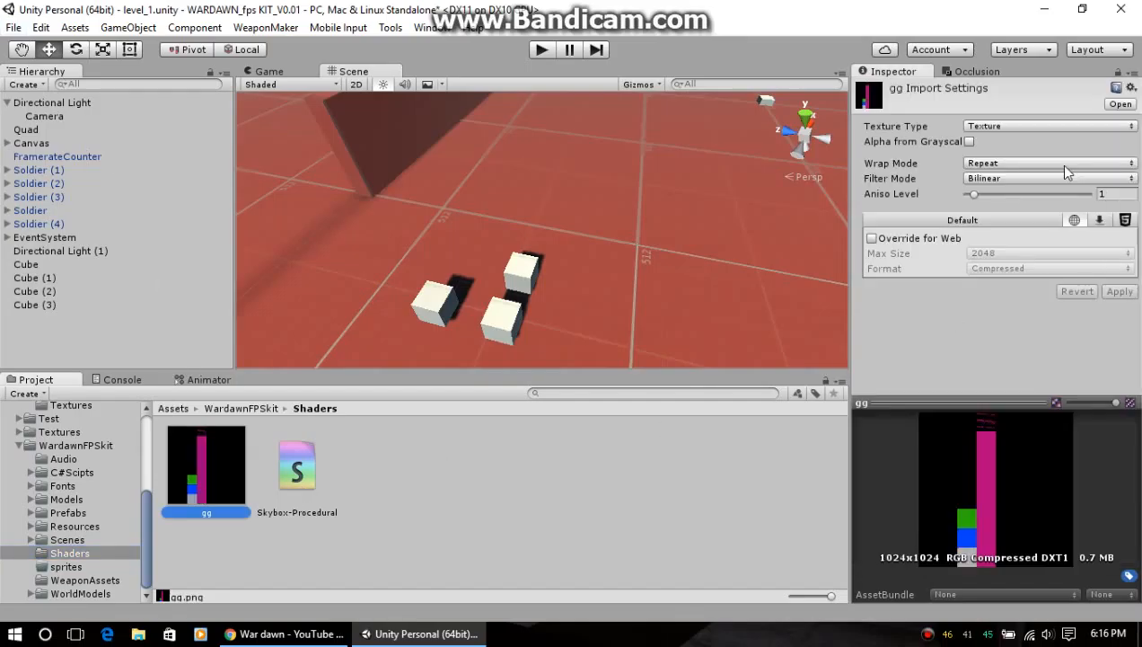
click(509, 313)
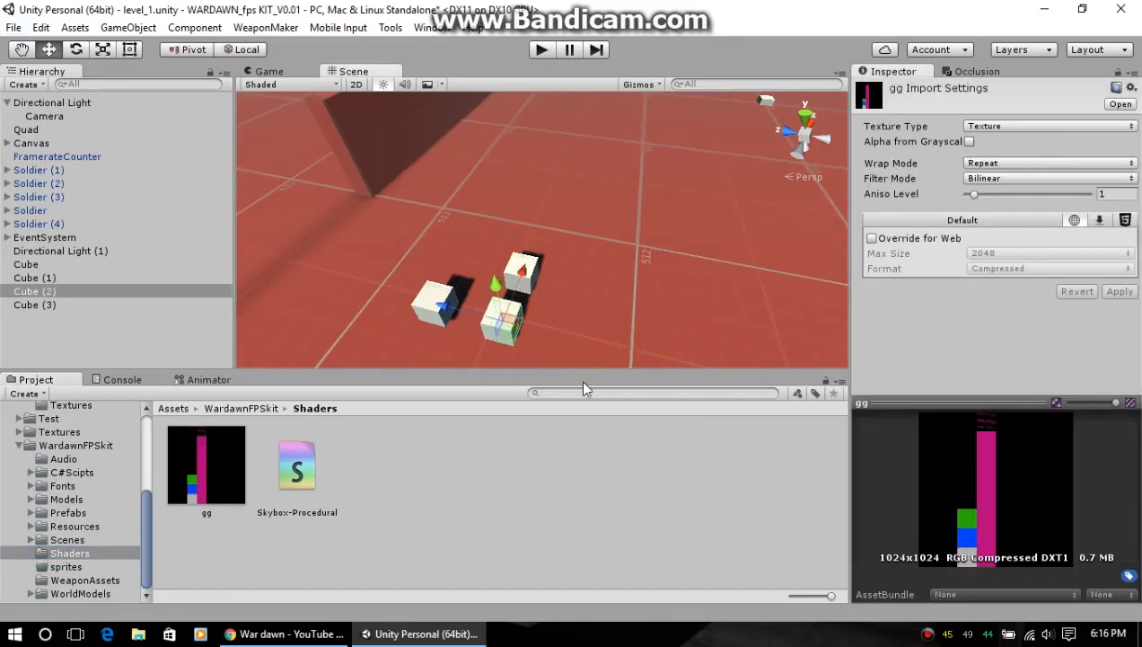
scroll(939, 535, down, 8)
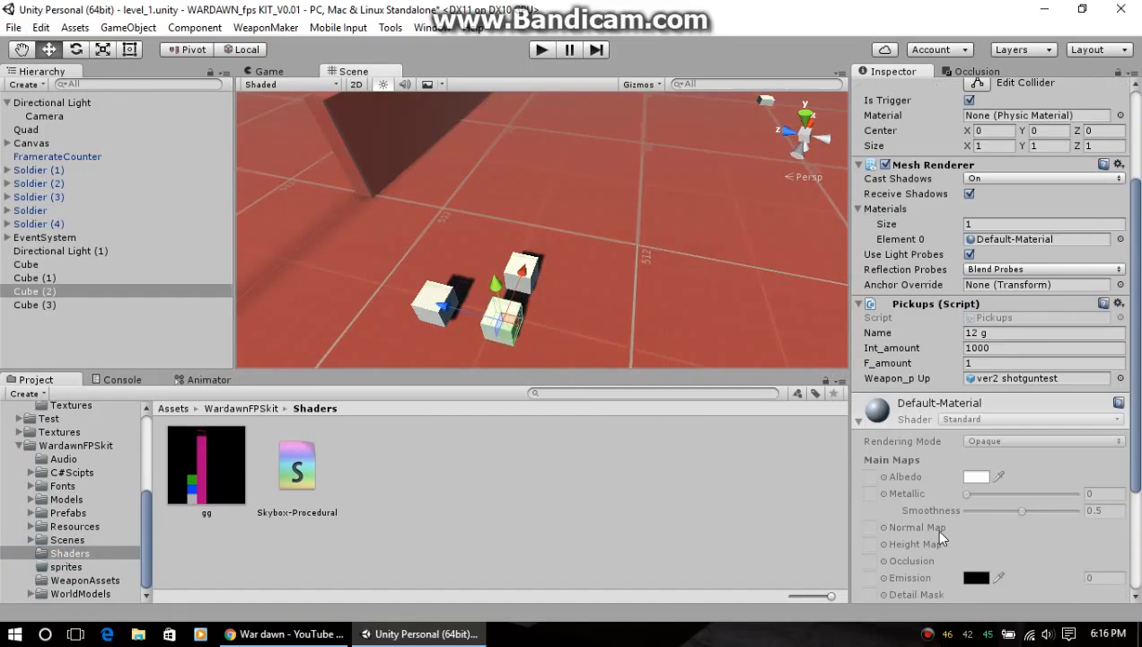
right_click(405, 473)
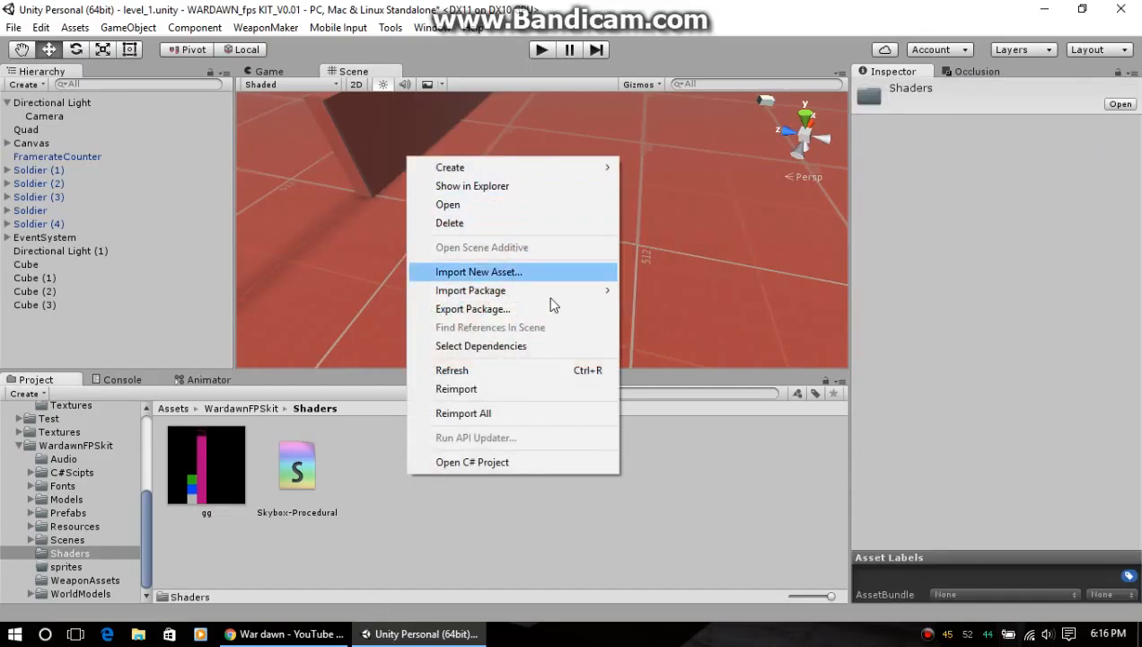
mouse_move(554, 174)
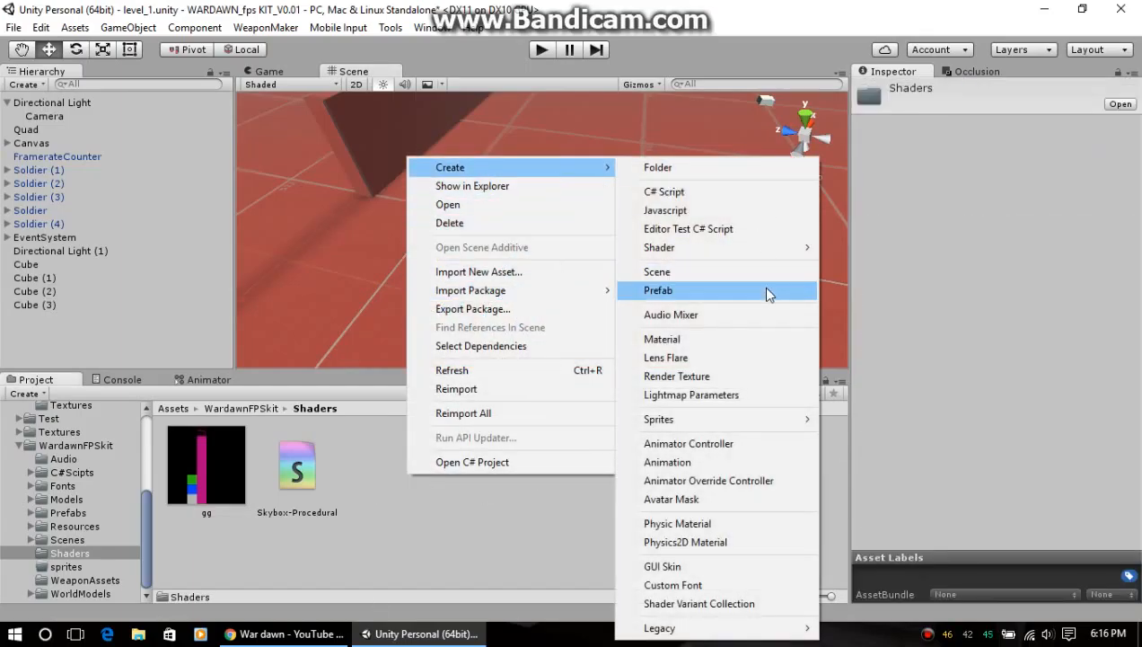
click(735, 341)
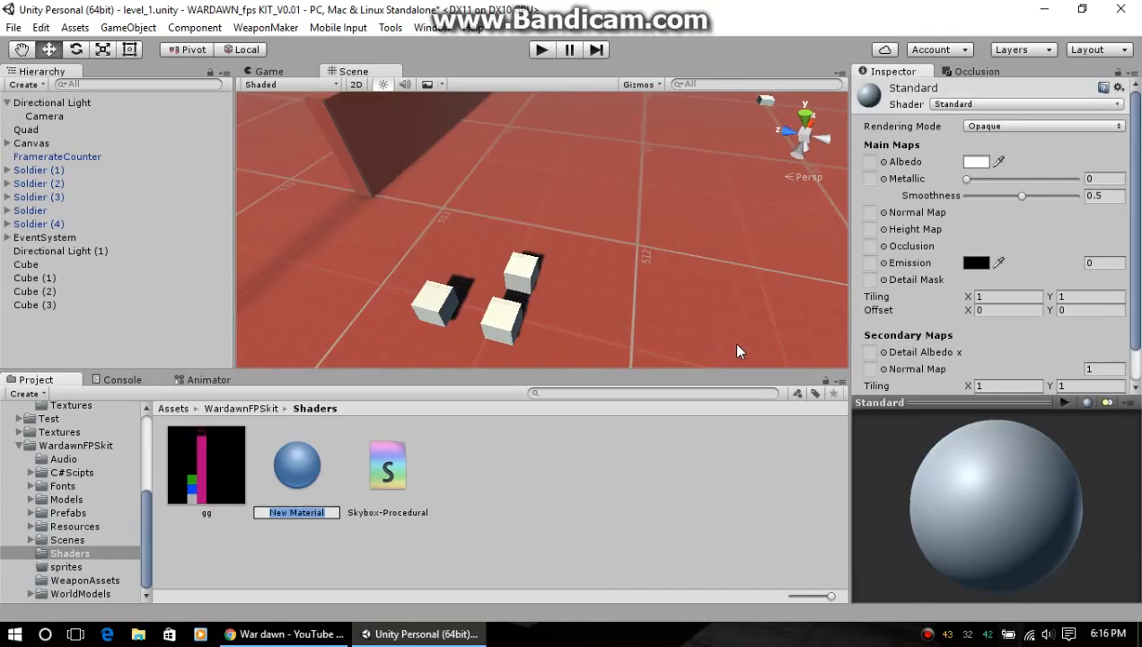
text(gg)
key(Return)
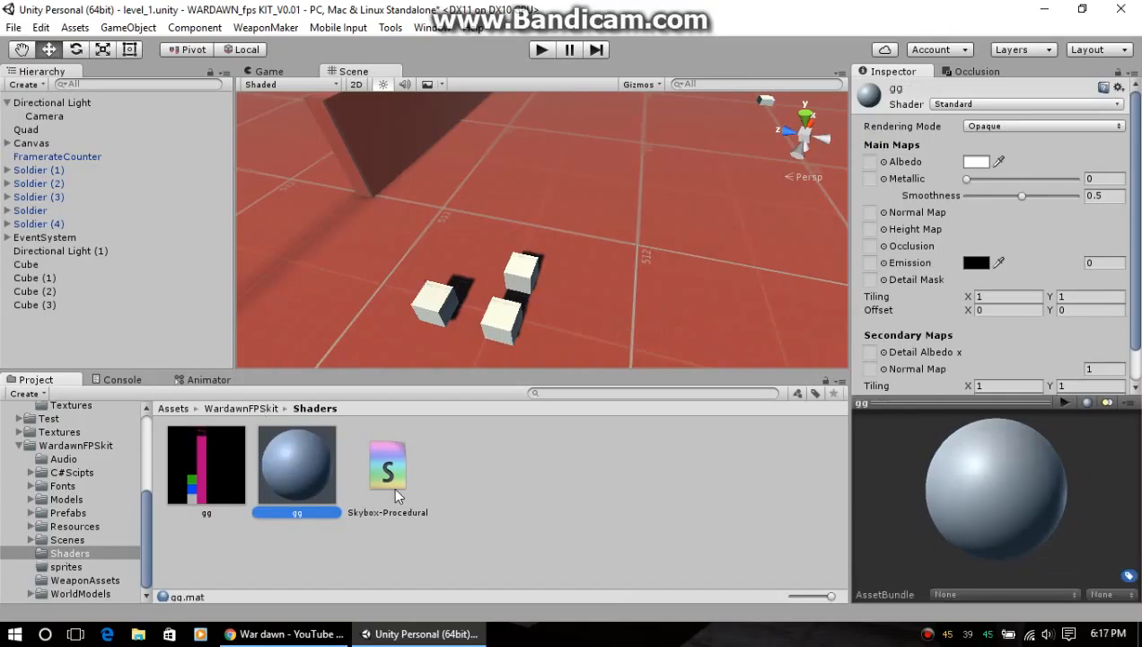
Apply the gg material to two of the scene's cubes and assign the gg texture as the material's albedo map.
drag(312, 476, 438, 299)
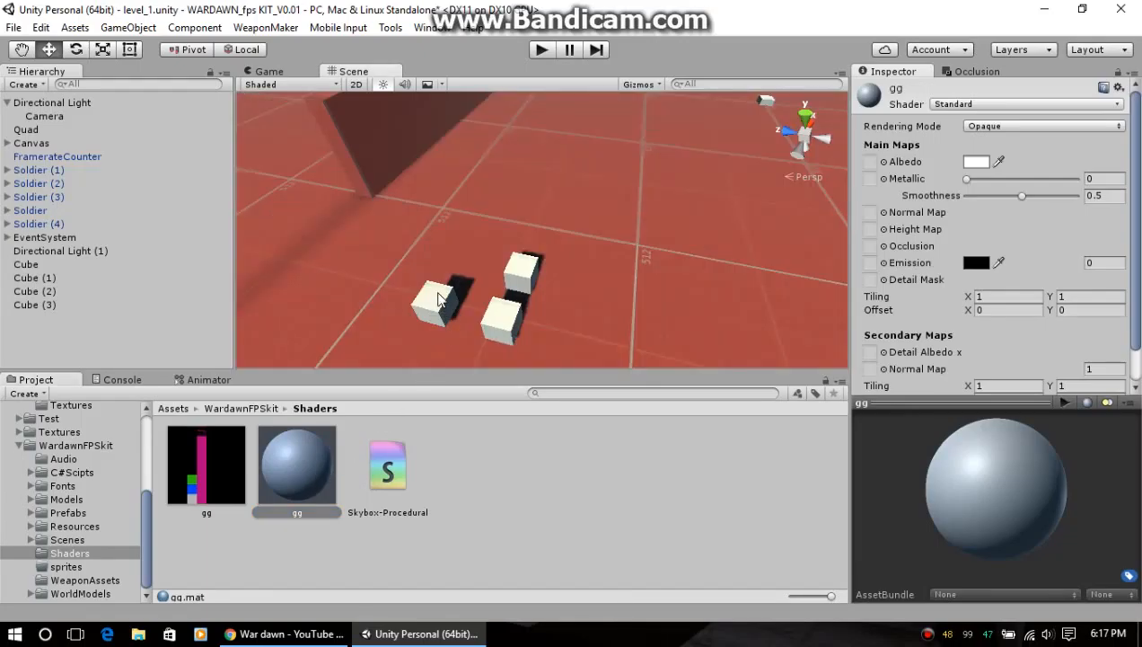
click(312, 458)
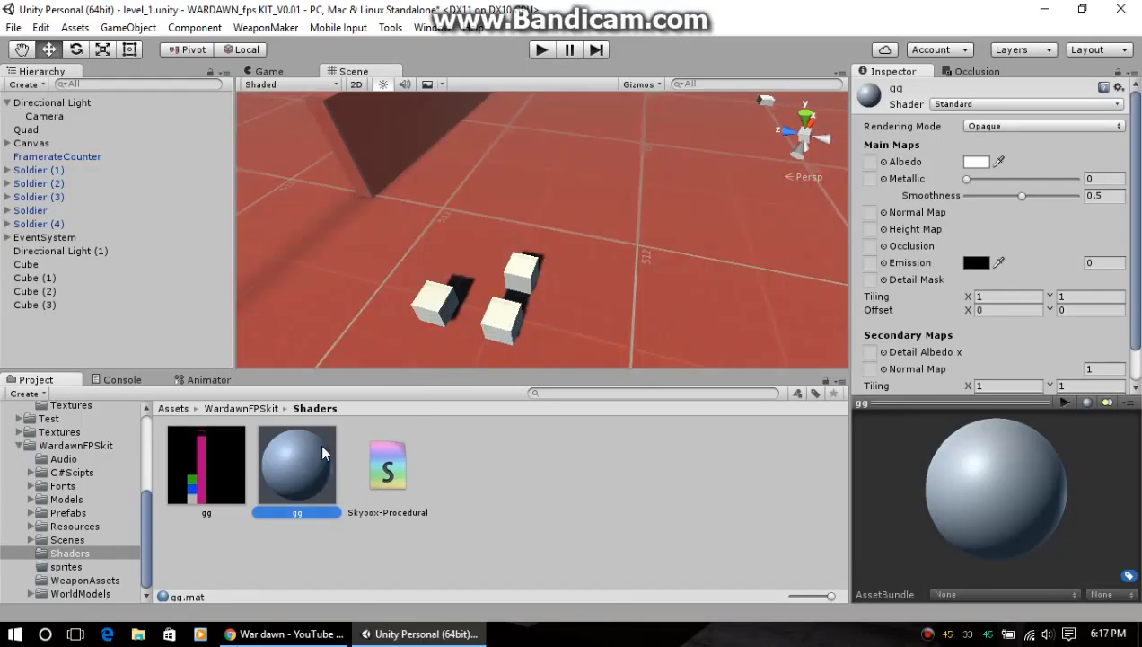
drag(323, 454, 533, 299)
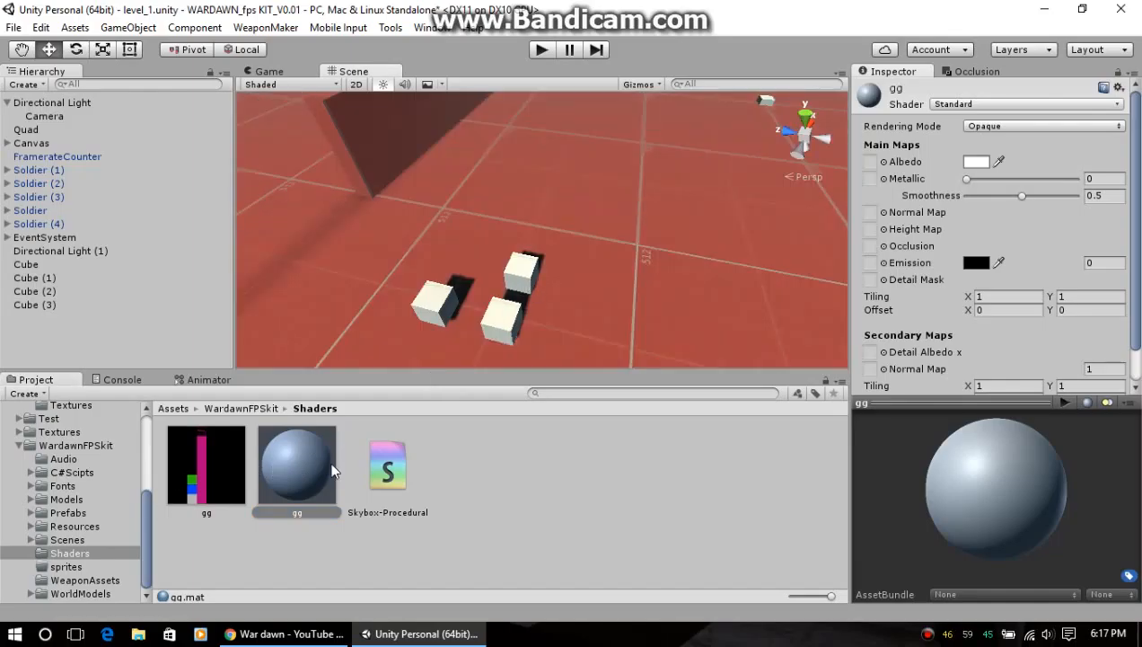
drag(225, 465, 873, 164)
alt+drag(546, 288, 491, 306)
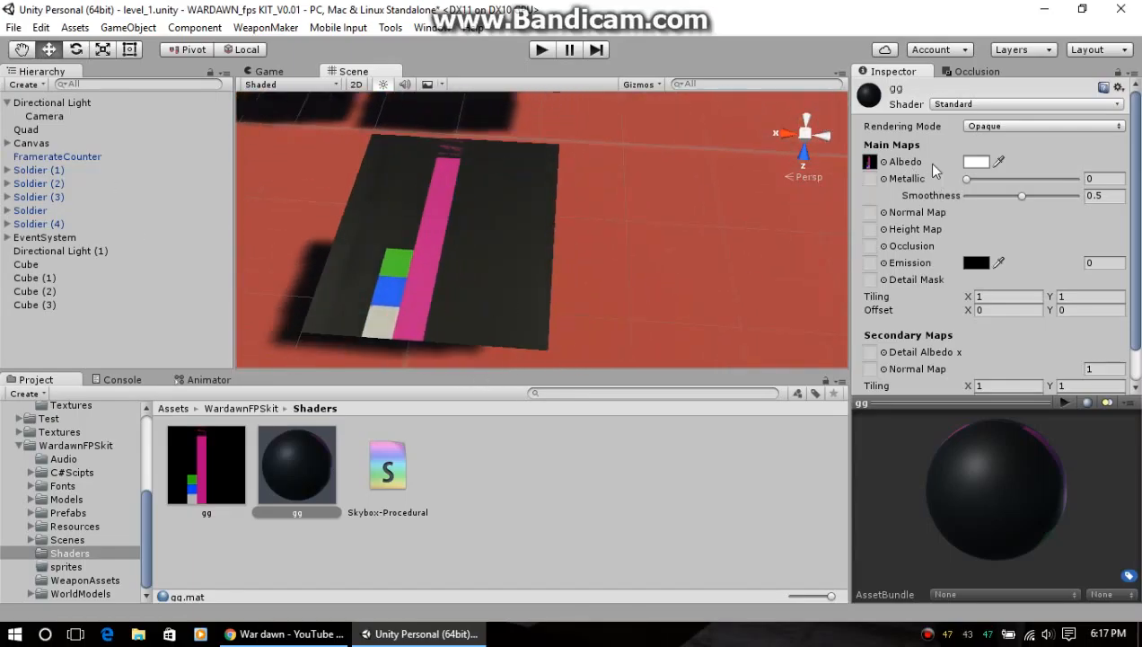
Delete the gg material from the Shaders folder.
right_click(287, 482)
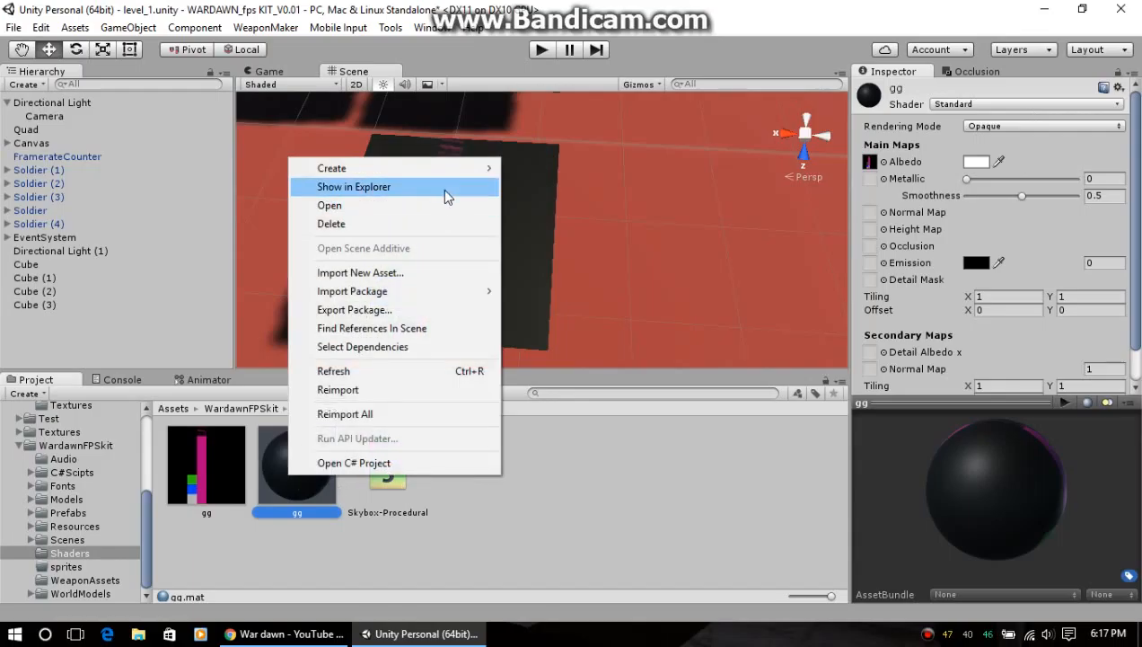
click(409, 231)
click(632, 355)
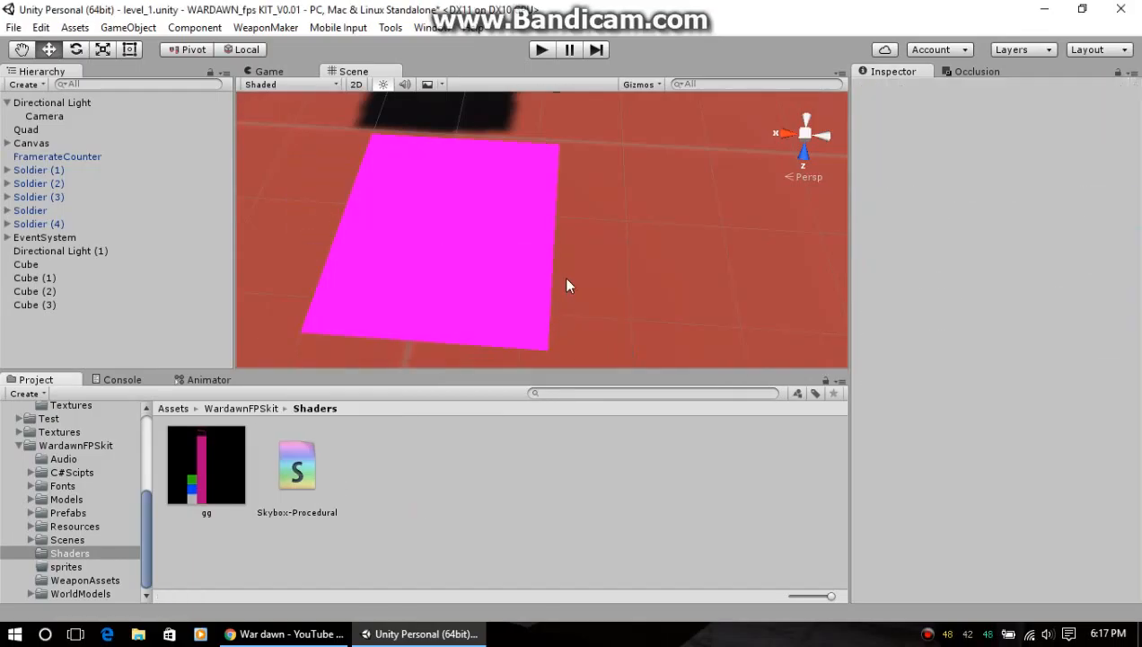
Examine the components and material settings of Cube (3) and Cube (2), and look through the Canvas objects.
scroll(566, 285, down, 5)
click(503, 231)
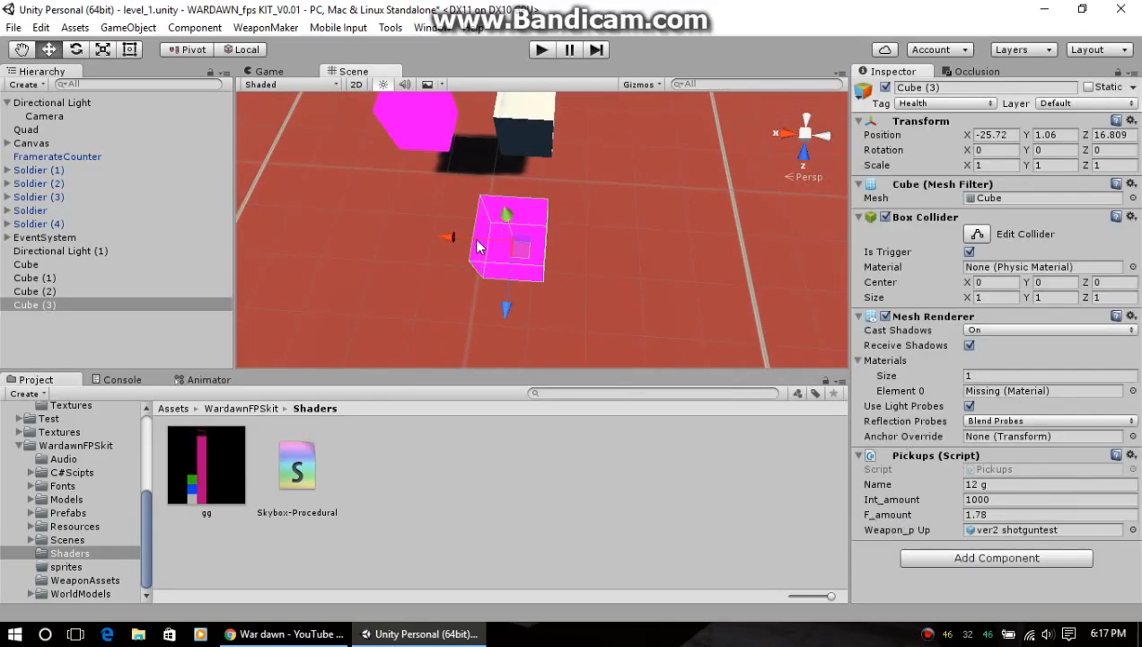
alt+drag(591, 261, 752, 314)
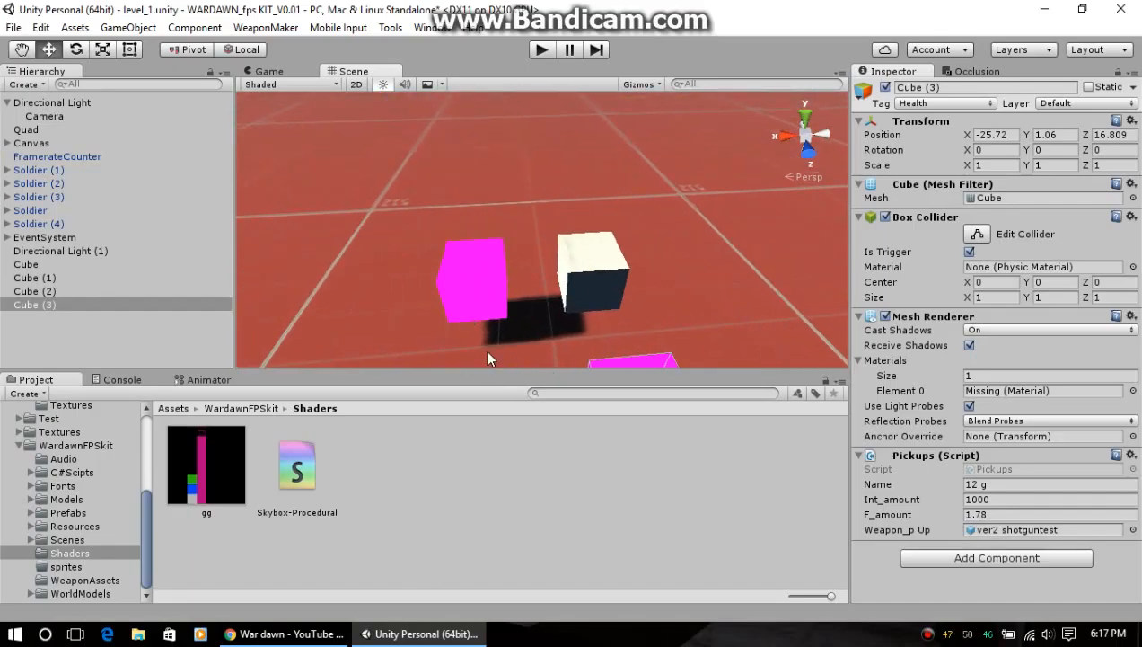
alt+drag(488, 358, 607, 233)
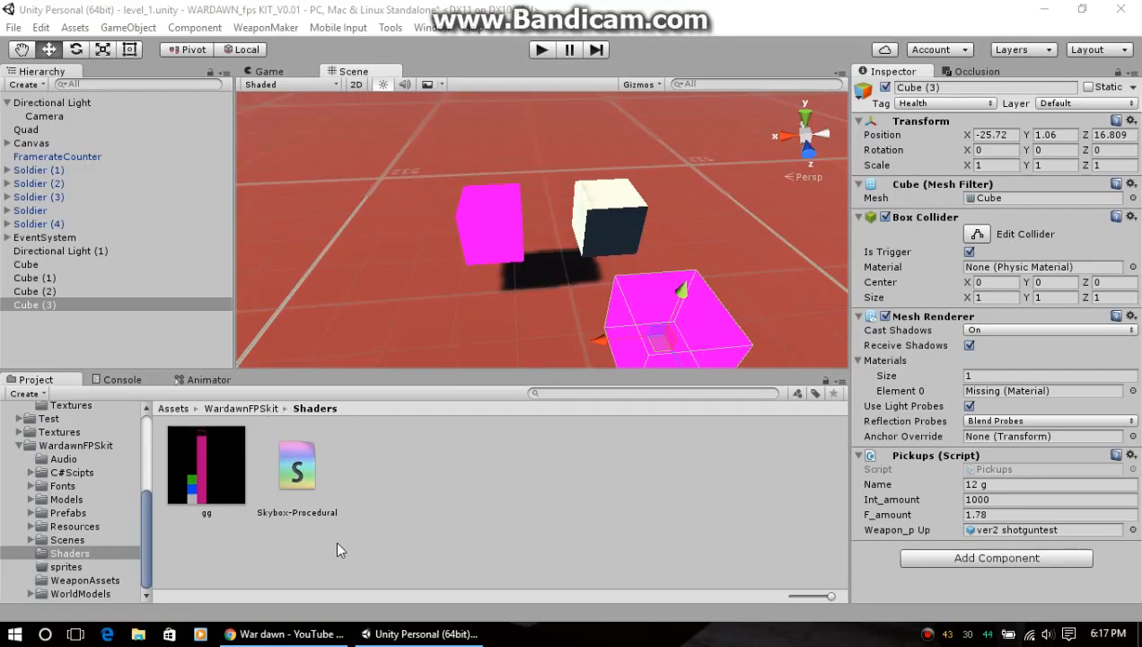
middle_drag(532, 343, 239, 255)
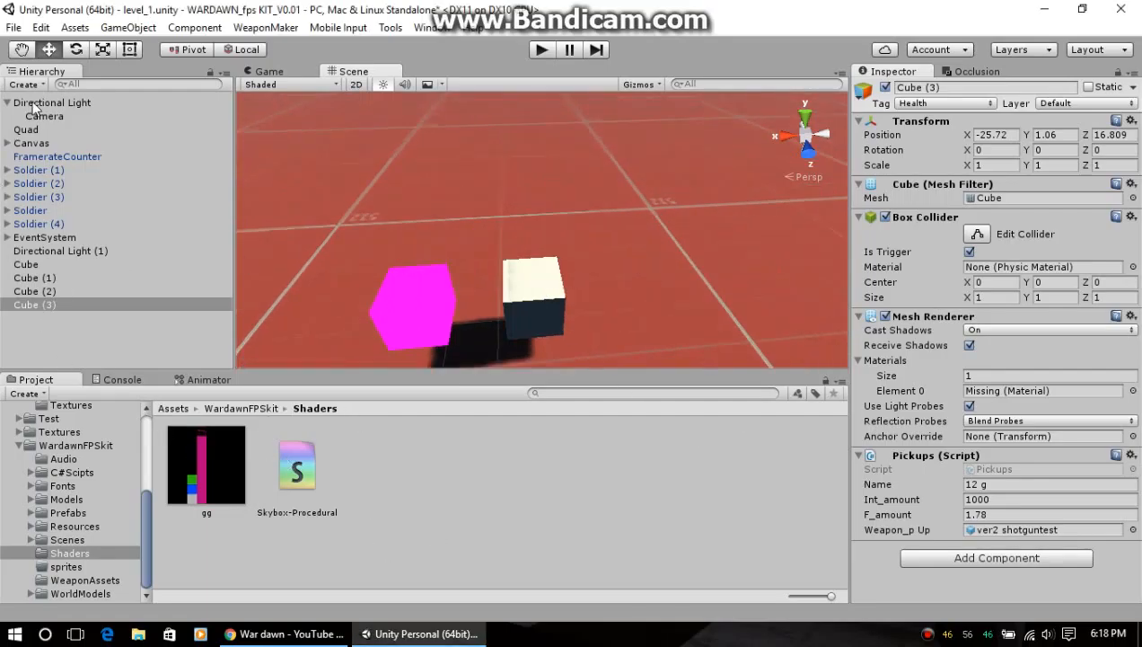
click(7, 143)
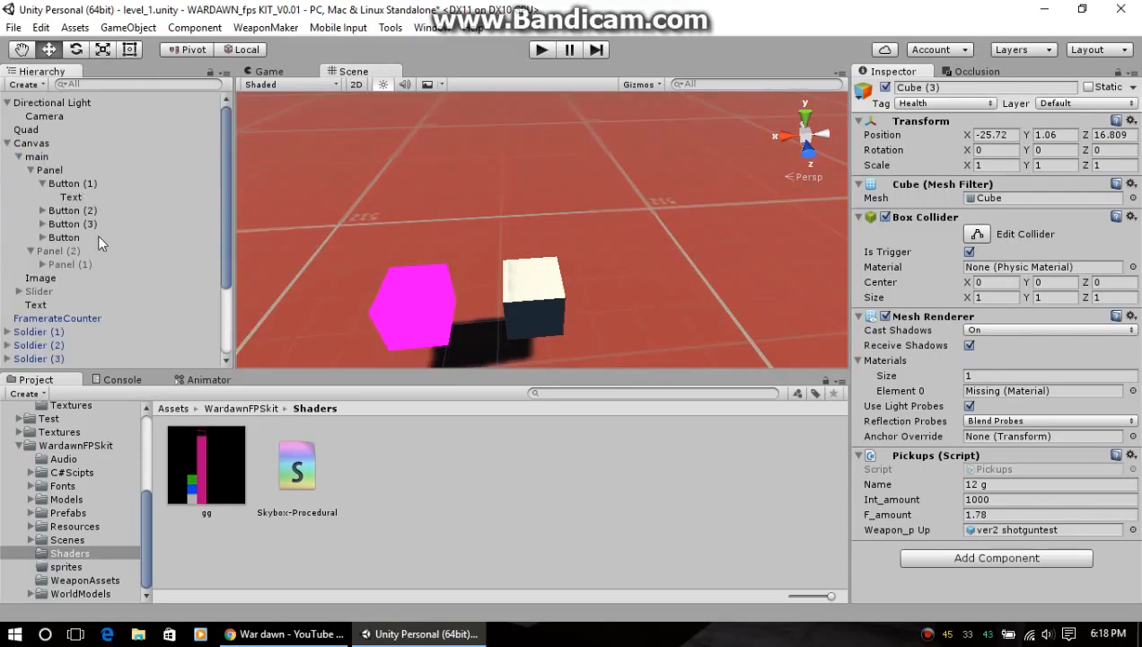
click(525, 317)
scroll(1065, 522, down, 4)
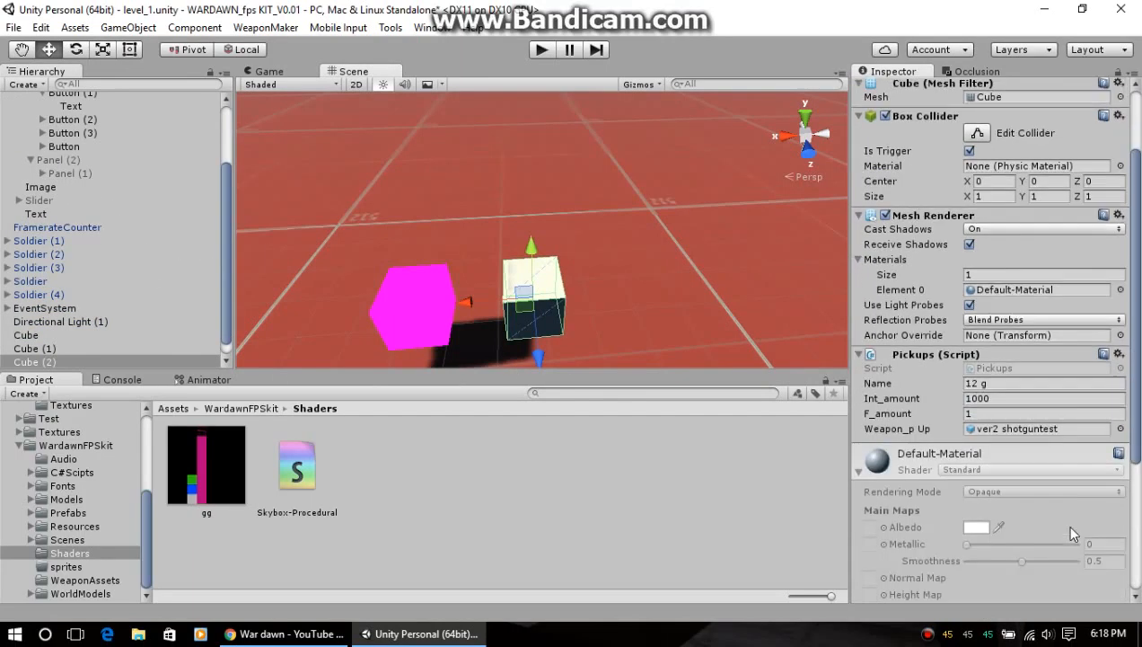
scroll(986, 445, down, 2)
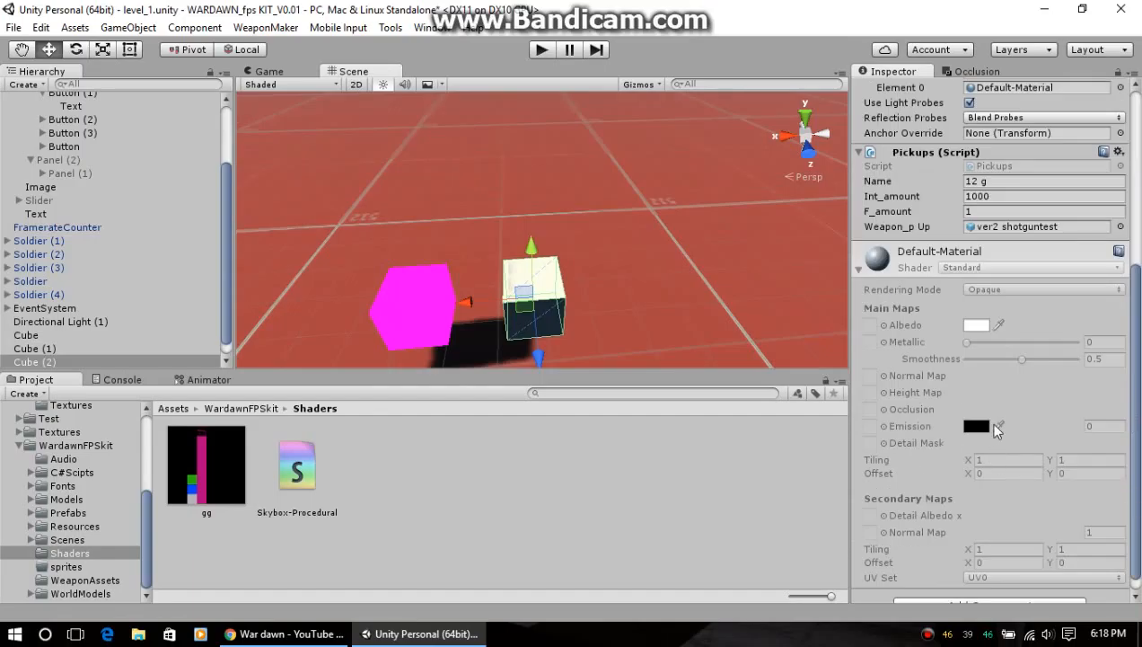
scroll(995, 422, down, 4)
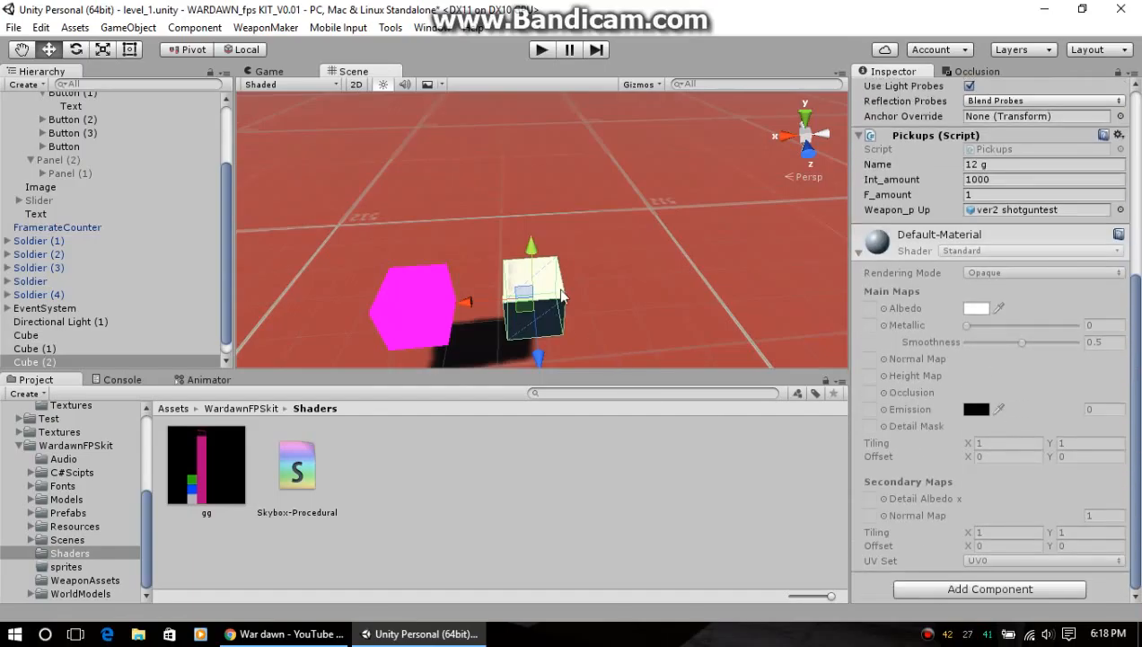
middle_drag(560, 295, 643, 254)
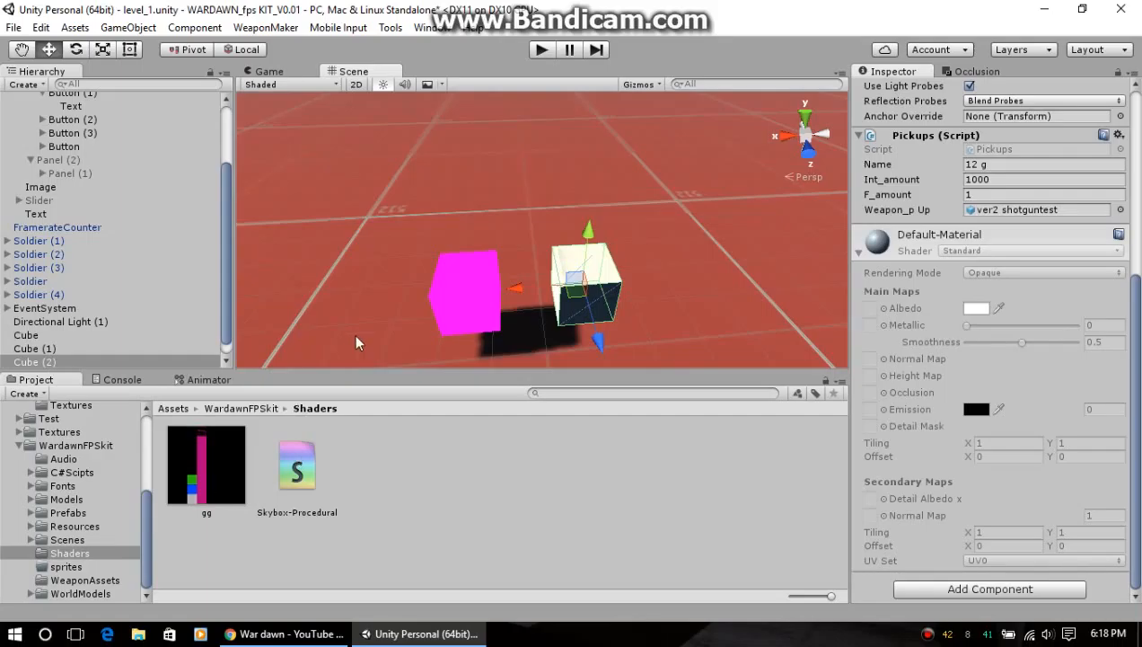
scroll(90, 198, up, 3)
Set the gg image's texture type to Sprite (2D and UI) and apply the import settings.
click(190, 451)
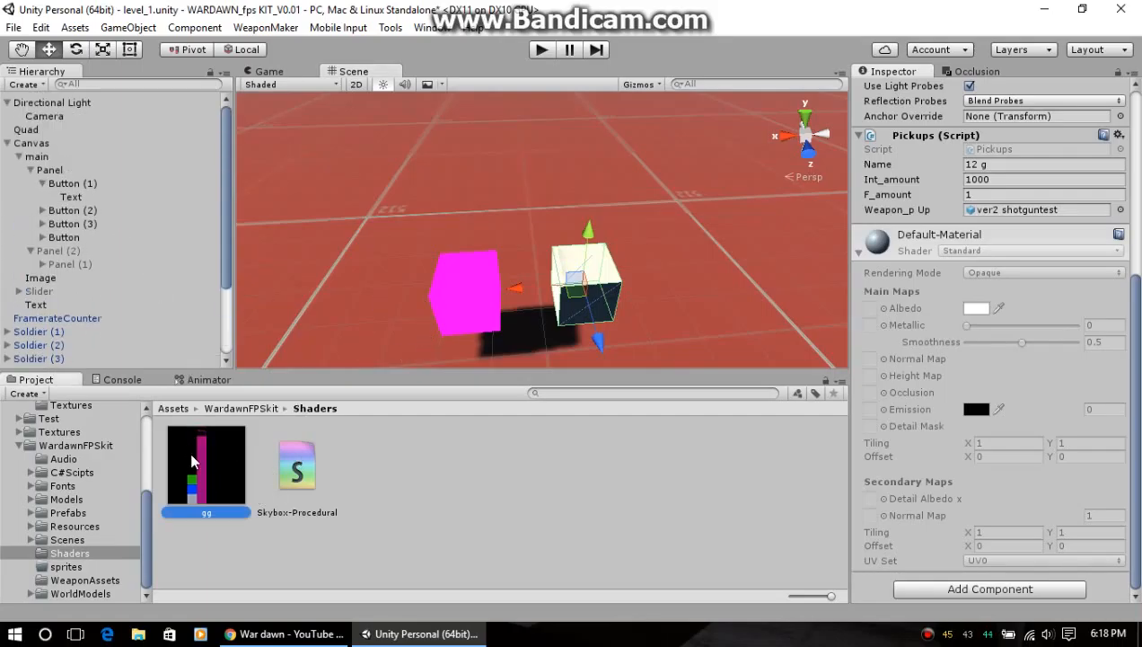
click(1019, 126)
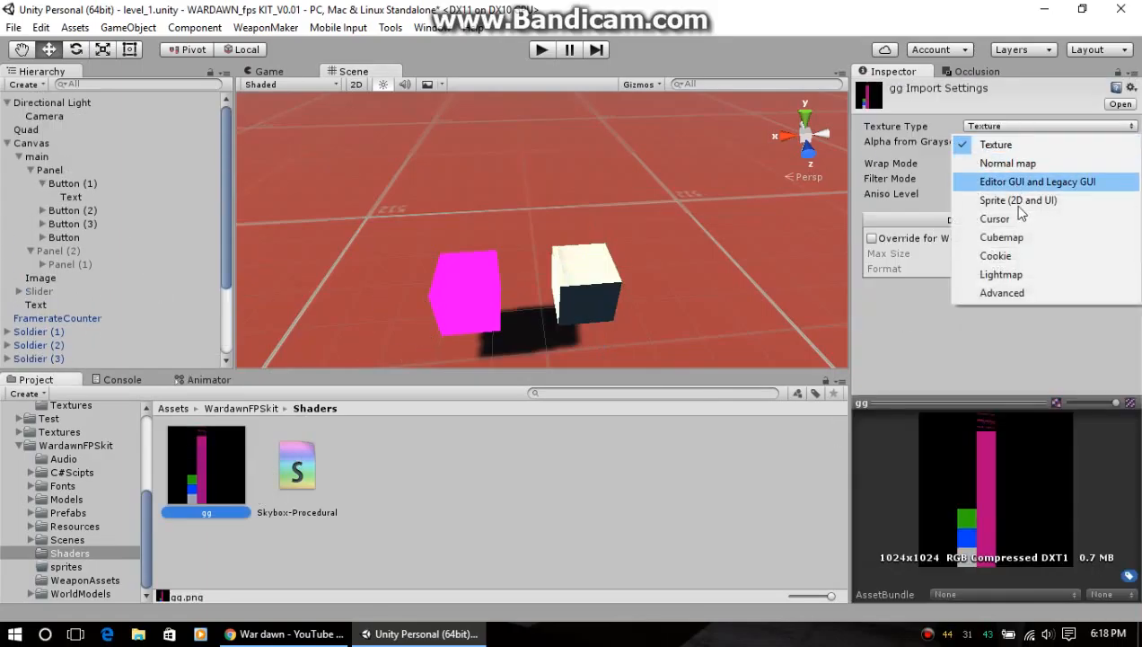
click(1020, 203)
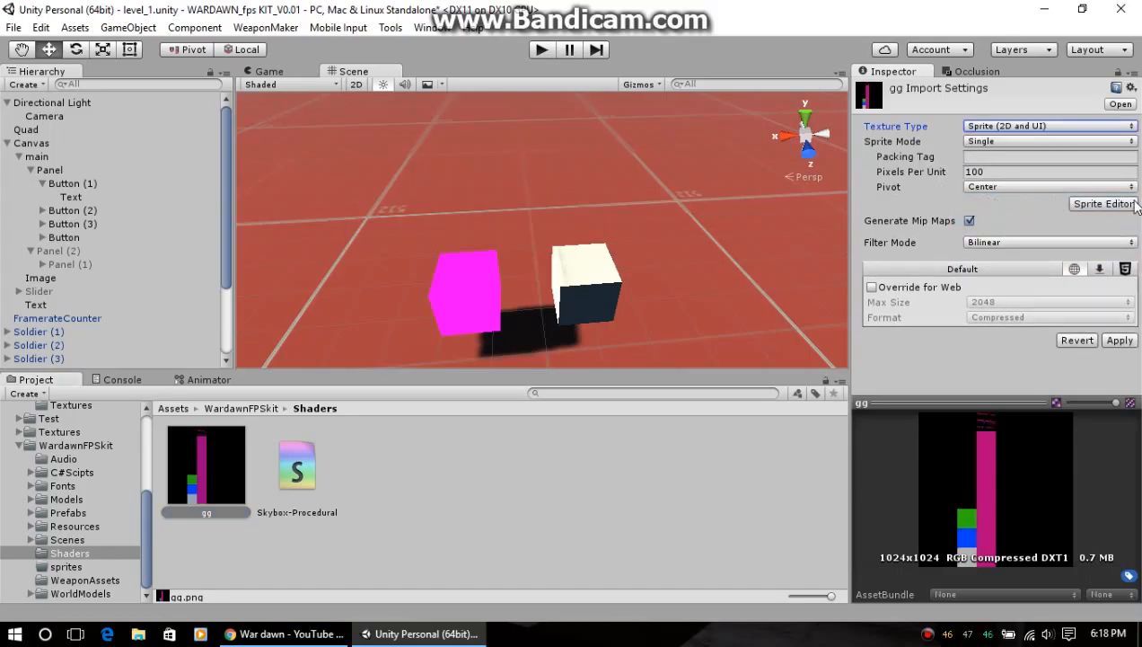
click(1118, 342)
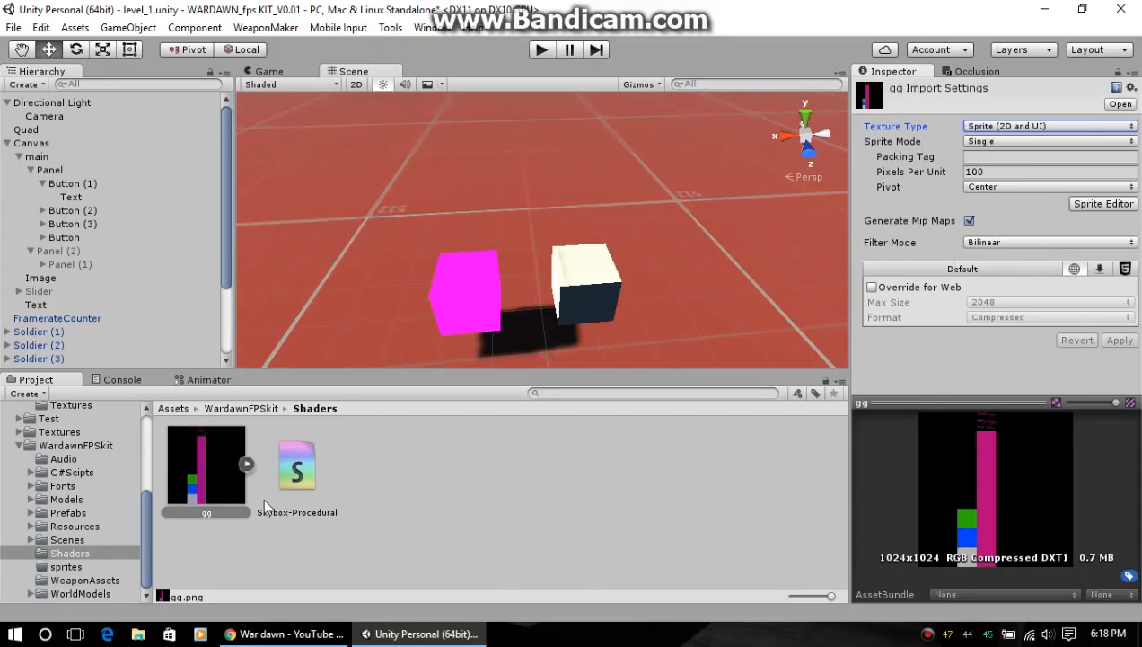
Enable the Standalone platform override for the gg texture, set its max size to 32, and apply it.
click(212, 482)
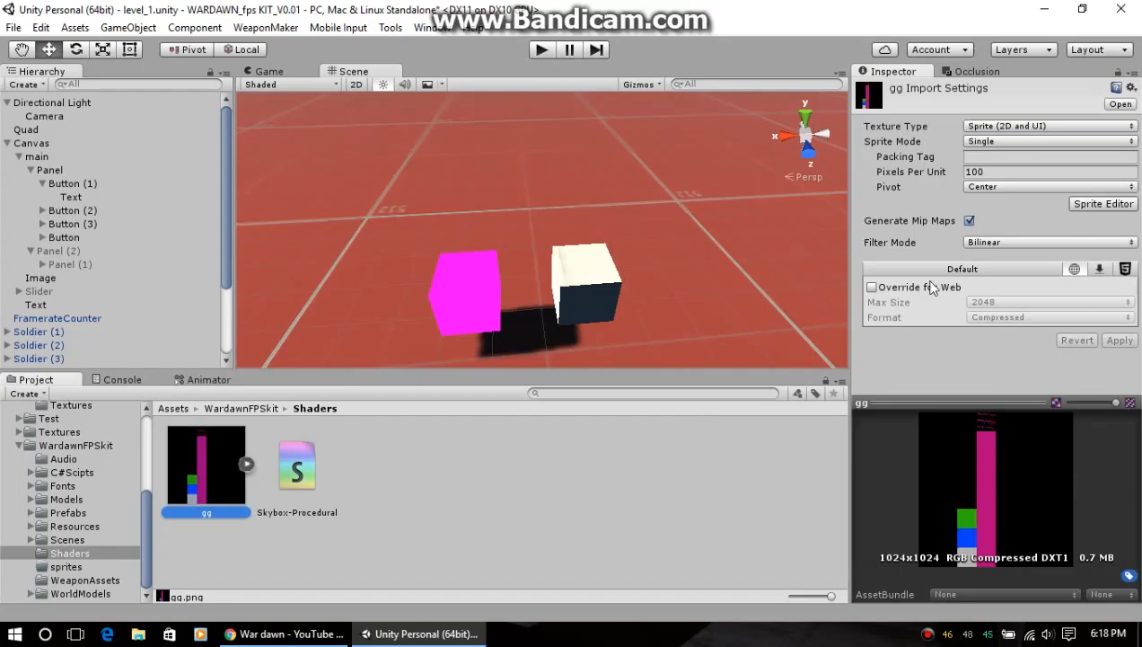
click(1095, 282)
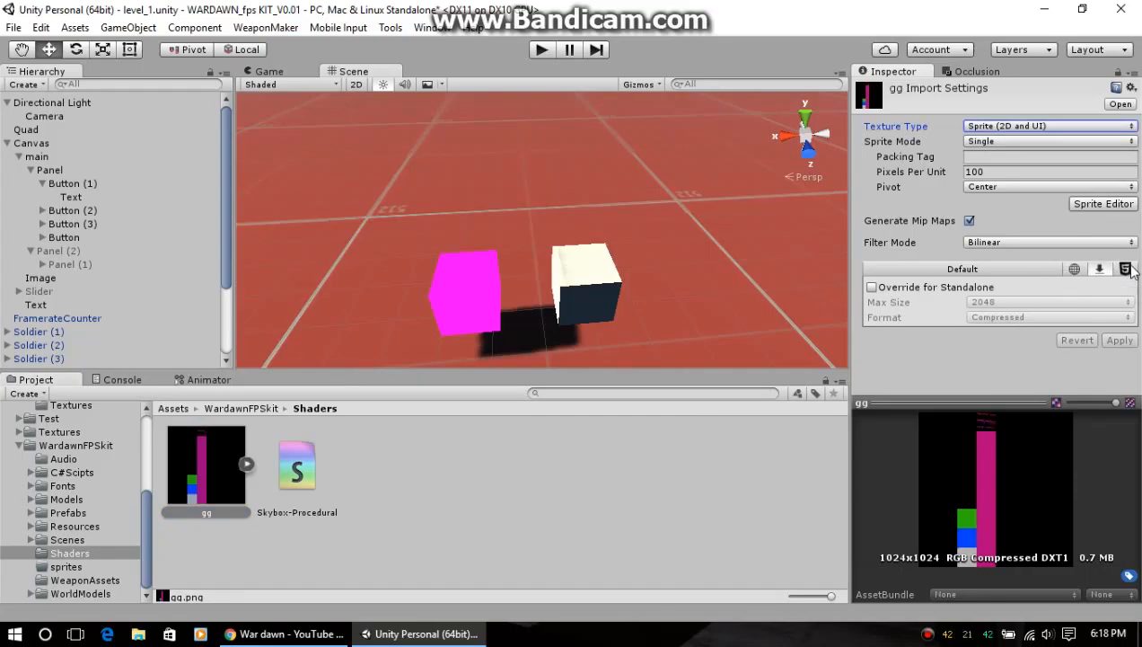
click(1123, 268)
click(1103, 272)
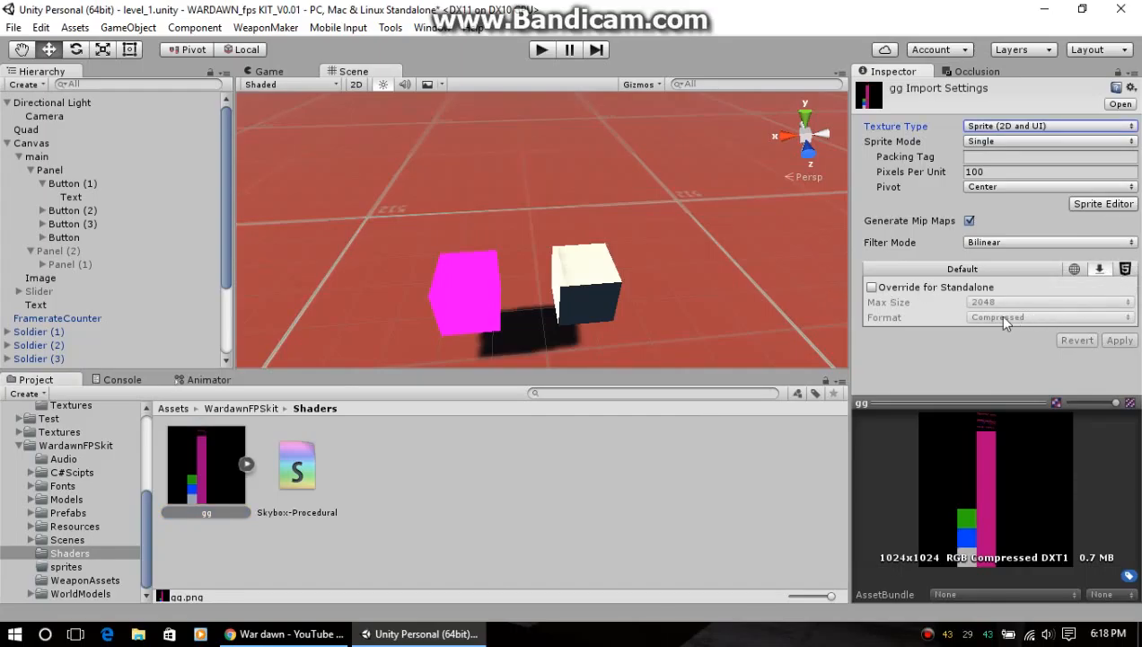
click(872, 287)
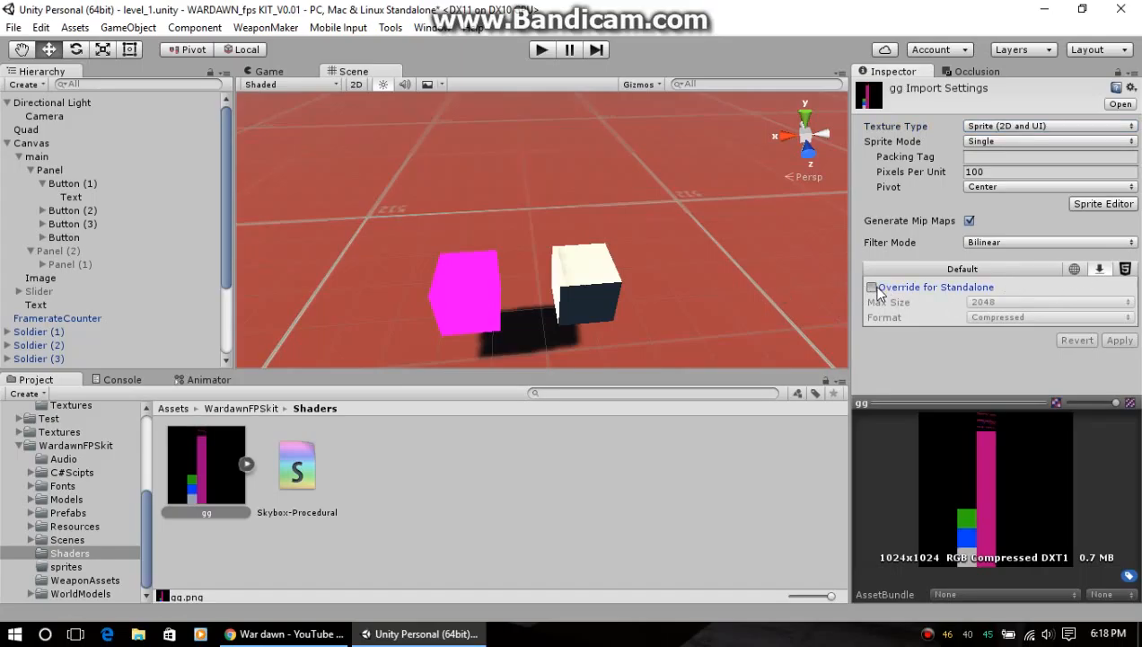
click(999, 304)
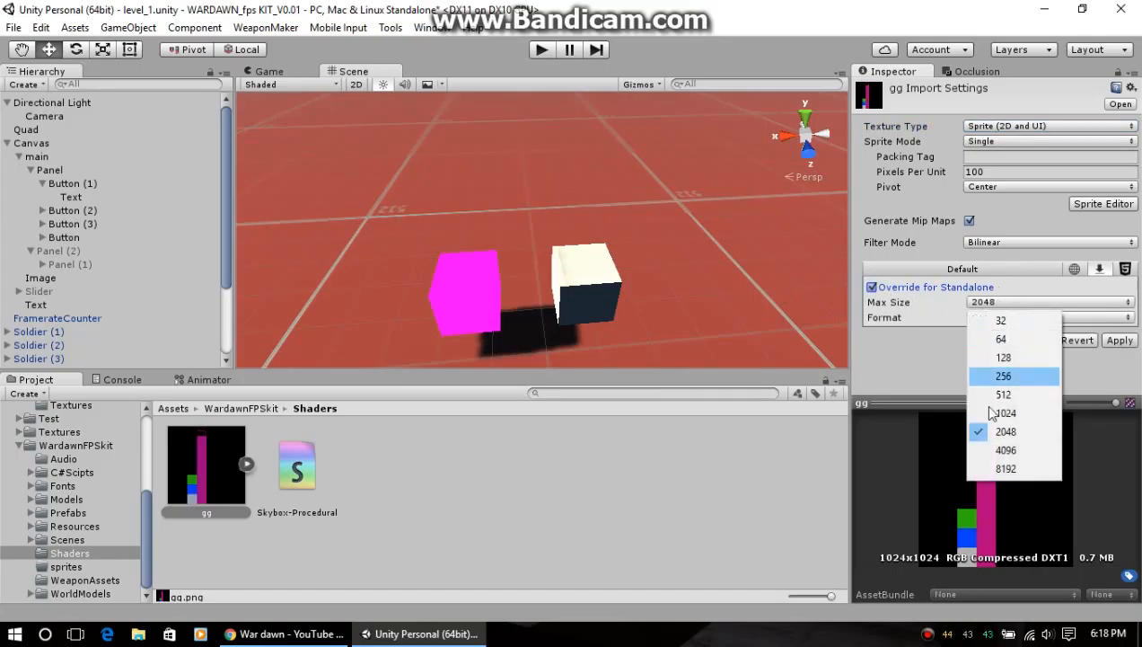
click(994, 319)
click(1128, 340)
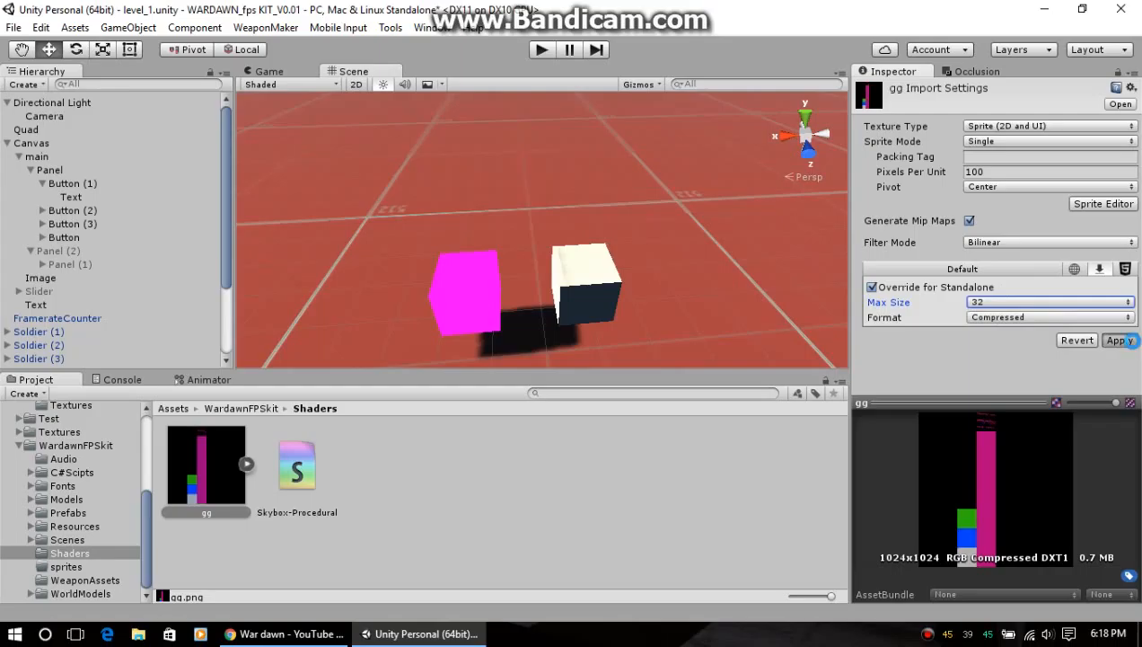
Set the gg texture's Standalone max size to 2048, apply it, and view the default platform settings.
click(979, 304)
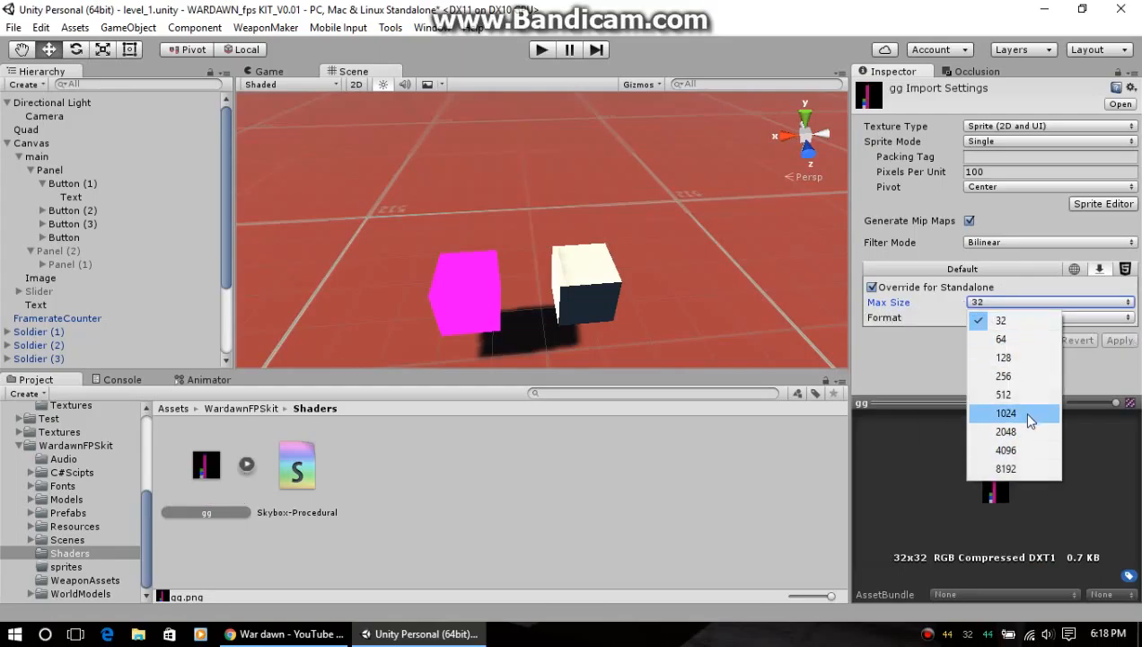
click(1006, 432)
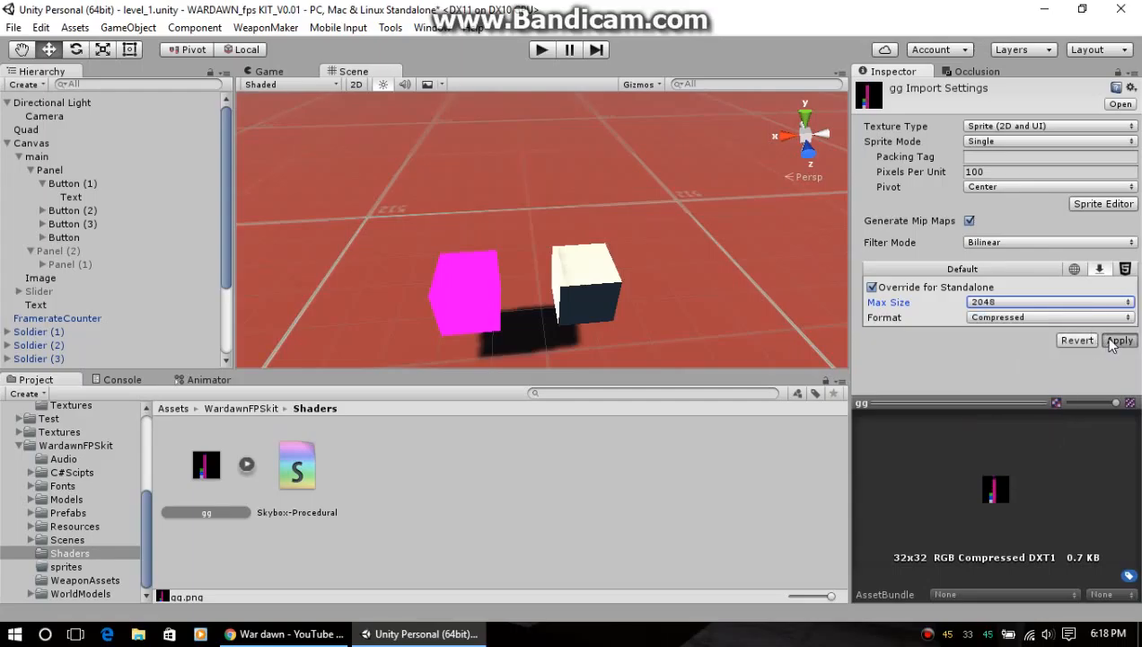
click(1117, 340)
click(1005, 270)
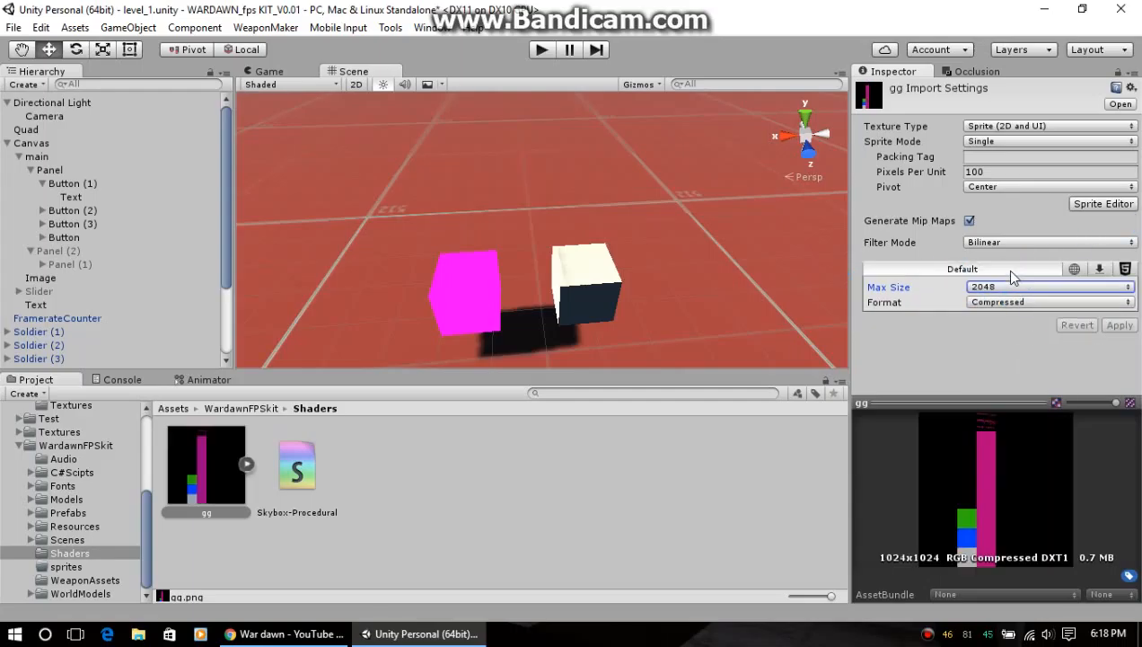
Look through the gg texture's import settings for the WebGL and other platforms, and return to the default ones.
click(1075, 269)
click(1099, 269)
click(1122, 271)
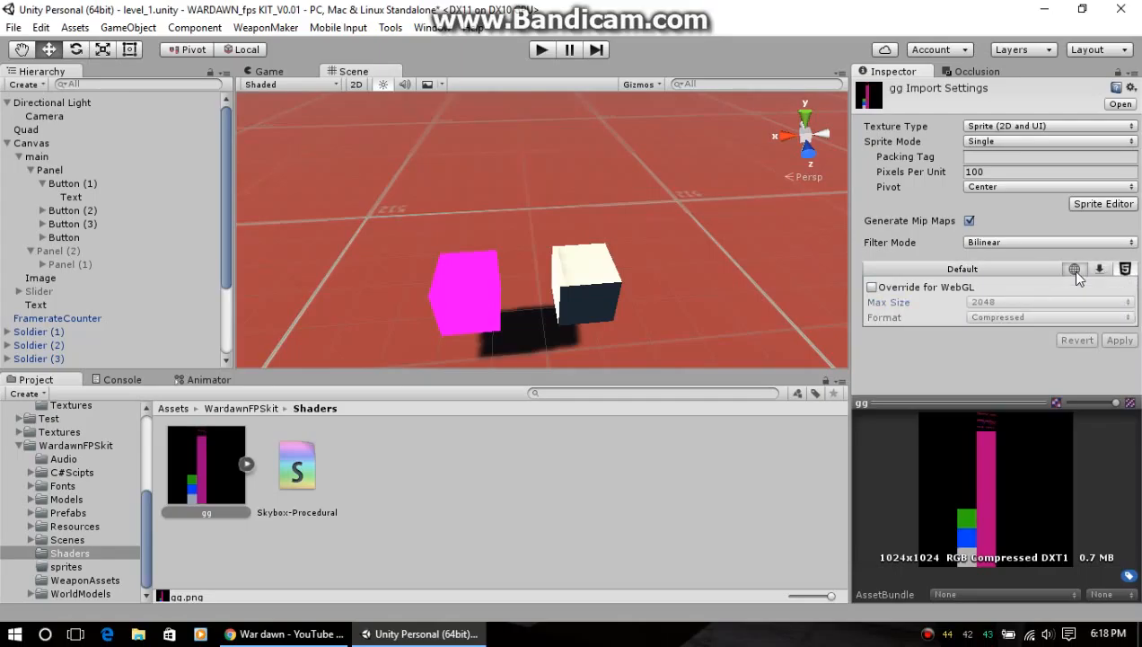
click(1069, 269)
click(1023, 270)
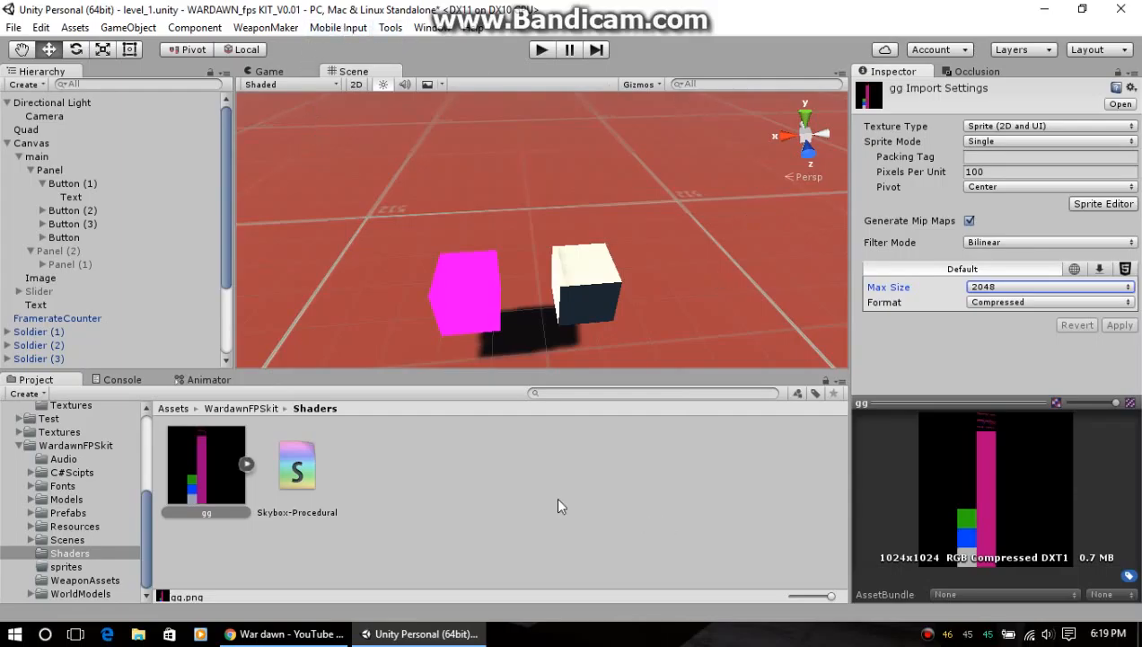
View Button (1) in the Game view and locate its Image source sprite among the project assets.
click(83, 183)
click(285, 73)
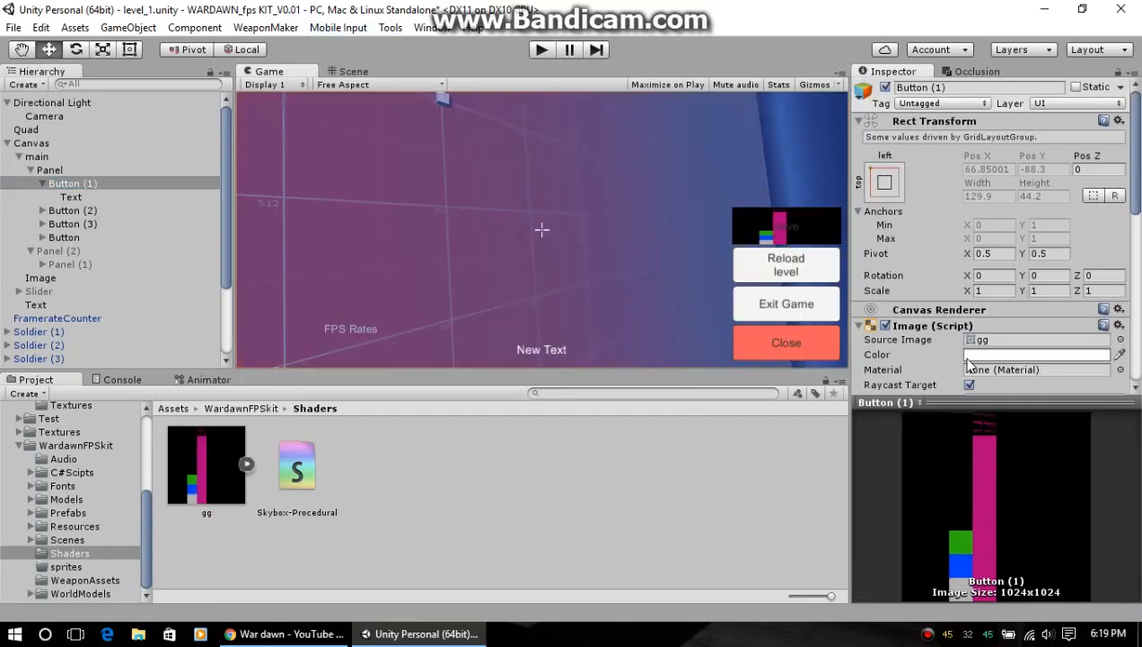
scroll(979, 312, down, 2)
click(995, 239)
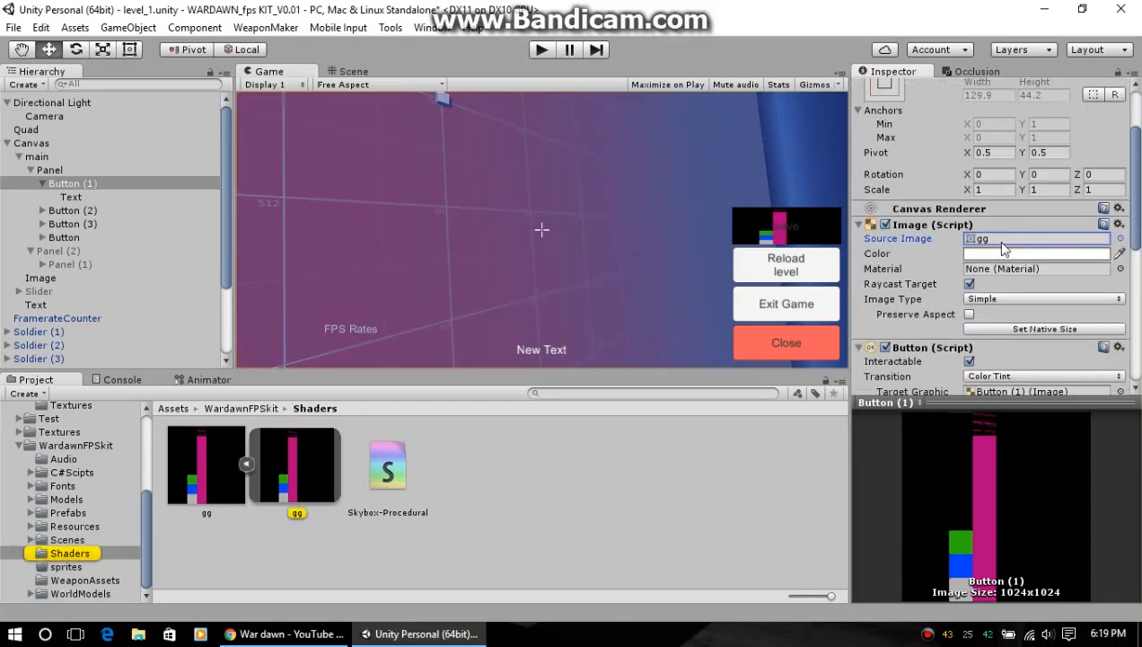
click(246, 465)
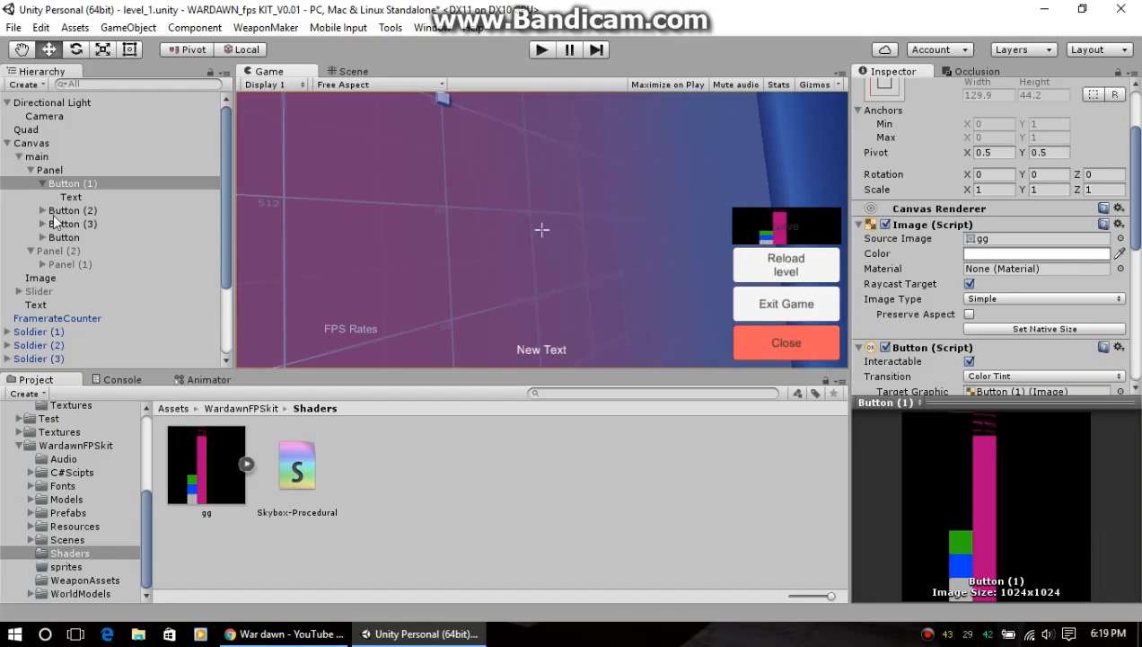
Collapse the hierarchy groups and delete the Camera object under Directional Light.
scroll(104, 264, down, 3)
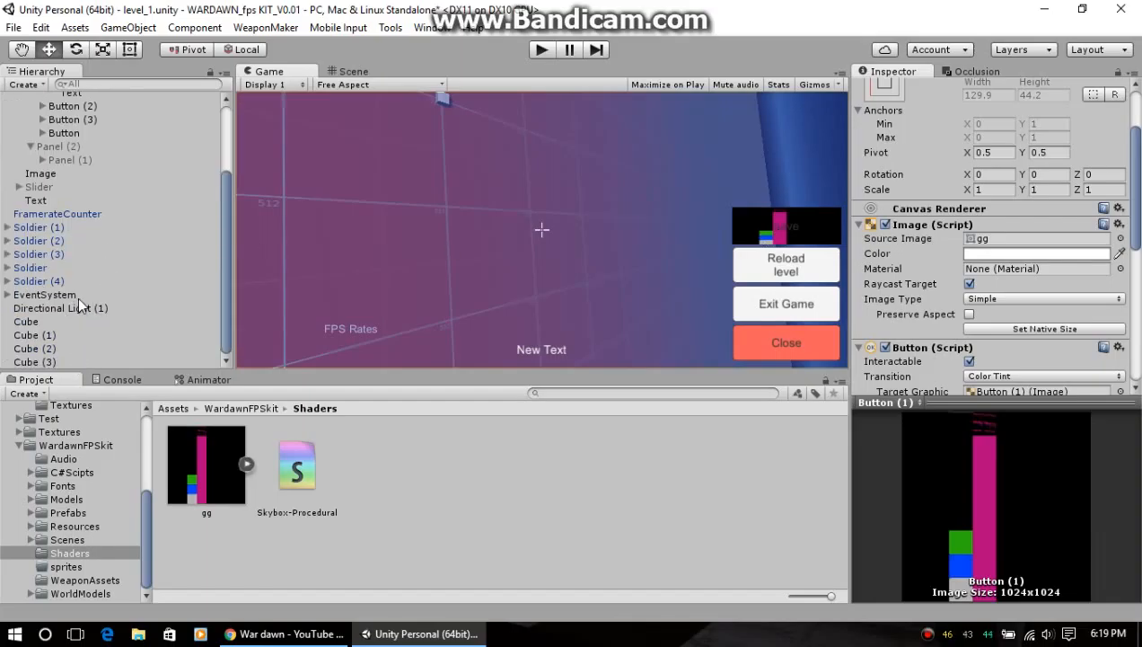
scroll(95, 321, up, 3)
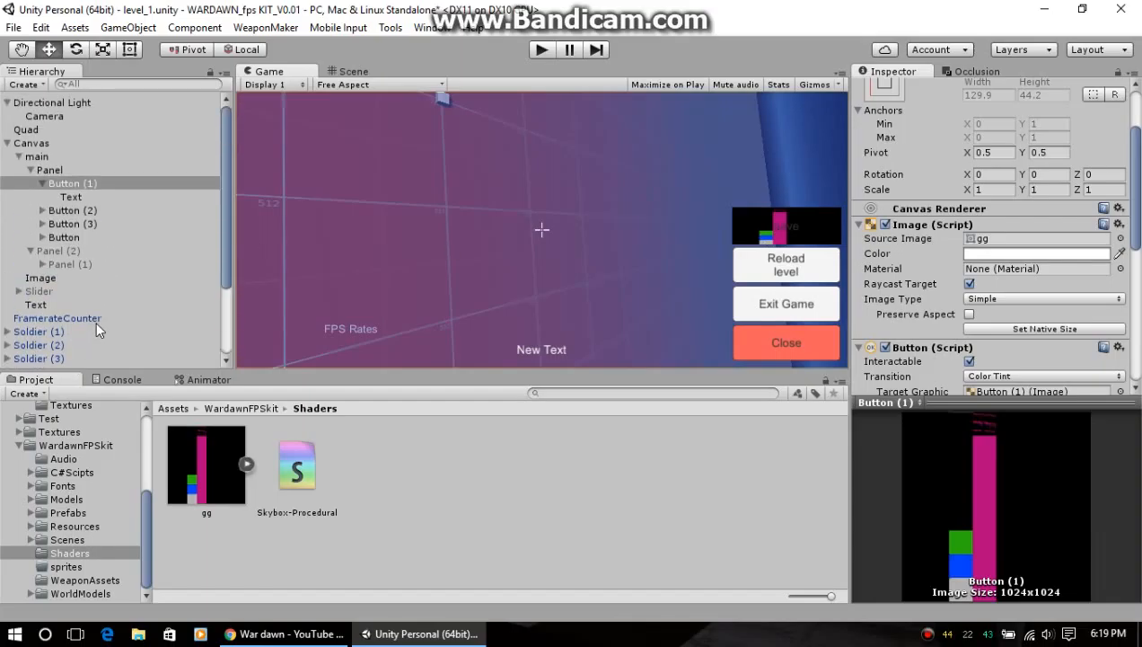
click(7, 143)
click(44, 116)
key(Delete)
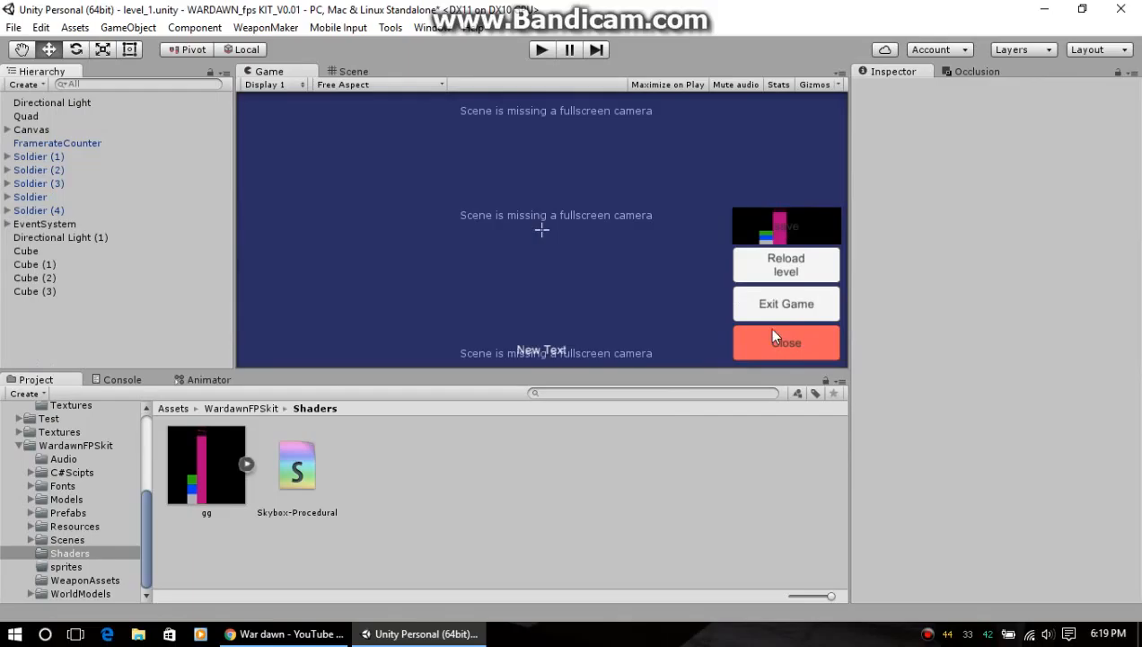
Maximize the Game view and play-test the level.
click(792, 227)
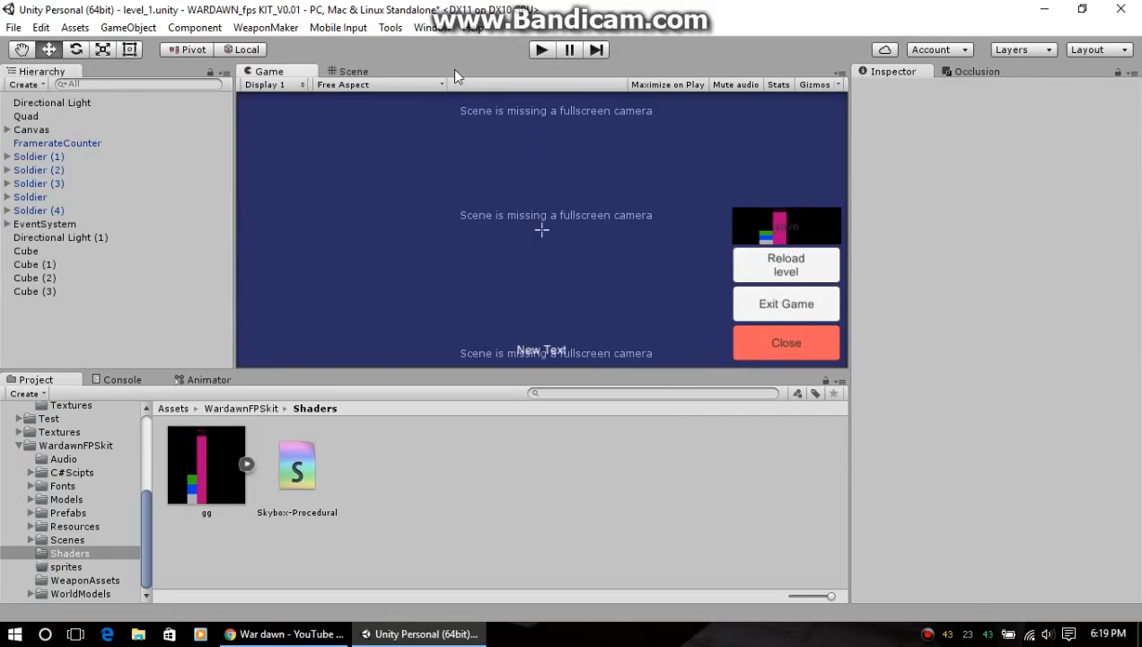
right_click(263, 71)
click(300, 78)
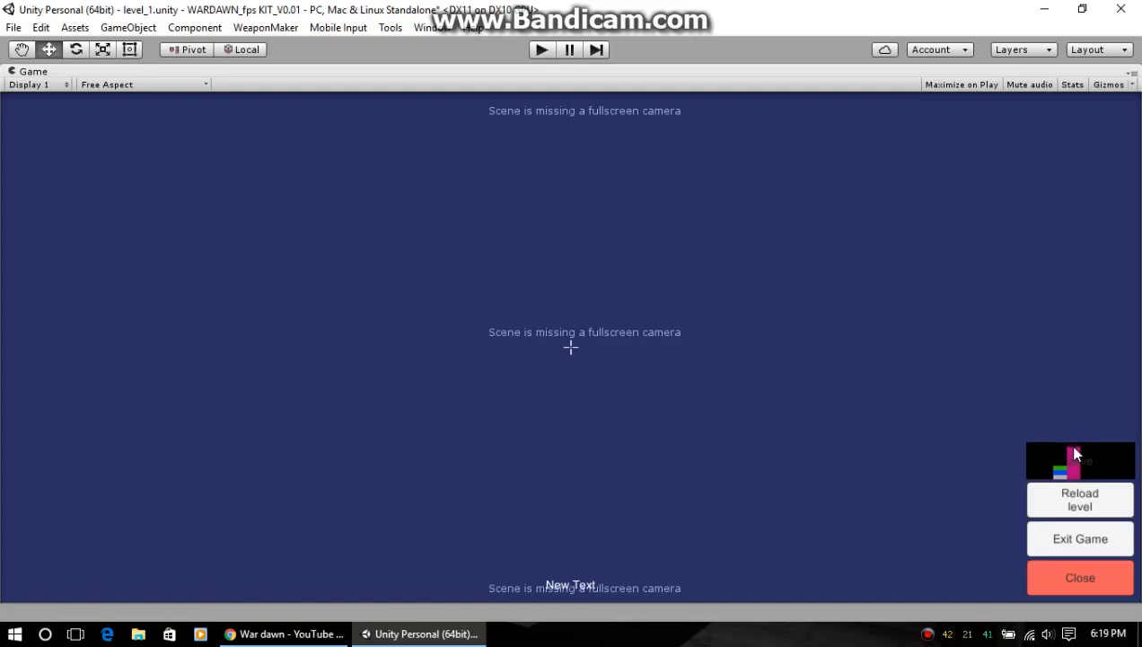
click(545, 49)
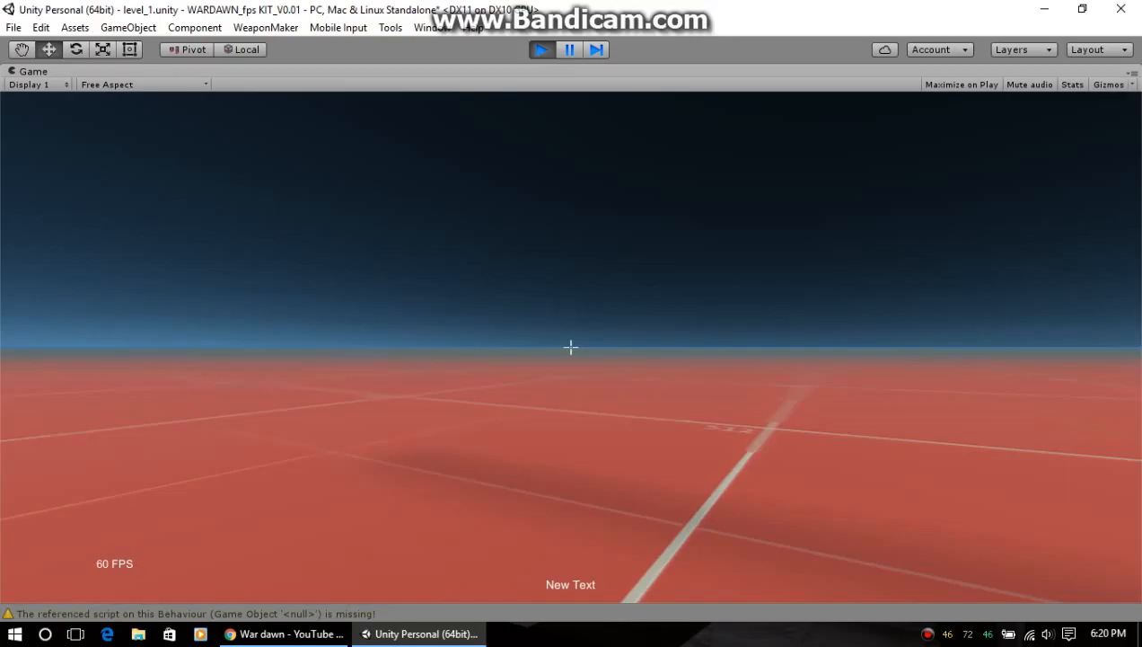
key(Escape)
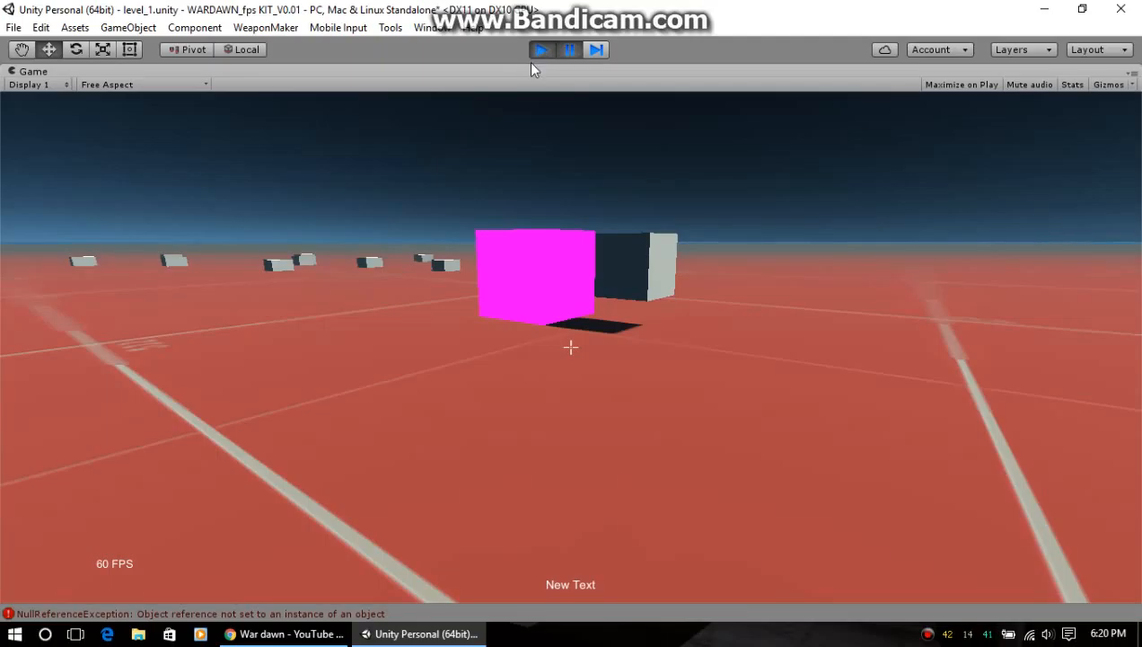
Restore the Game view's size, examine the console error and FPSController2(Clone)'s script settings, and stop the game.
right_click(70, 72)
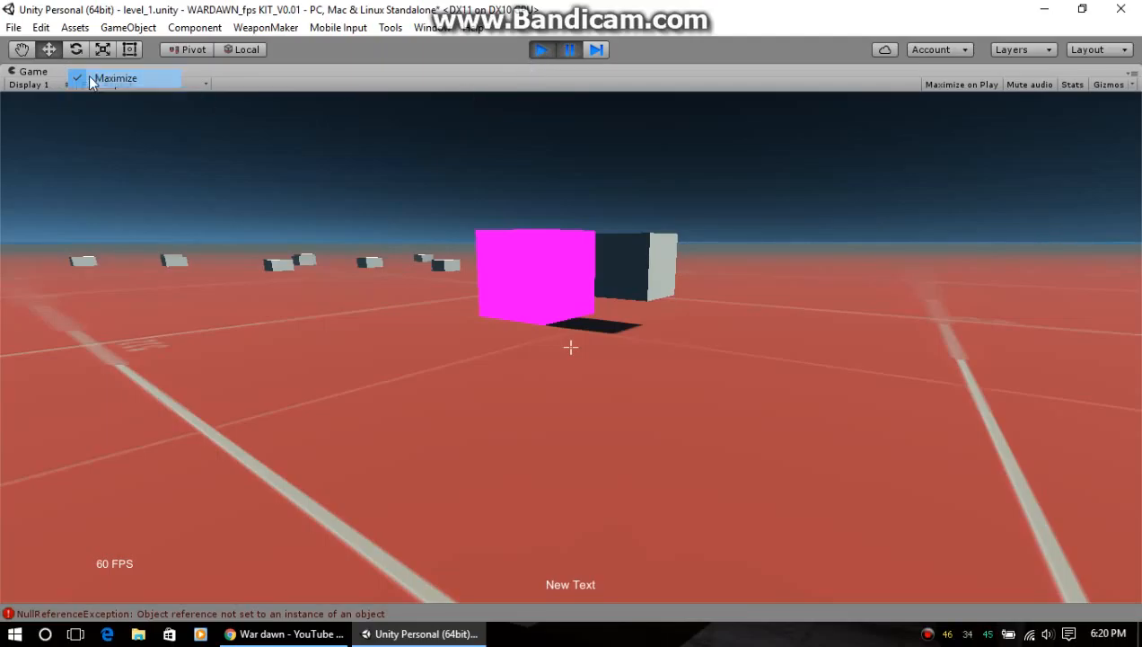
click(91, 79)
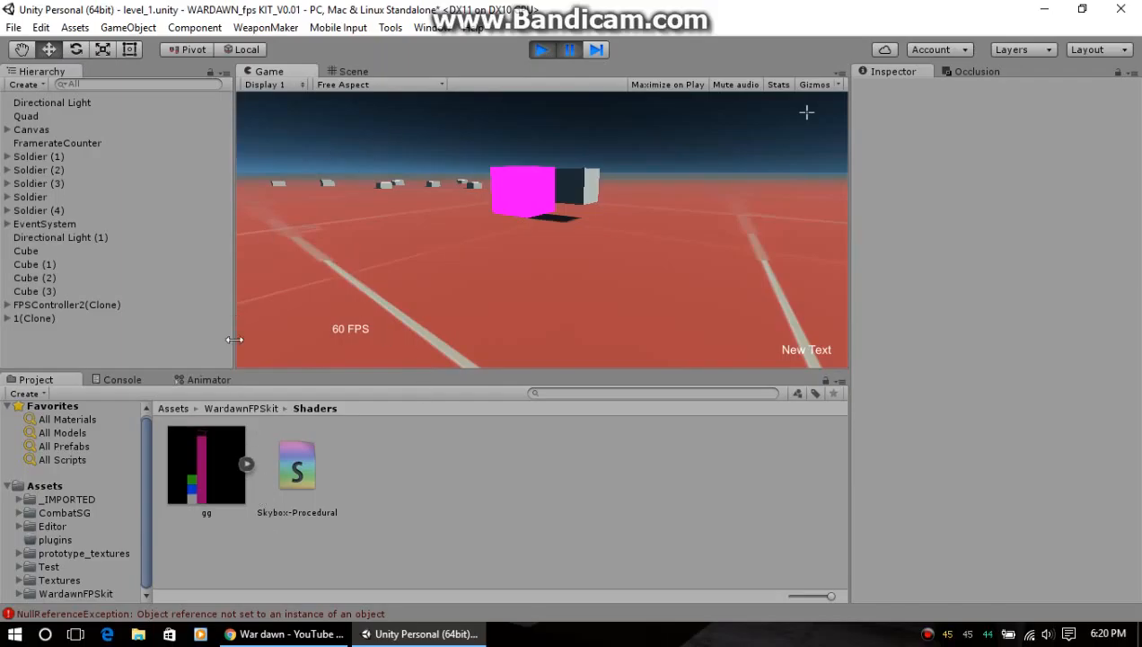
click(114, 379)
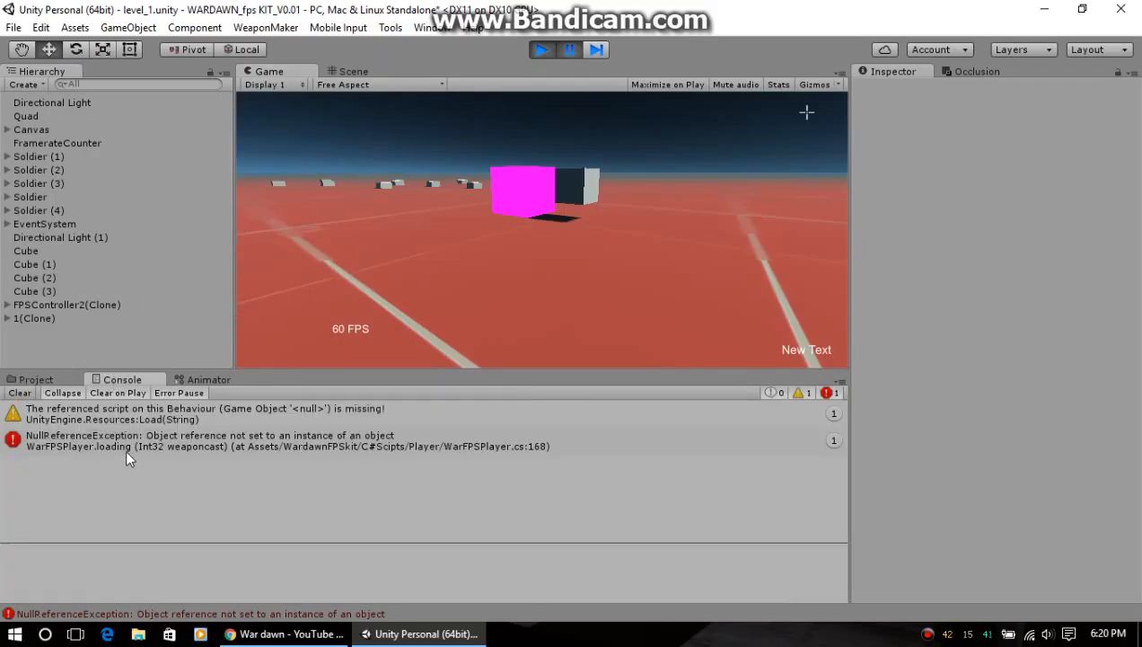
click(61, 291)
click(99, 305)
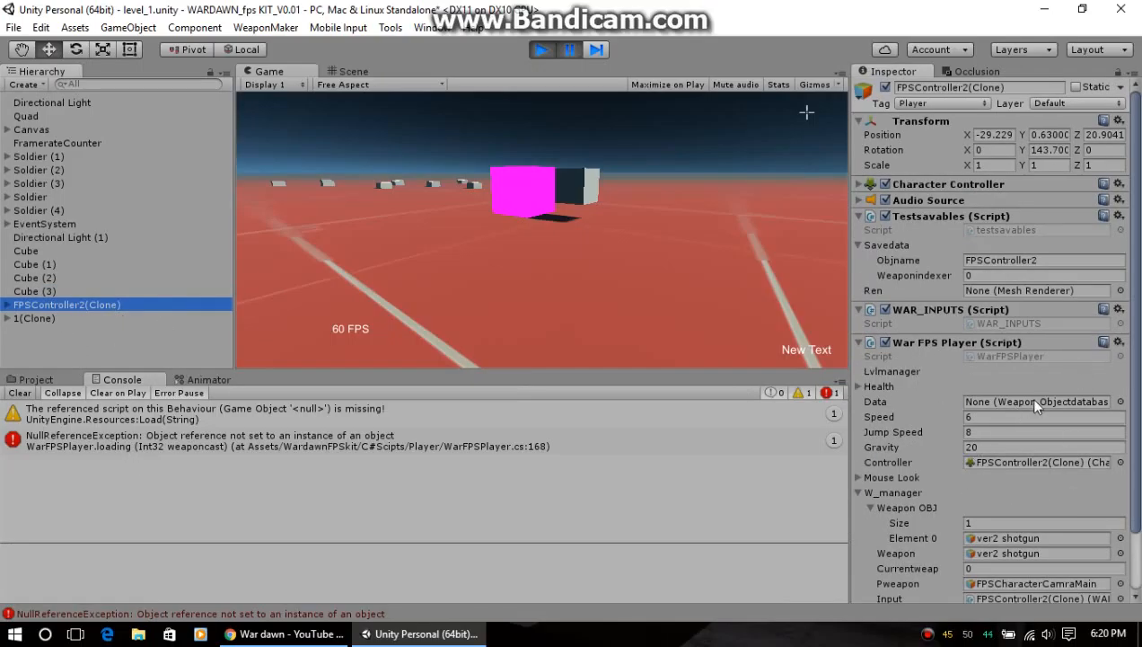
click(541, 50)
Find the FPSController2 prefab in WardawnFPSkit's Resources folder and examine the Data reference of its War FPS Player script.
click(48, 381)
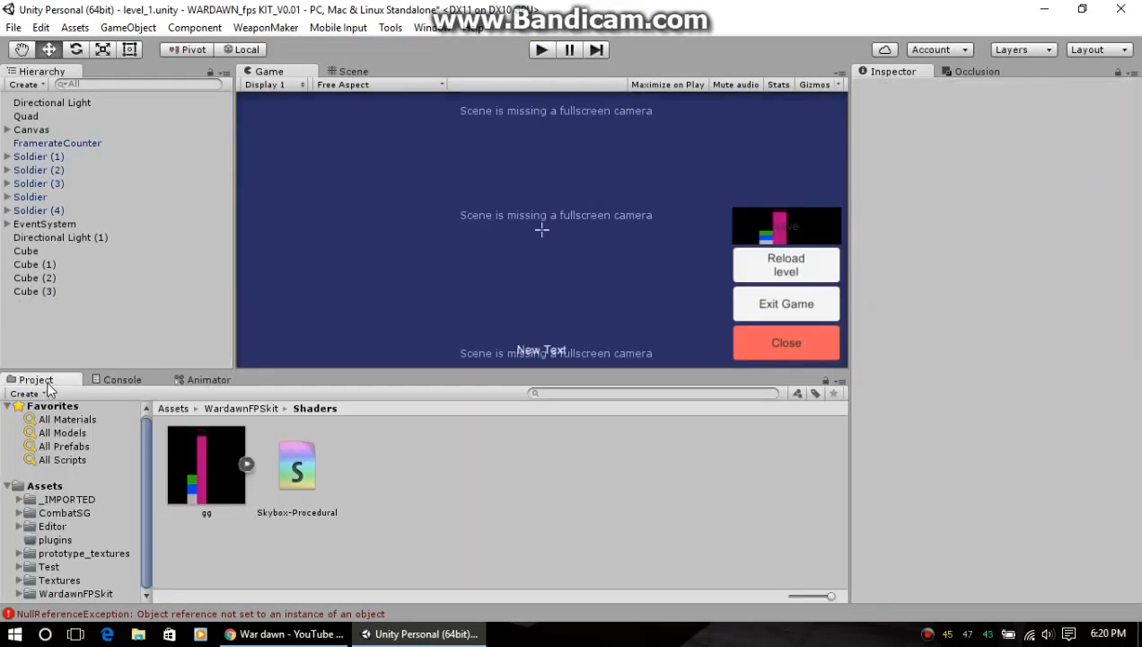
click(101, 594)
scroll(551, 555, down, 1)
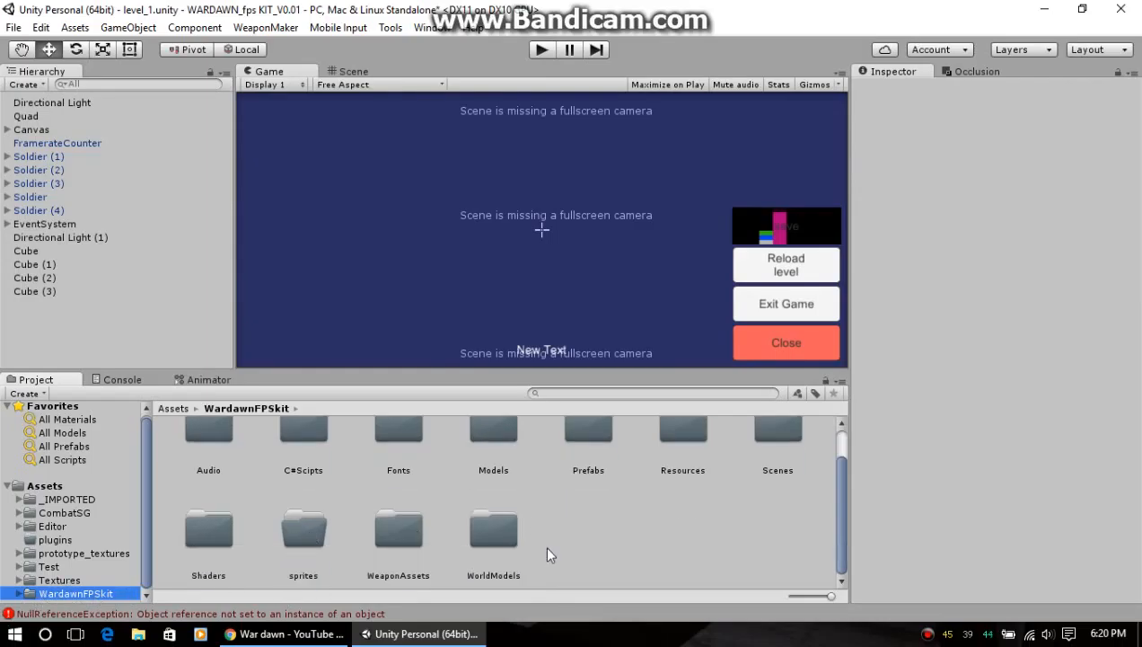
double_click(689, 462)
click(769, 473)
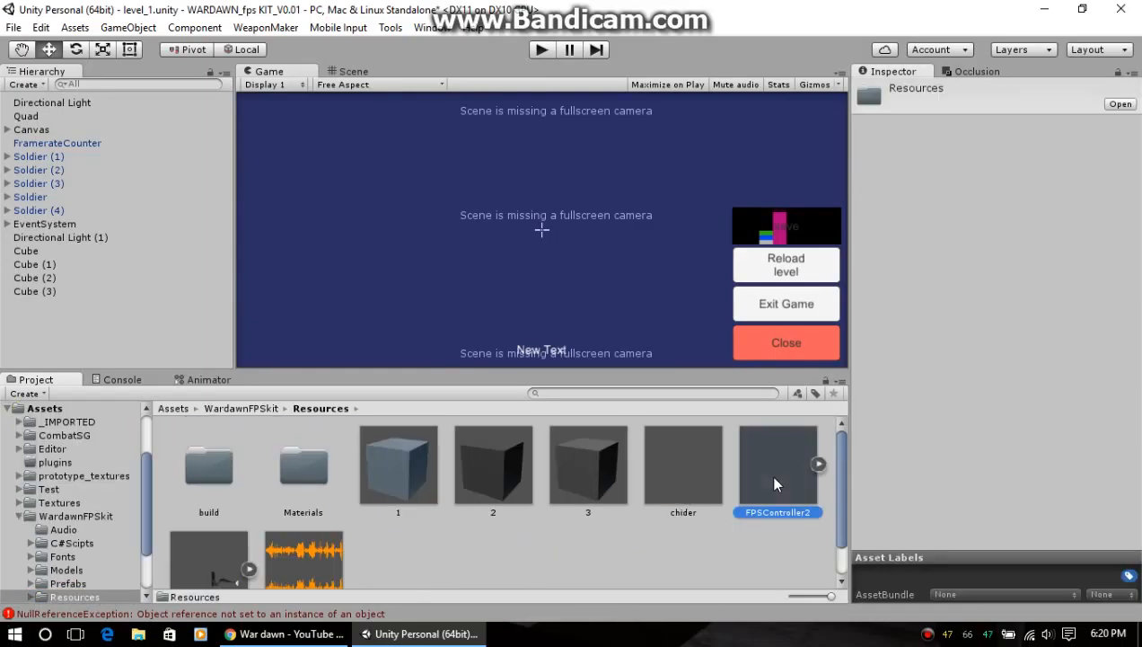
scroll(987, 368, down, 6)
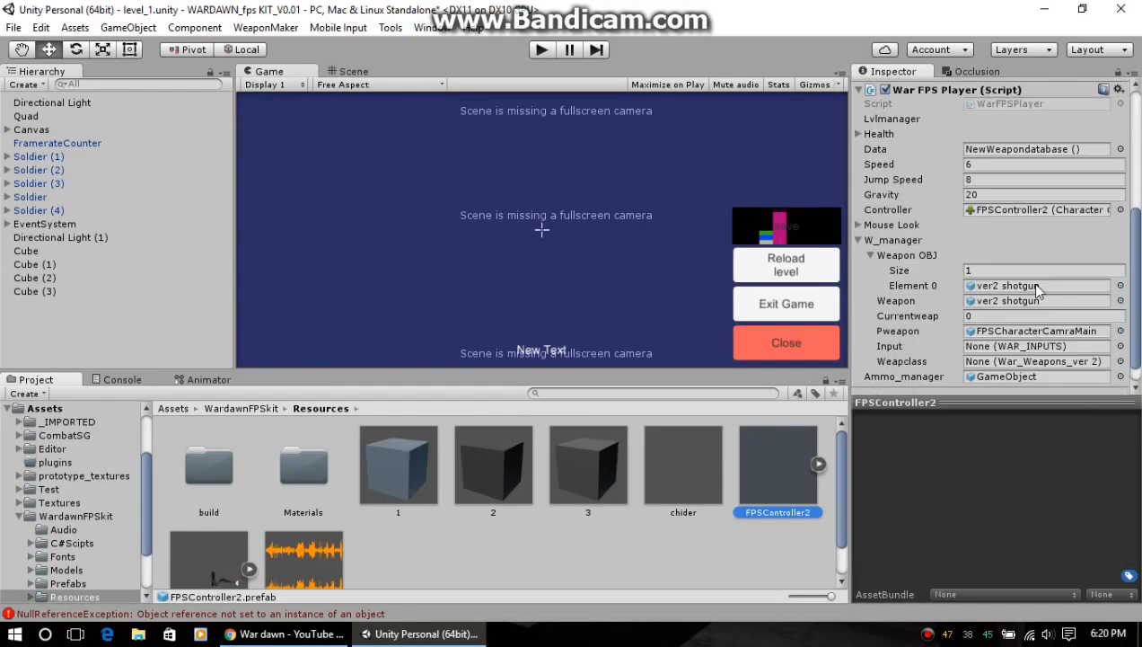
click(1055, 152)
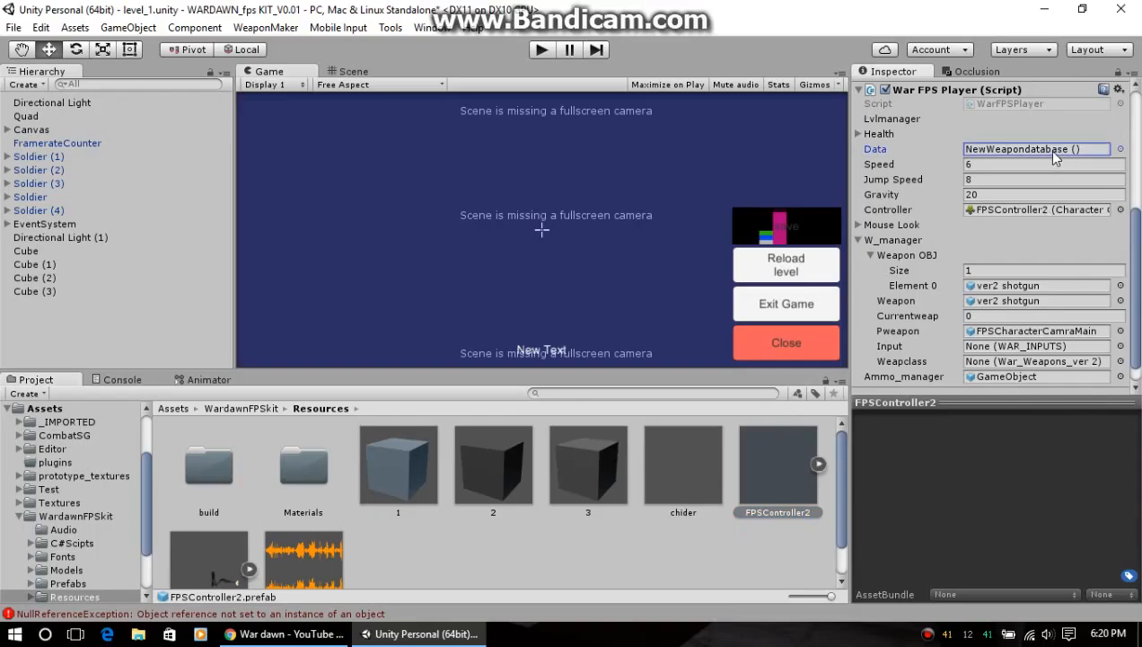
Try to assign NewWeapondatabase as the Data reference of the FPSController2 prefab's War FPS Player script.
click(1120, 149)
click(597, 230)
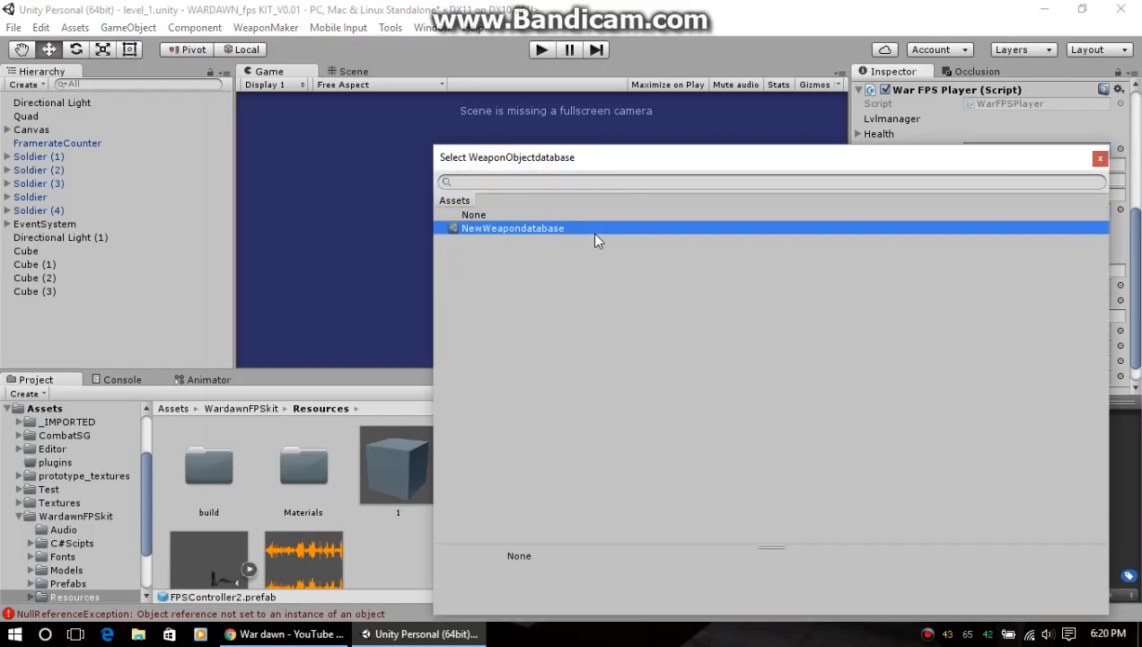
click(1100, 160)
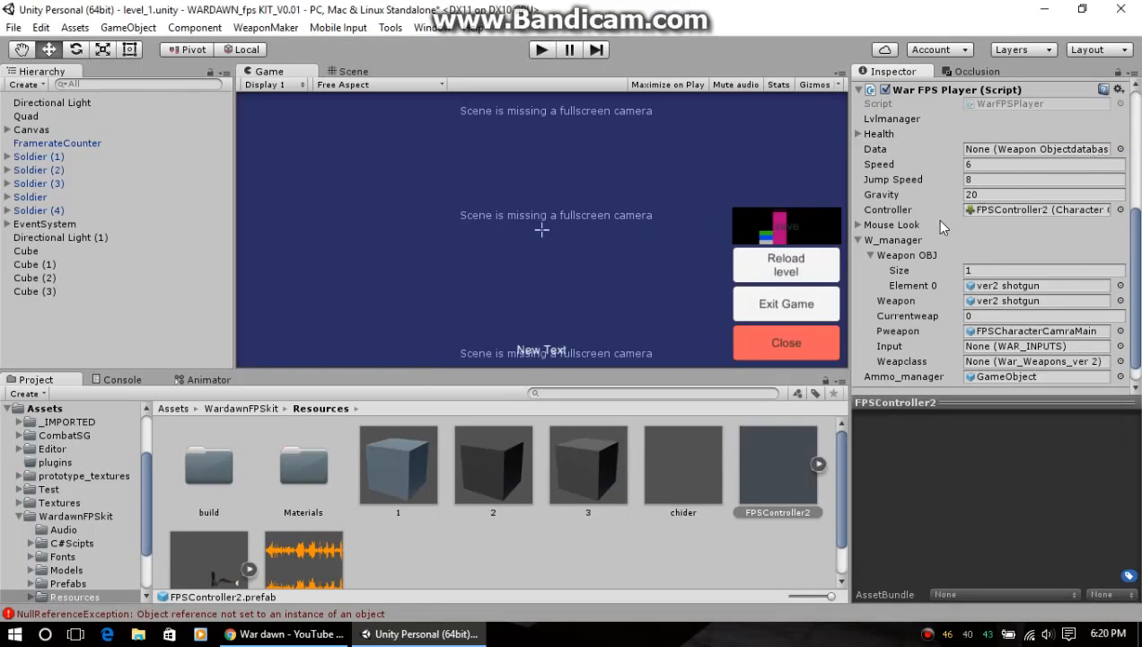
Play-test the level again and check the Data reference on FPSController2(Clone)'s War FPS Player script.
click(541, 49)
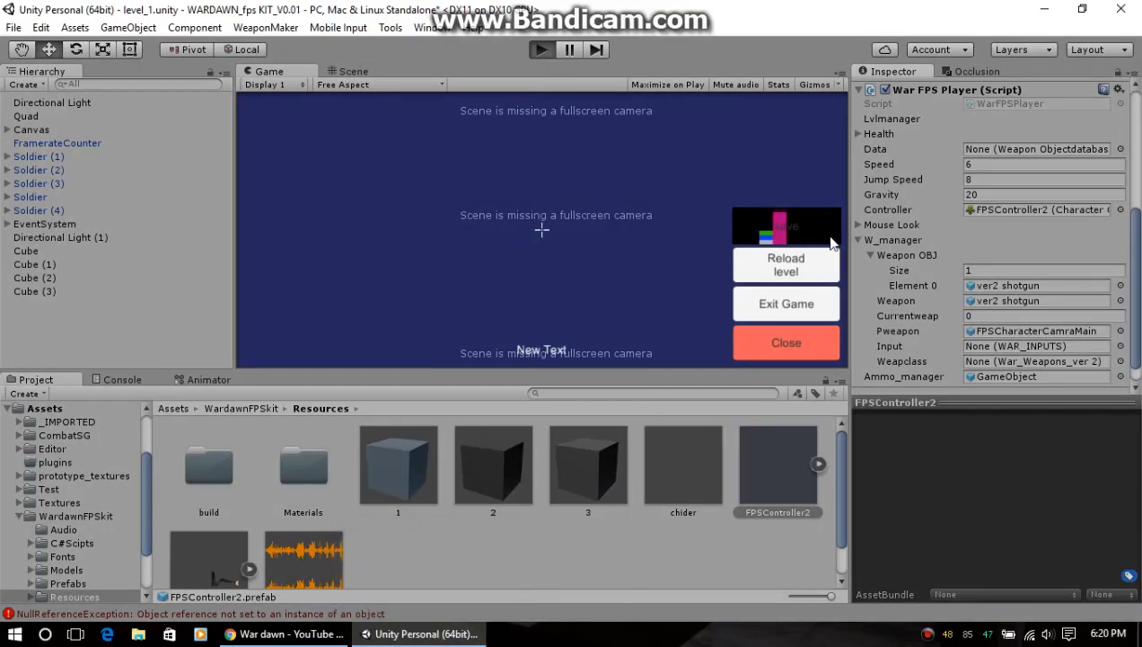
click(755, 258)
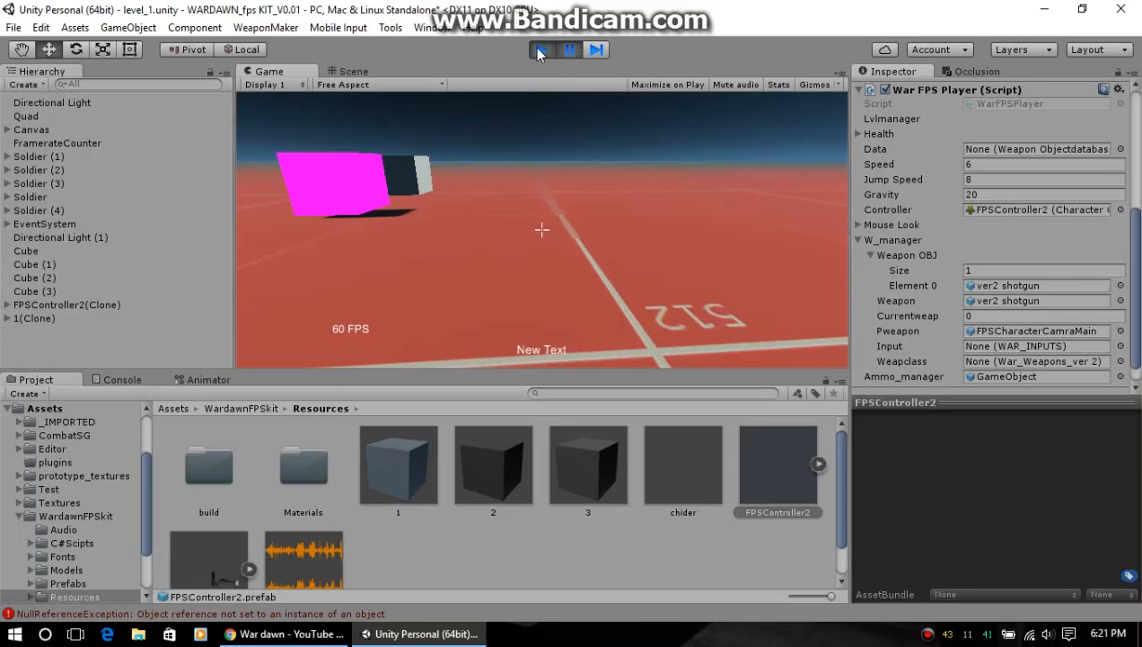
click(65, 304)
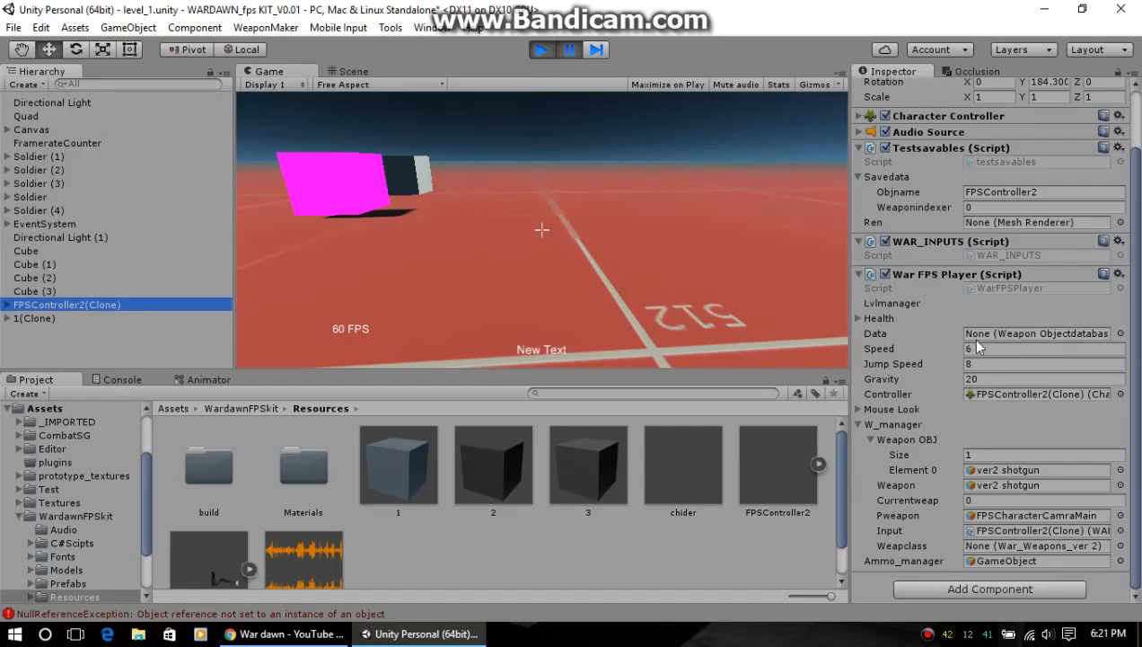
click(1073, 341)
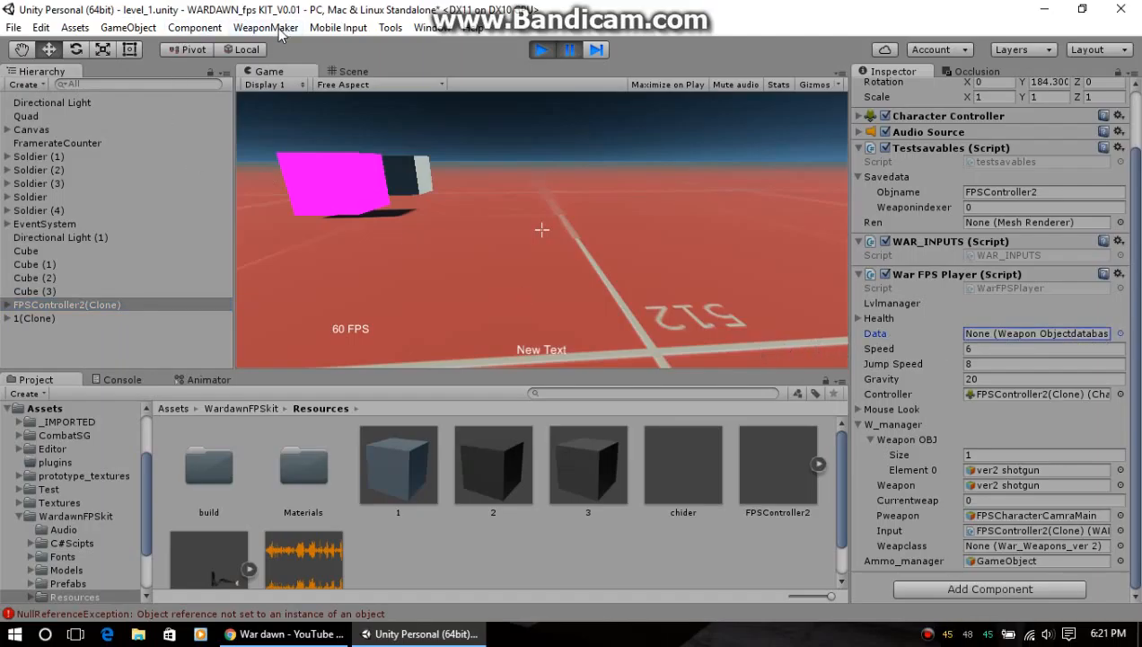
Assign NewWeapondatabase as the Data reference of the running FPSController2(Clone)'s War FPS Player script.
click(341, 28)
click(352, 28)
scroll(423, 555, down, 2)
scroll(70, 557, down, 3)
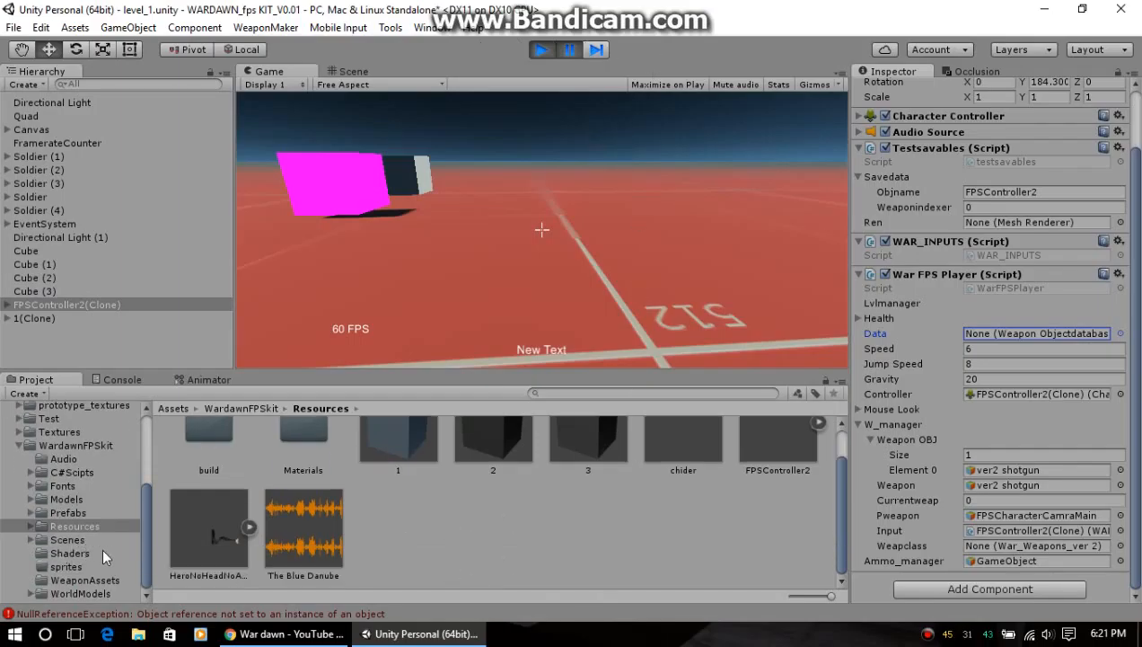
click(1120, 333)
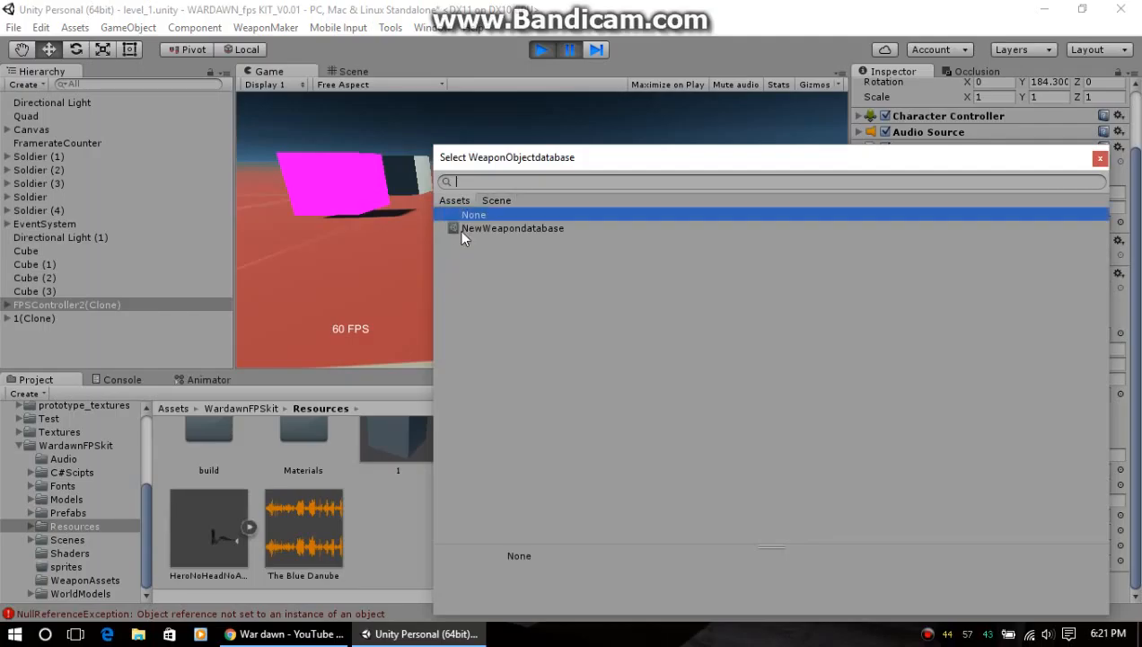
click(503, 228)
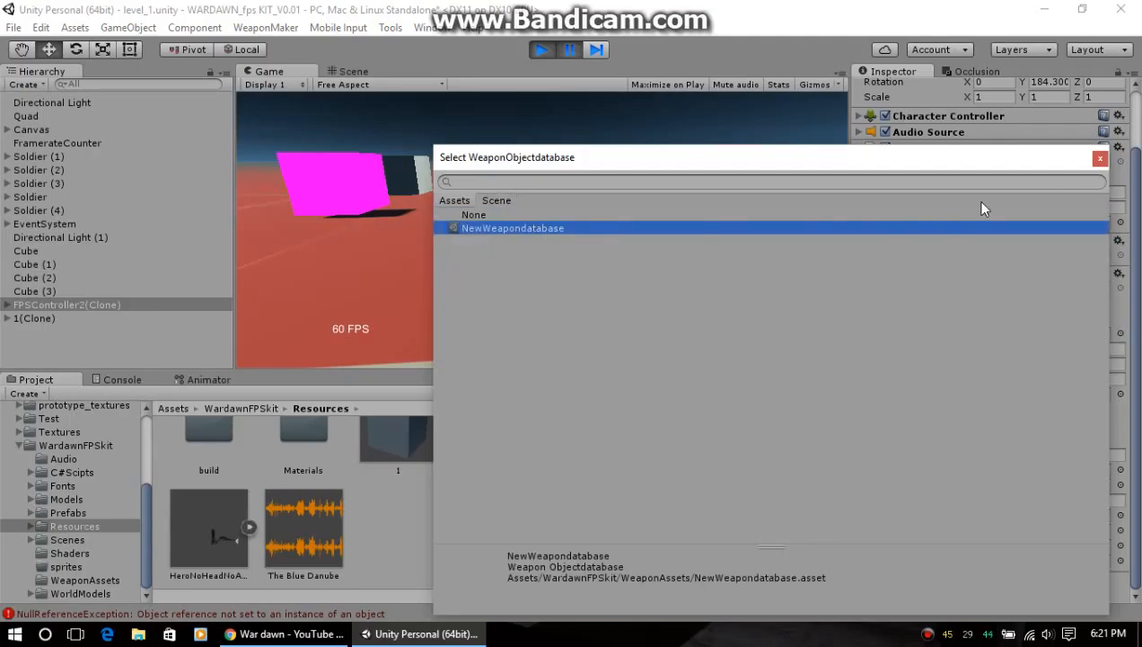
click(1100, 158)
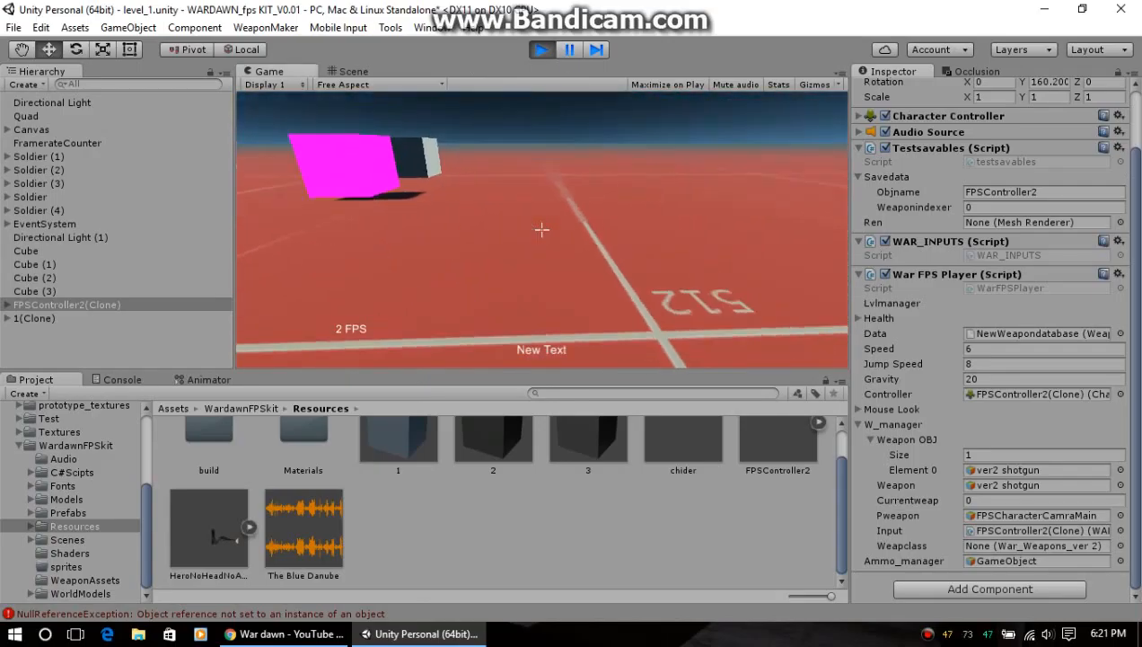
Walk the player up to the two cubes in the running game, and clear the console errors and stop play mode.
key(w)
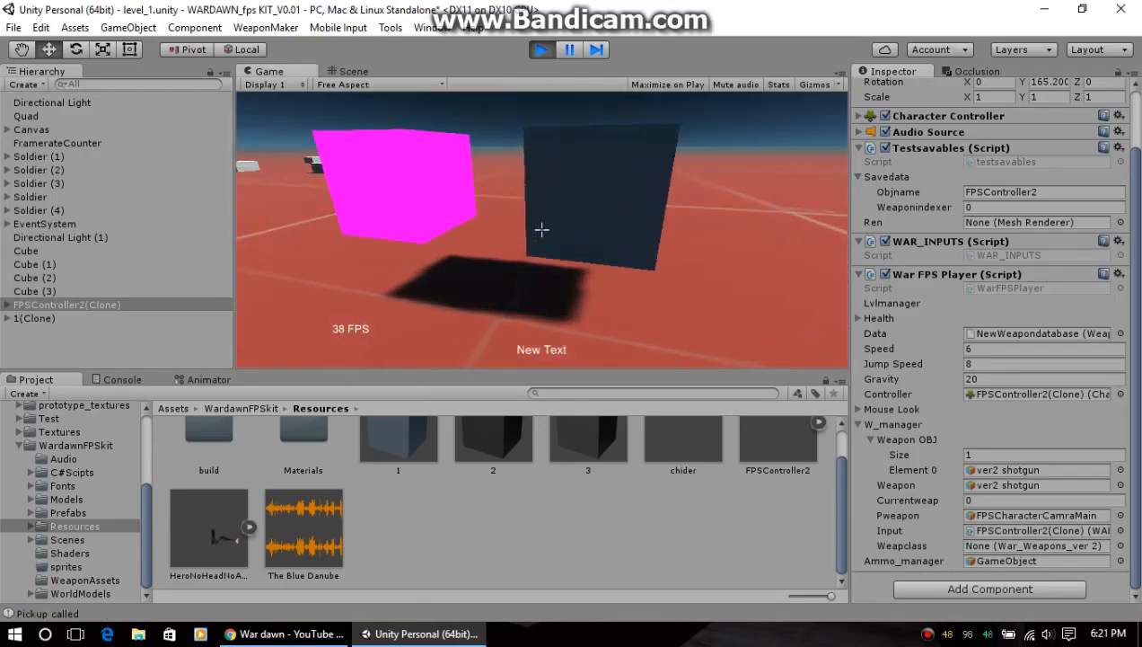
key(ctrl+shift+p)
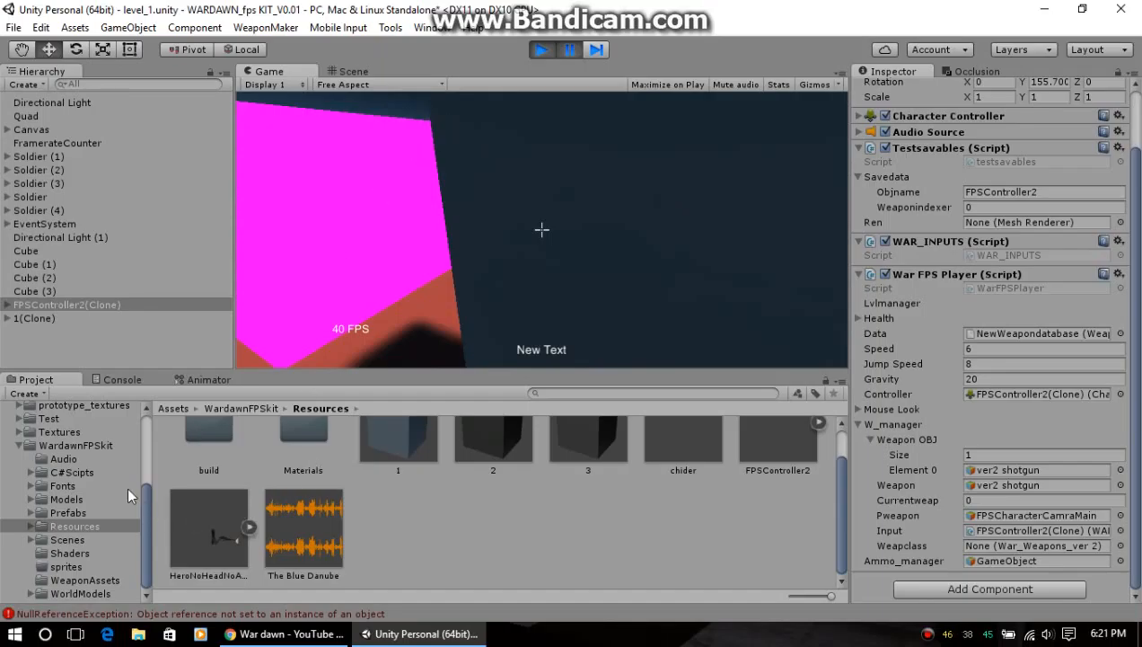
click(113, 379)
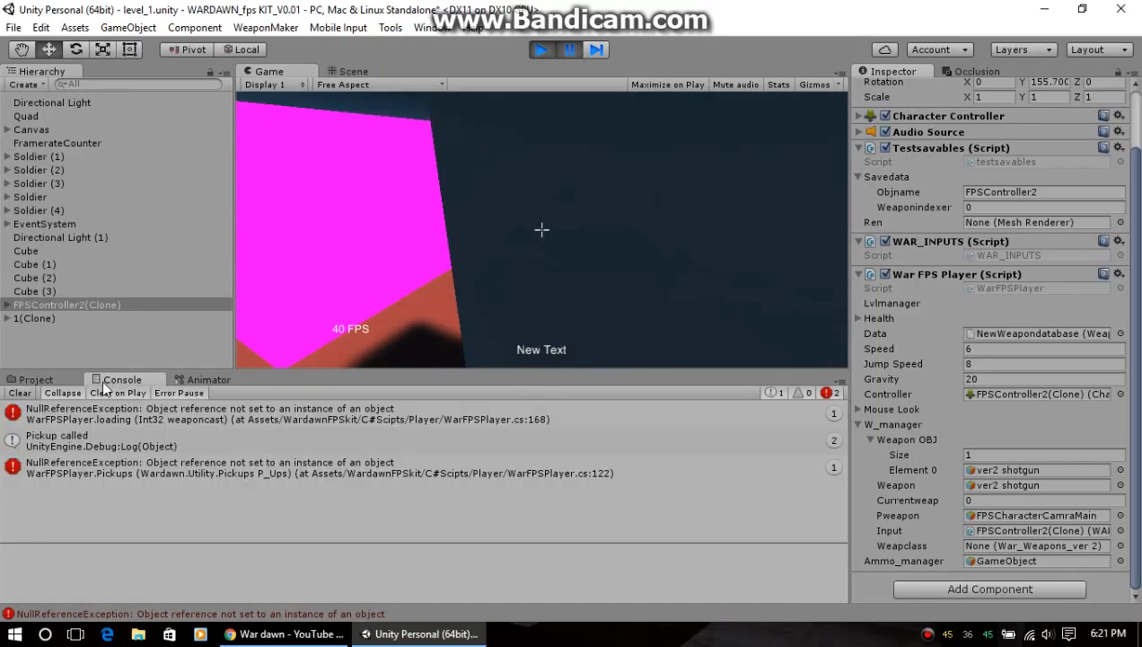
click(19, 393)
click(552, 52)
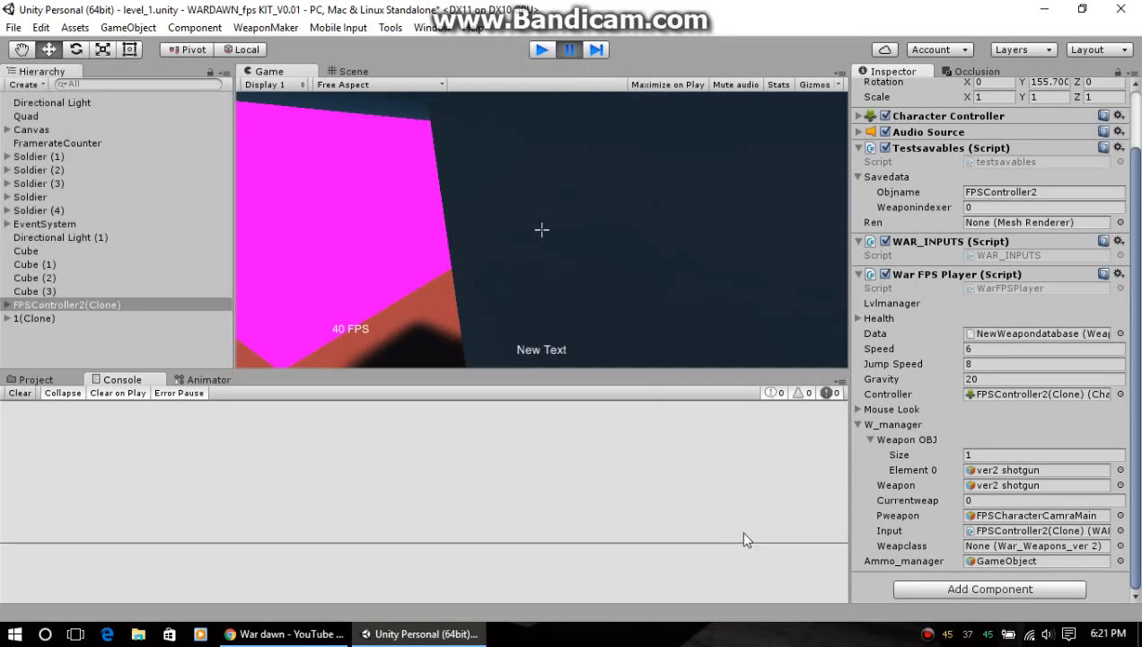
Place the FPSController2 prefab from the WardawnFPSkit Resources folder into the scene, on the red floor behind the two cubes.
click(36, 379)
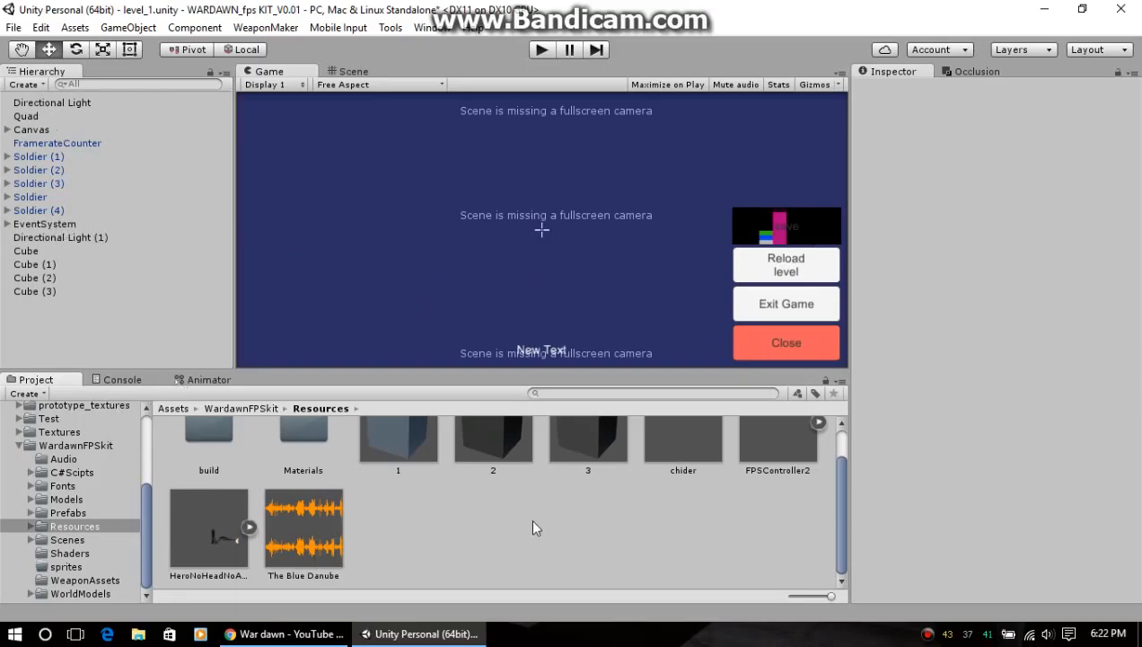
scroll(533, 528, up, 2)
click(353, 74)
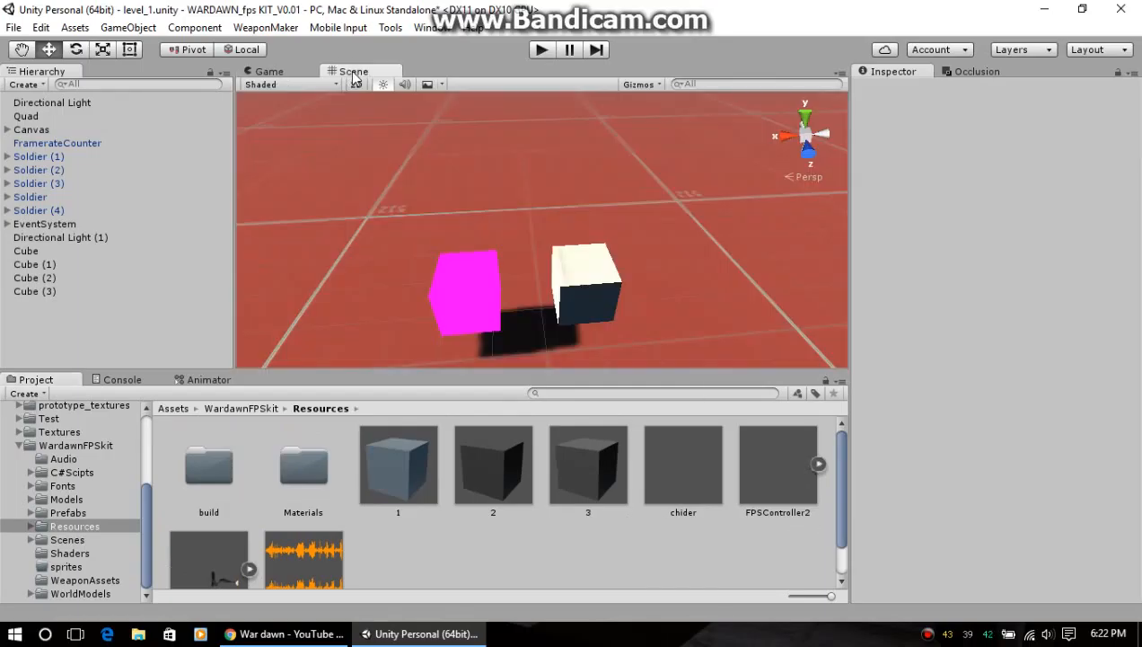
drag(769, 464, 675, 148)
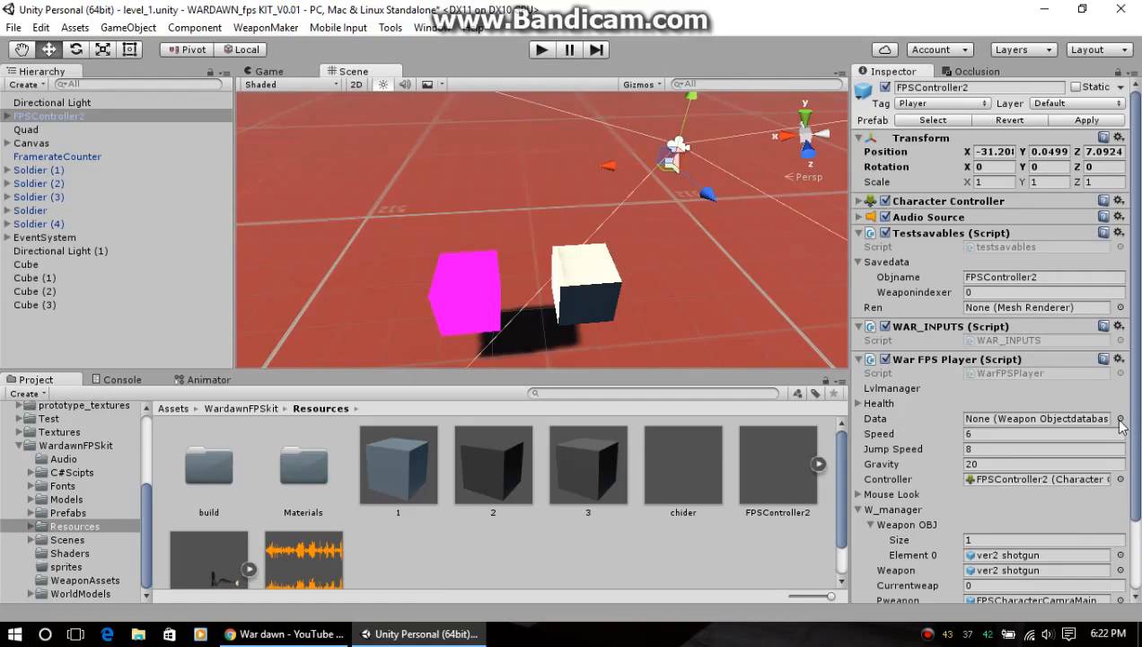
Assign NewWeapondatabase as the Data reference of the War FPS Player script on the scene's FPSController2.
click(1120, 418)
click(454, 200)
click(487, 230)
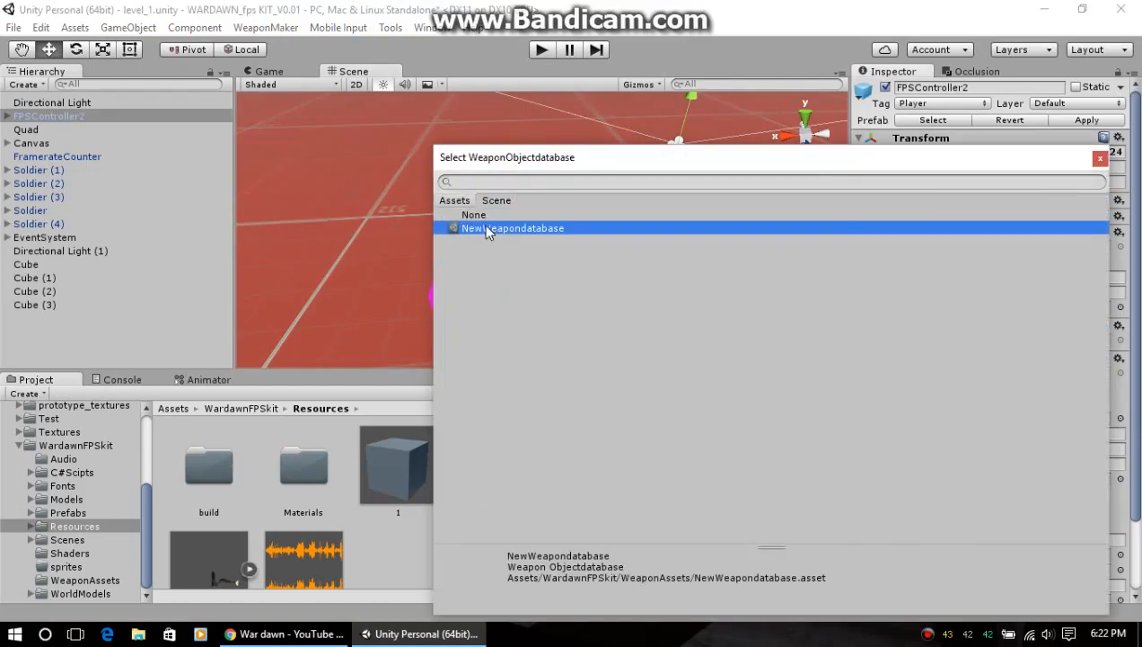
click(1101, 158)
Disable the New Behaviour Script component on the EventSystem object and check its remaining script components.
click(89, 238)
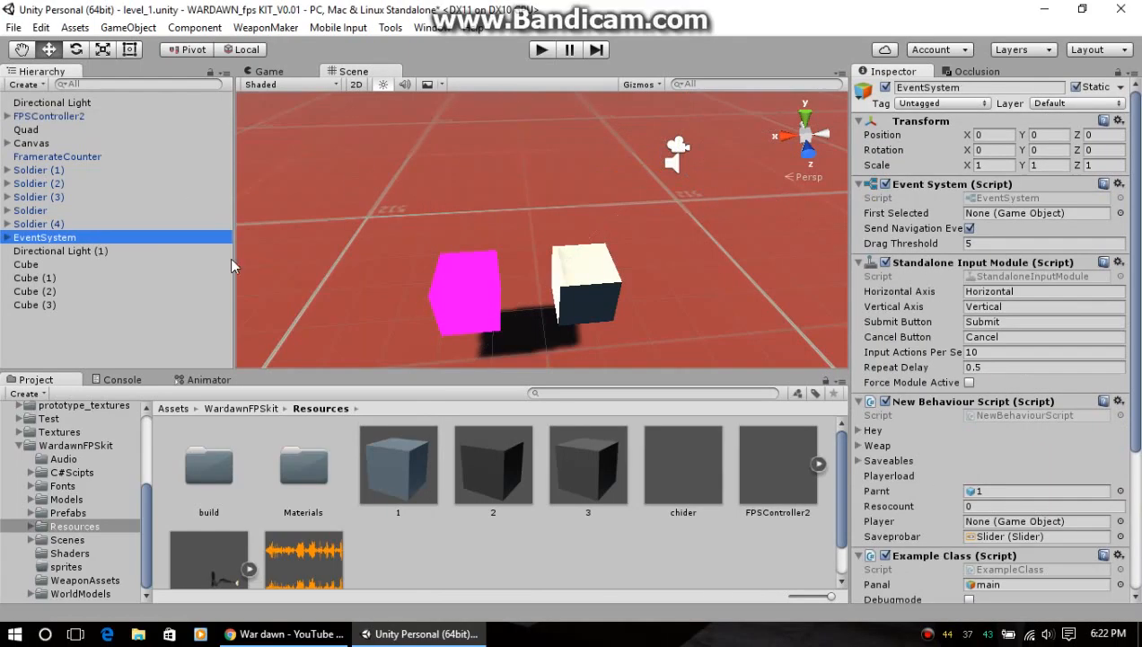
click(886, 402)
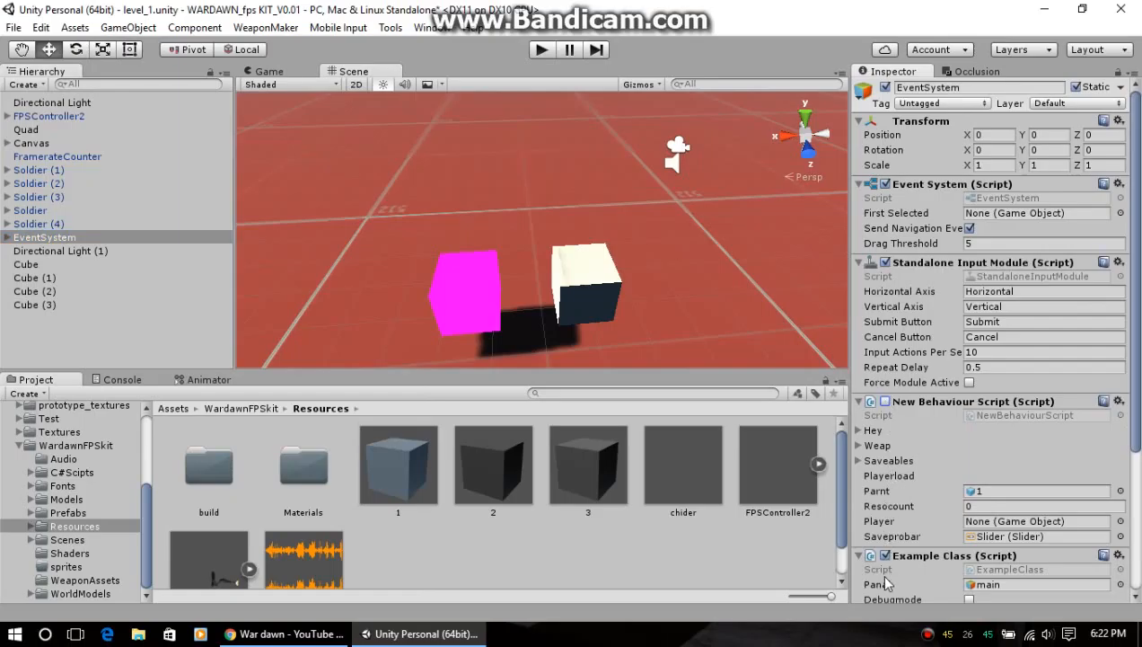
scroll(886, 584, down, 5)
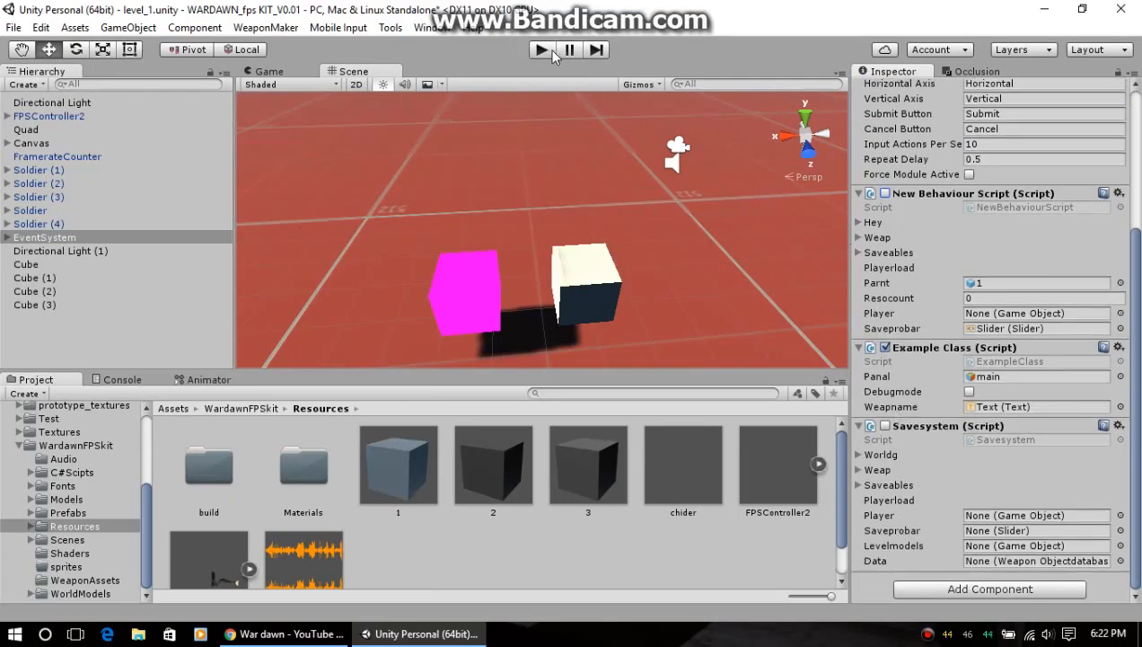